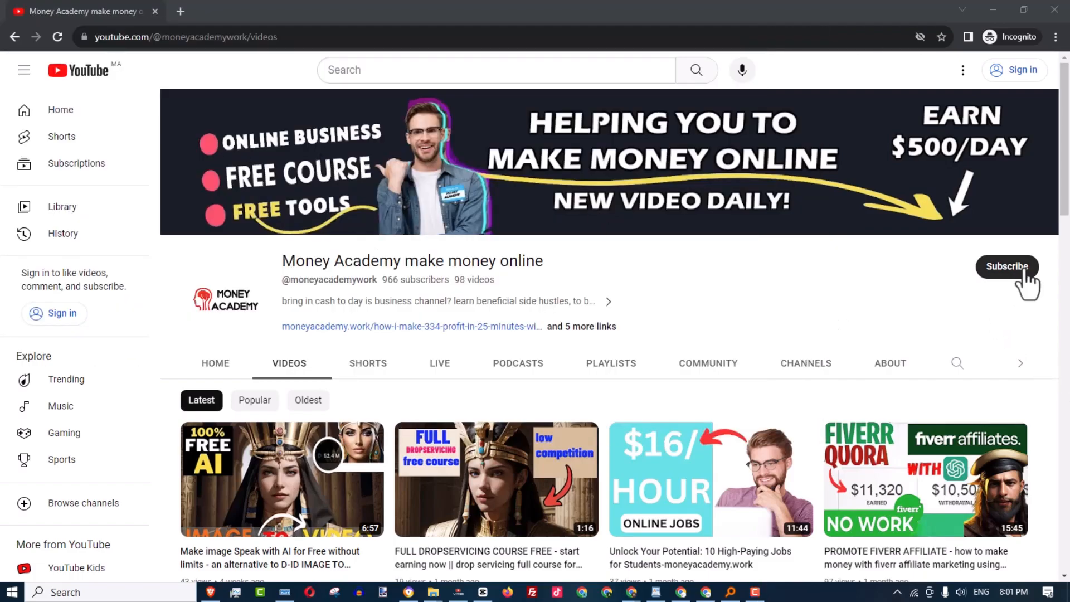
{"action": "scroll", "coordinate": [1025, 282], "scroll_direction": "down", "scroll_amount": 13}
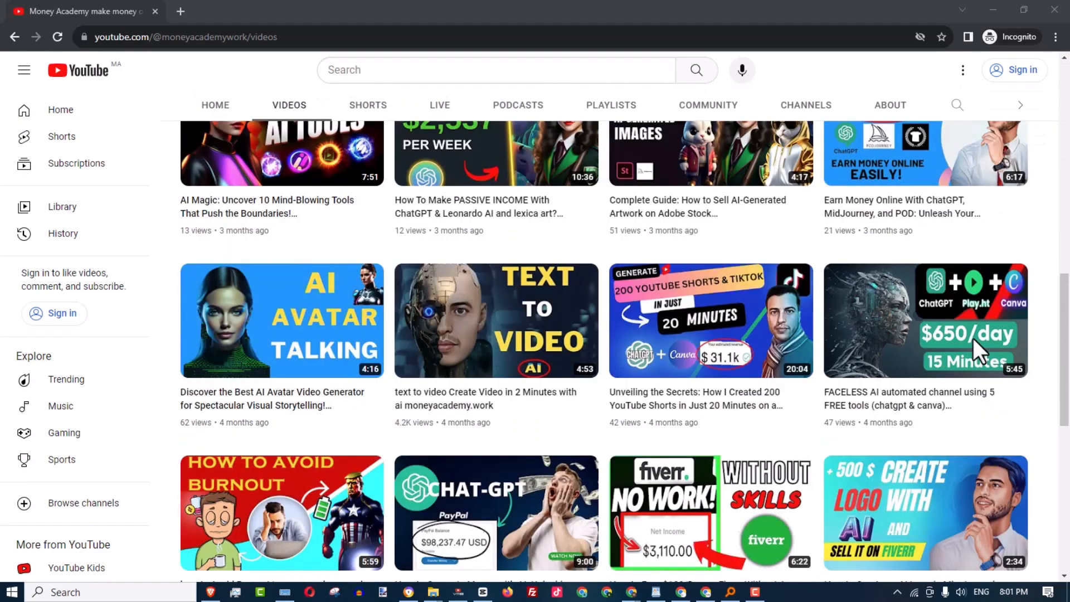
{"action": "scroll", "coordinate": [973, 339], "scroll_direction": "down", "scroll_amount": 10}
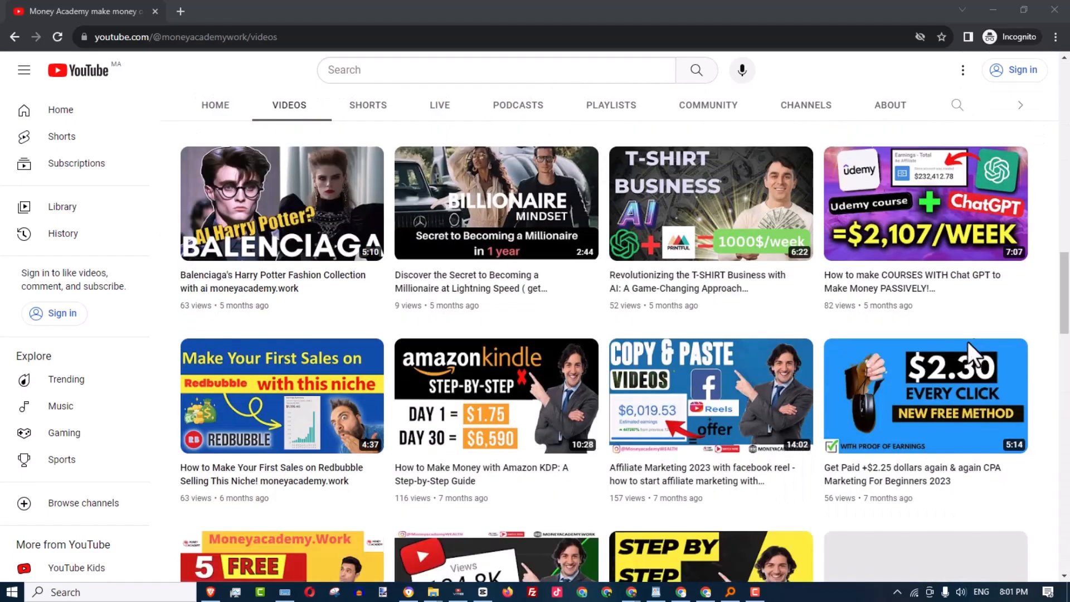
{"action": "scroll", "coordinate": [975, 349], "scroll_direction": "down", "scroll_amount": 10}
{"action": "scroll", "coordinate": [744, 398], "scroll_direction": "up", "scroll_amount": 20}
{"action": "scroll", "coordinate": [743, 398], "scroll_direction": "up", "scroll_amount": 10}
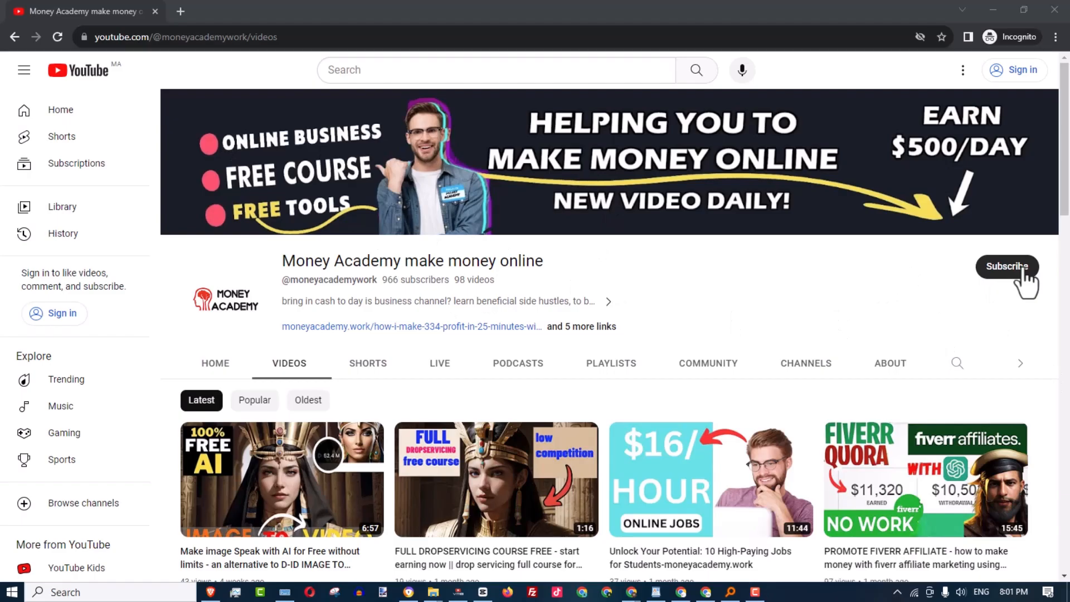
{"action": "scroll", "coordinate": [1004, 346], "scroll_direction": "down", "scroll_amount": 13}
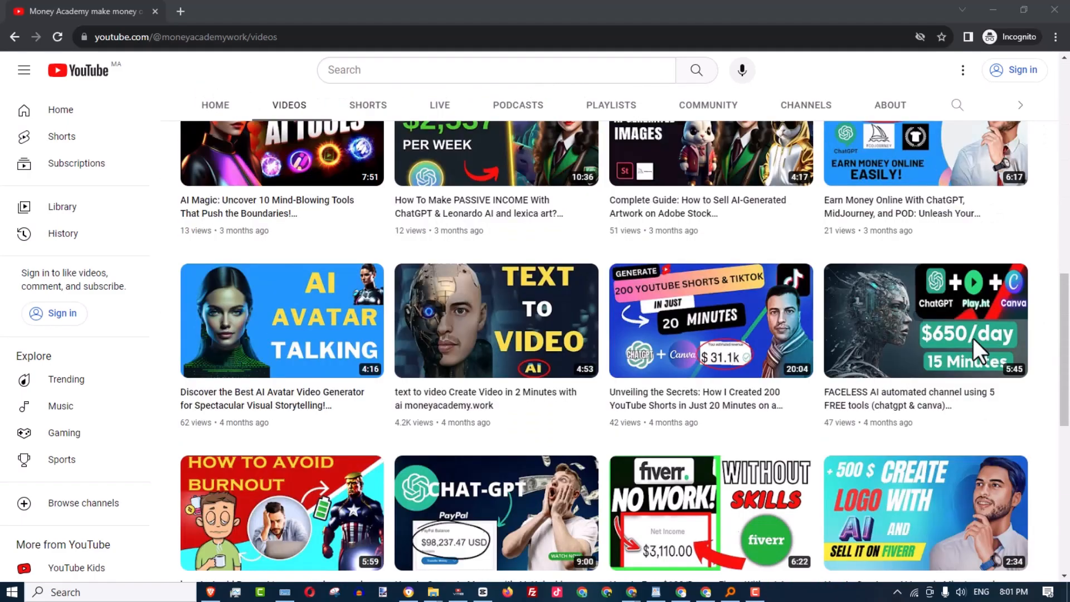
{"action": "scroll", "coordinate": [974, 339], "scroll_direction": "down", "scroll_amount": 9}
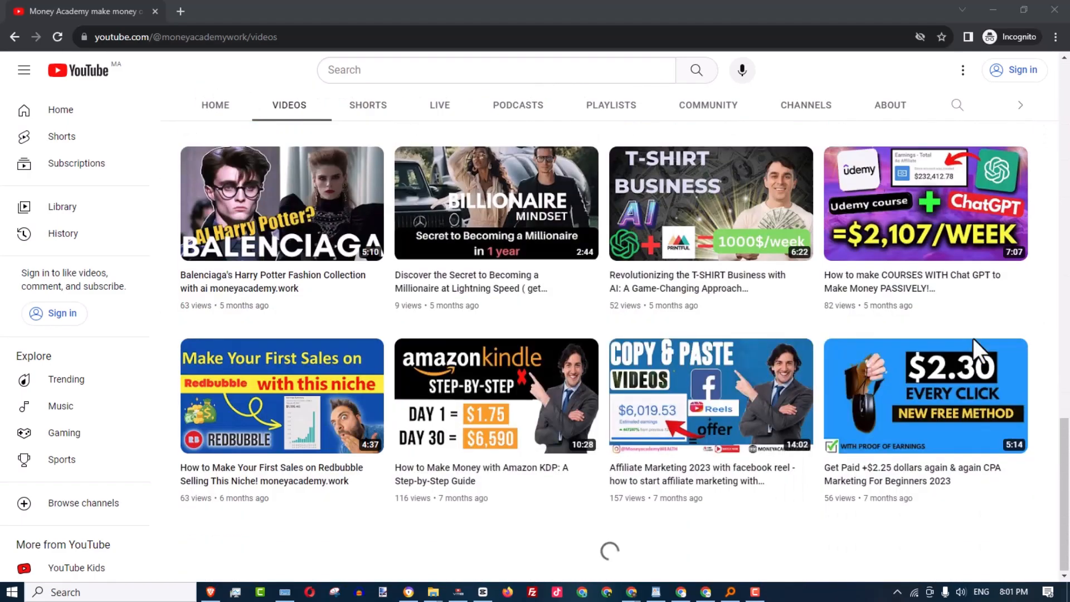
{"action": "scroll", "coordinate": [956, 365], "scroll_direction": "down", "scroll_amount": 11}
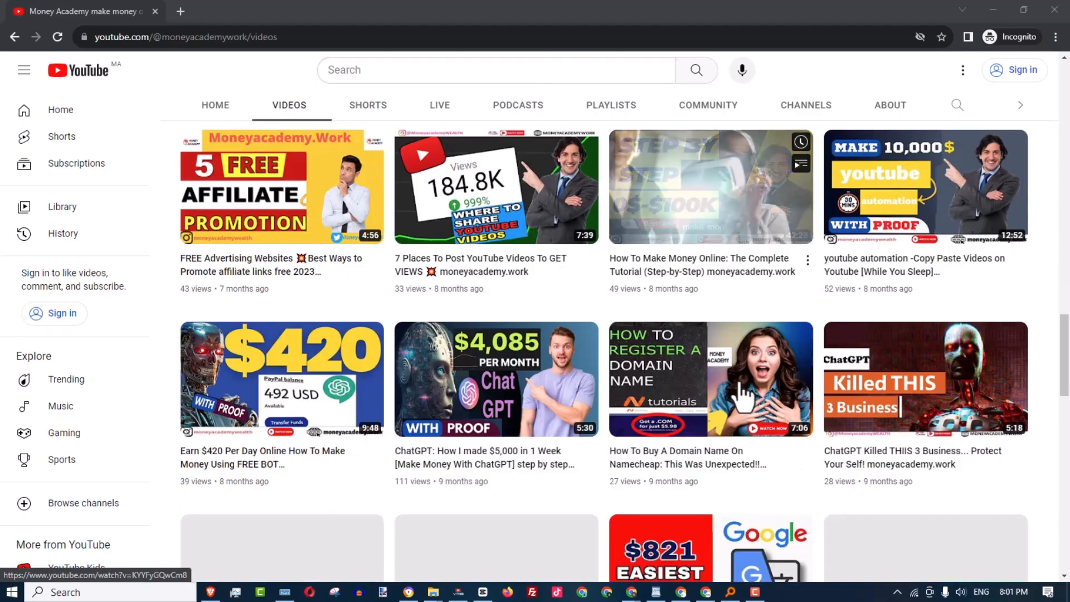
{"action": "scroll", "coordinate": [743, 397], "scroll_direction": "up", "scroll_amount": 20}
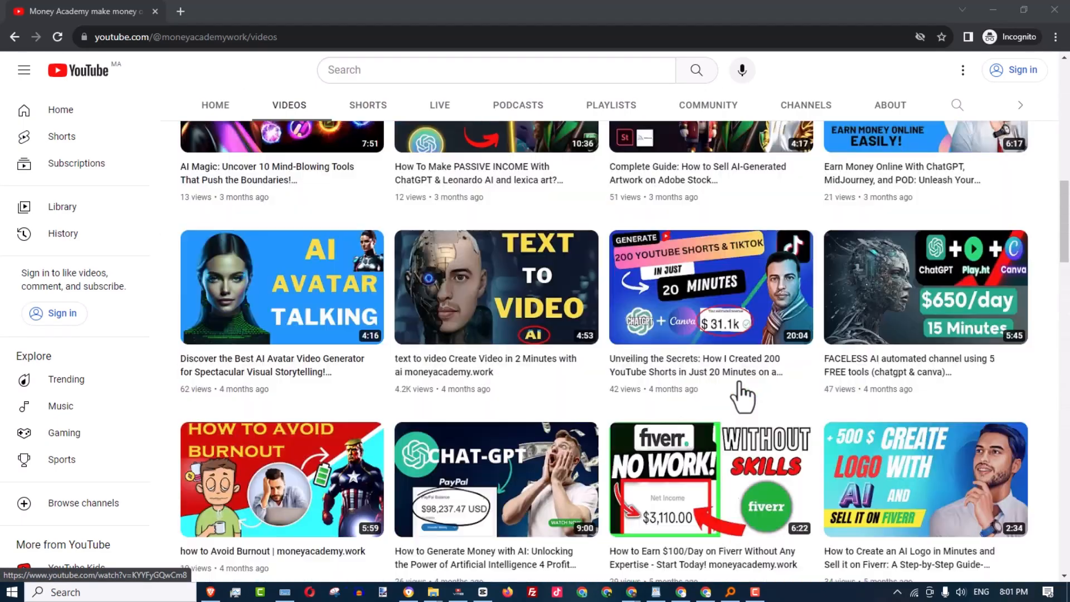
{"action": "scroll", "coordinate": [744, 397], "scroll_direction": "up", "scroll_amount": 8}
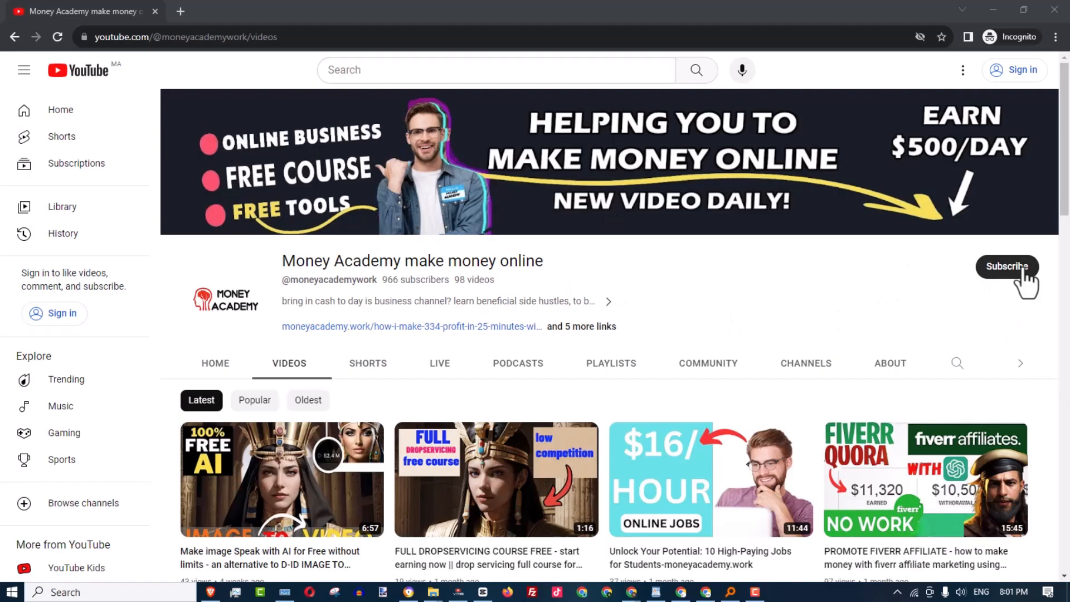
{"action": "scroll", "coordinate": [973, 339], "scroll_direction": "down", "scroll_amount": 15}
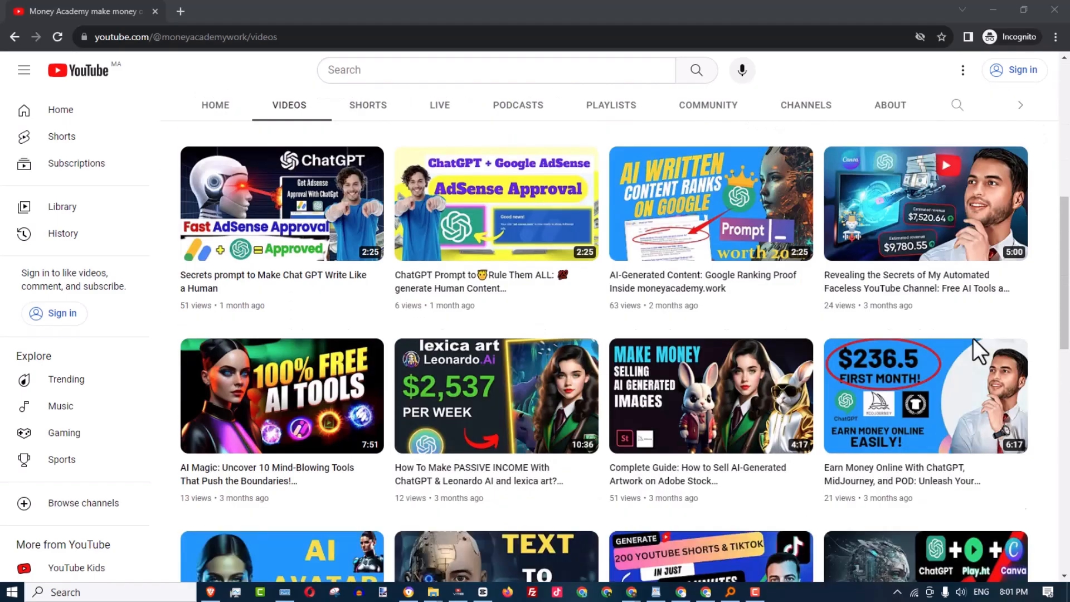
{"action": "scroll", "coordinate": [973, 339], "scroll_direction": "down", "scroll_amount": 6}
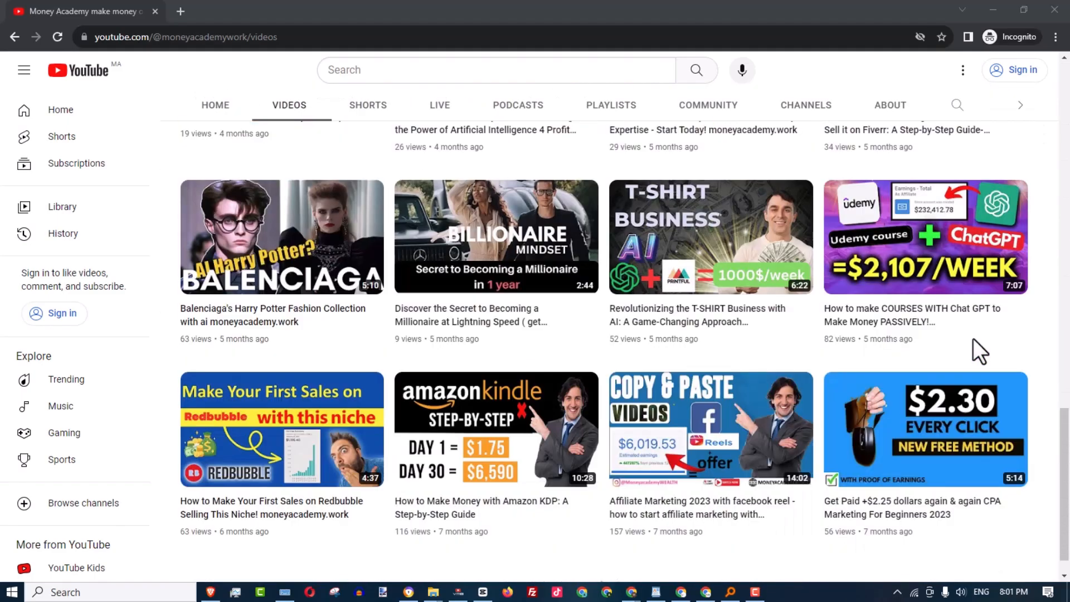
{"action": "scroll", "coordinate": [903, 387], "scroll_direction": "down", "scroll_amount": 10}
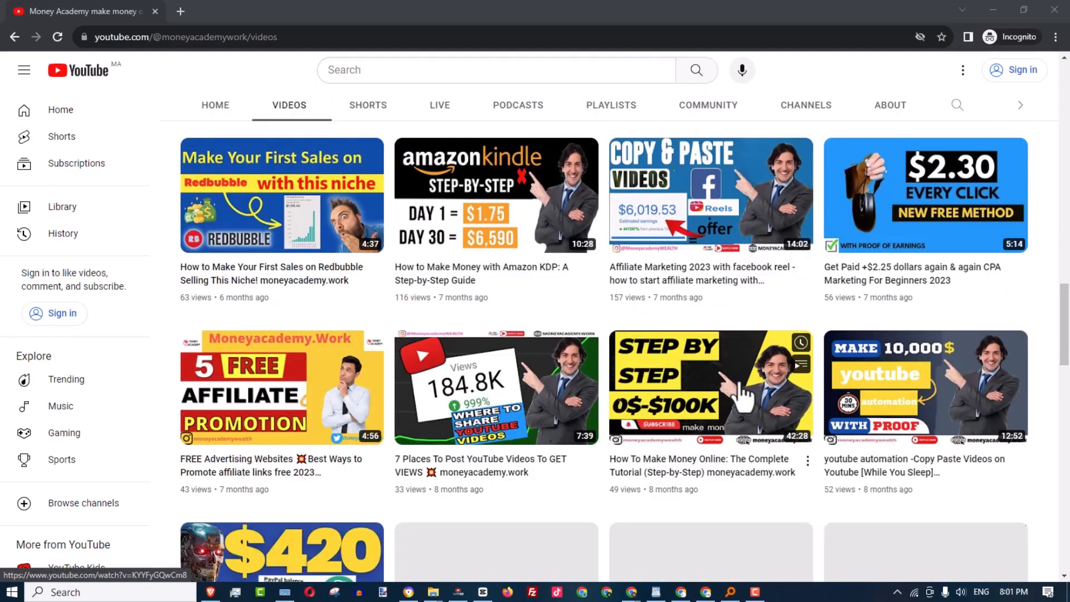
{"action": "scroll", "coordinate": [742, 397], "scroll_direction": "up", "scroll_amount": 20}
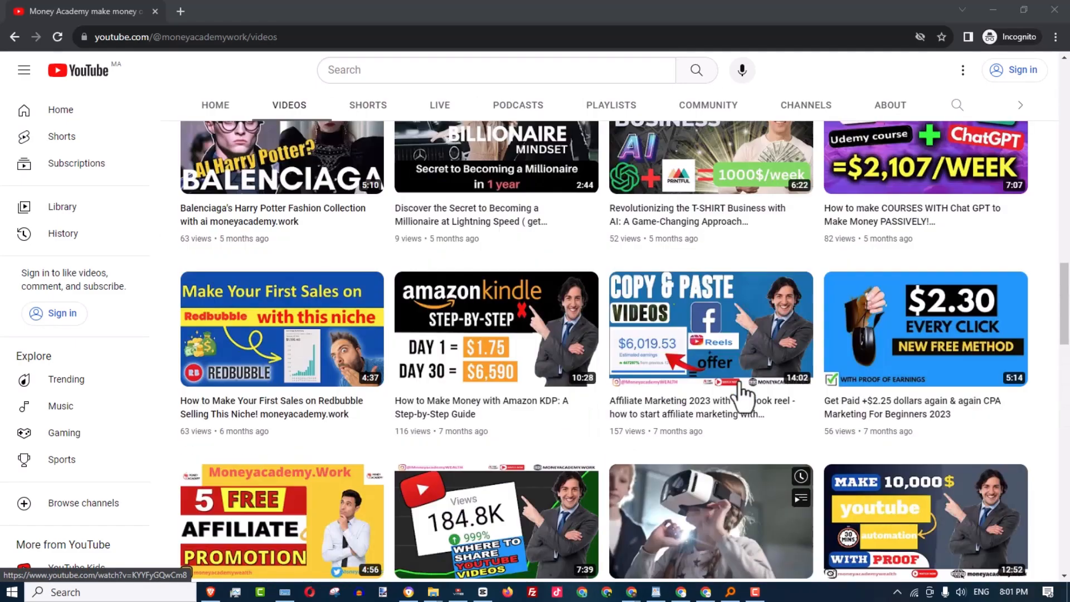
{"action": "scroll", "coordinate": [745, 397], "scroll_direction": "up", "scroll_amount": 10}
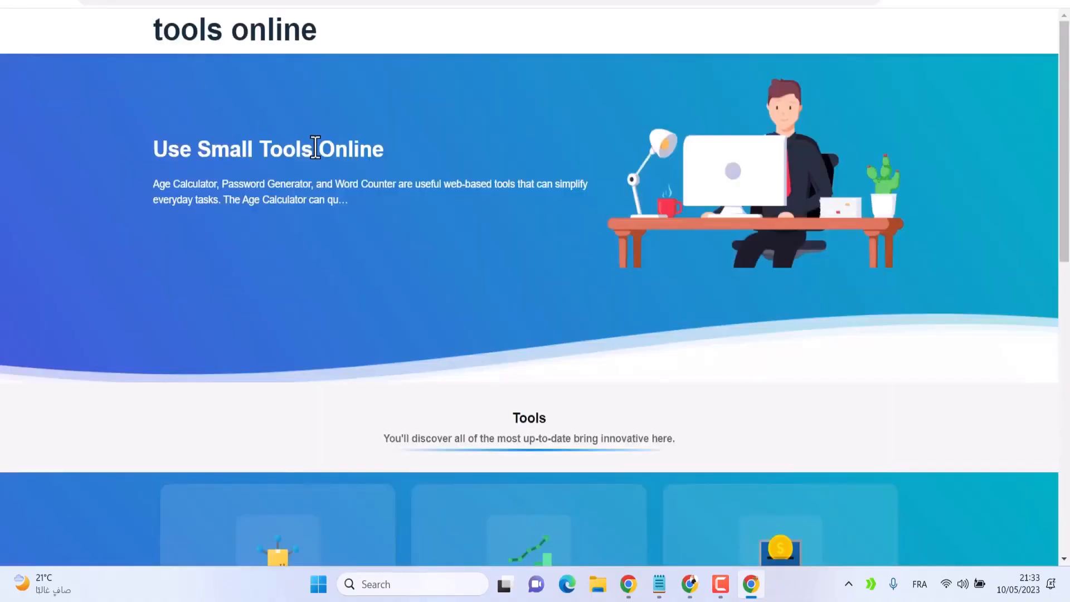
Browse the tools online demo site and its tools sections to see the target result
{"action": "scroll", "coordinate": [430, 220], "scroll_direction": "down", "scroll_amount": 8}
{"action": "scroll", "coordinate": [430, 220], "scroll_direction": "up", "scroll_amount": 8}
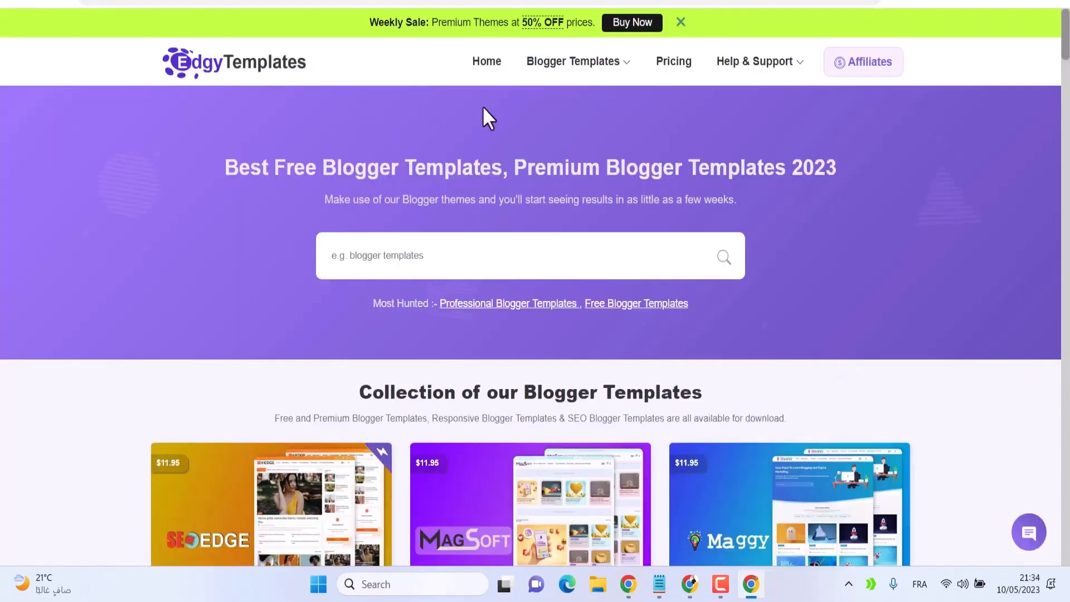
{"action": "scroll", "coordinate": [449, 184], "scroll_direction": "down", "scroll_amount": 15}
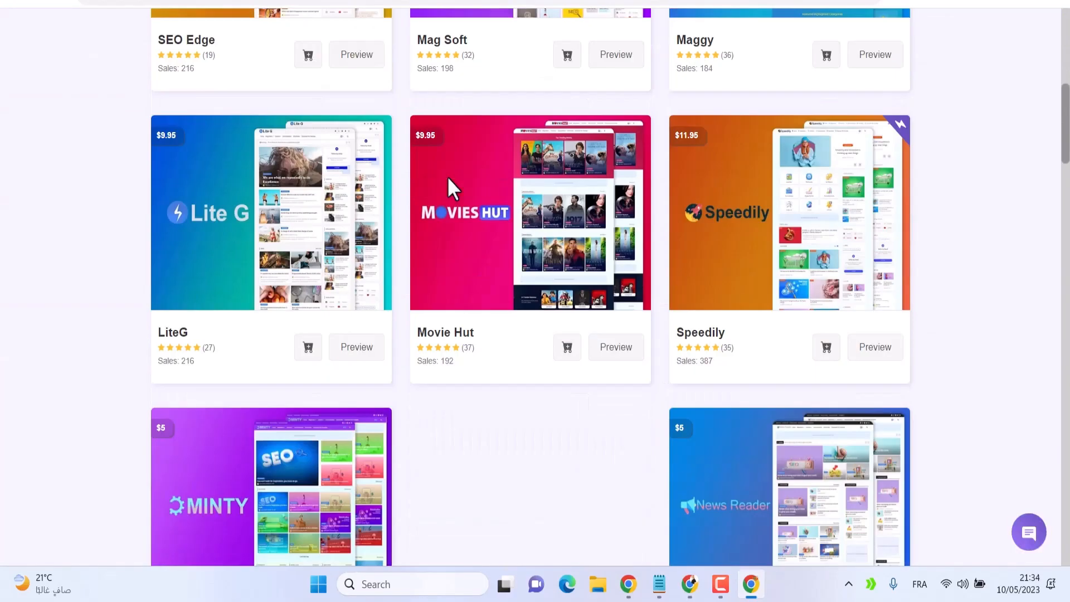
{"action": "scroll", "coordinate": [332, 167], "scroll_direction": "up", "scroll_amount": 15}
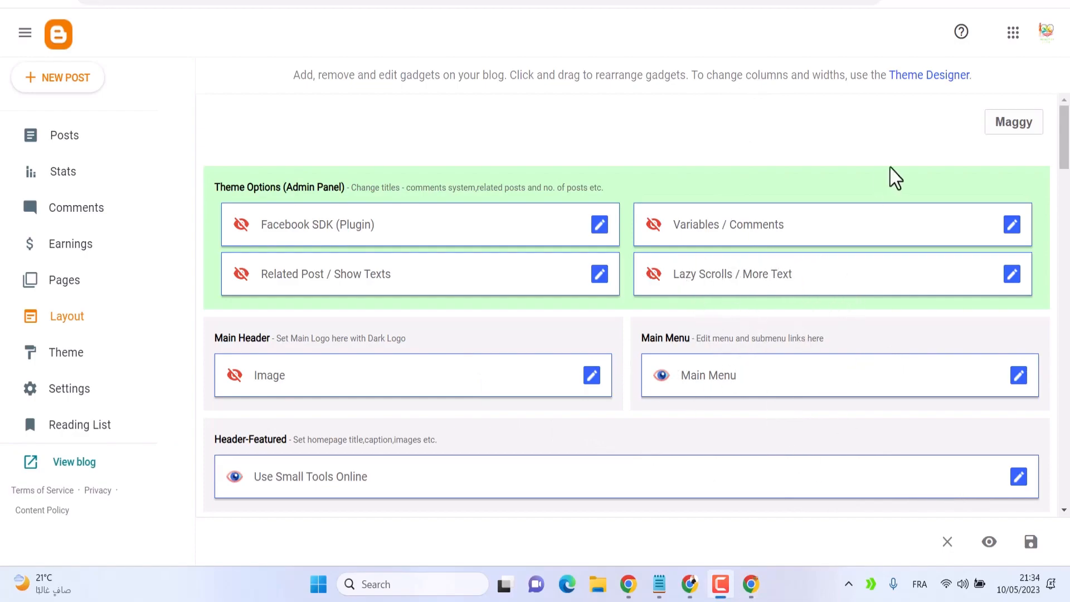
{"action": "scroll", "coordinate": [875, 162], "scroll_direction": "down", "scroll_amount": 10}
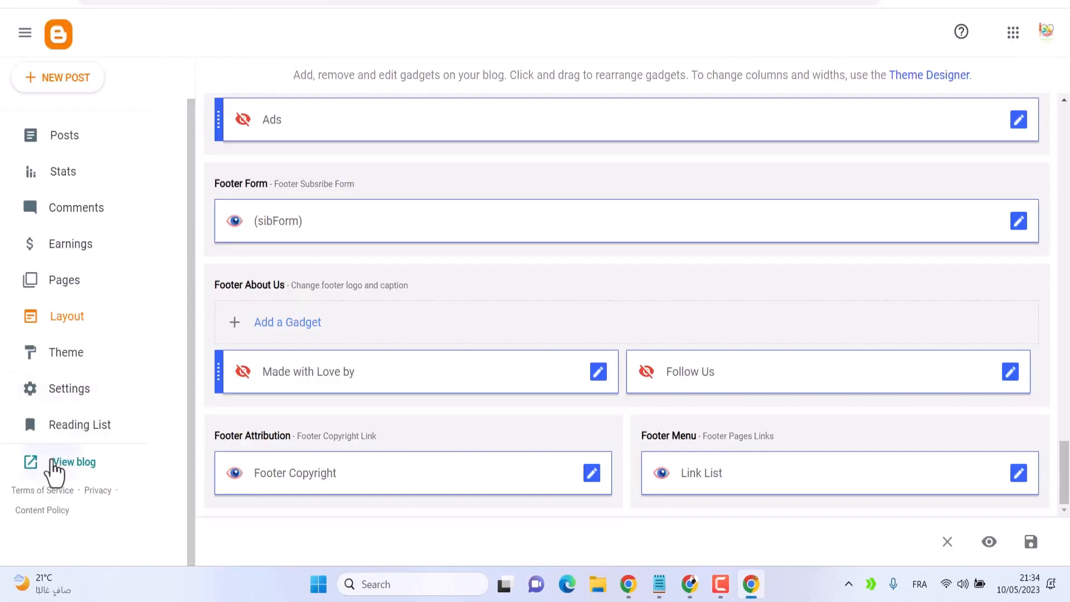
{"action": "left_click", "coordinate": [53, 466]}
{"action": "scroll", "coordinate": [280, 440], "scroll_direction": "down", "scroll_amount": 10}
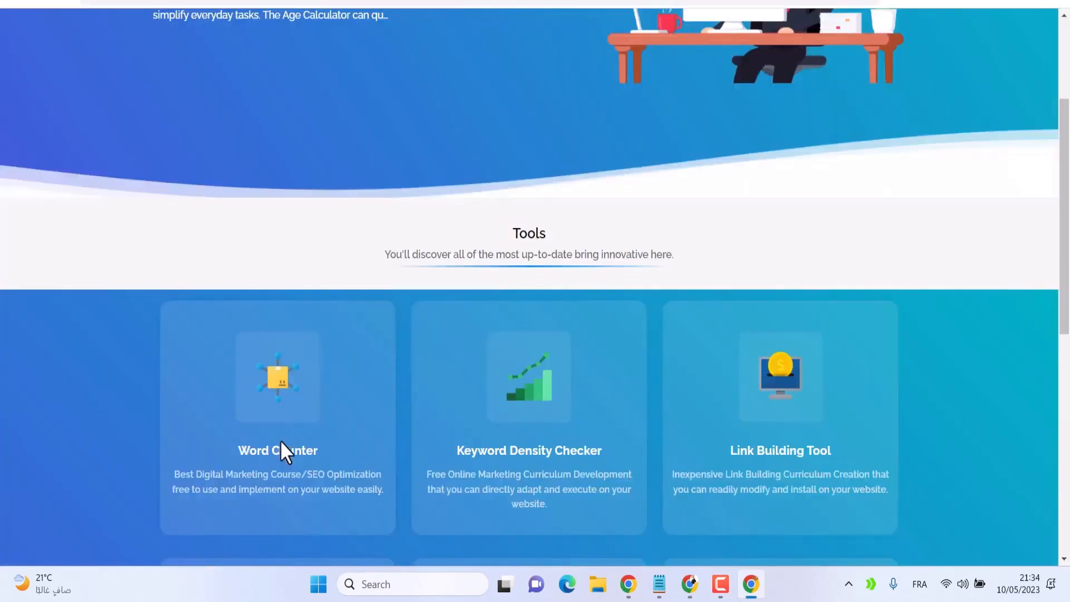
{"action": "scroll", "coordinate": [312, 452], "scroll_direction": "down", "scroll_amount": 8}
{"action": "left_click_drag", "start_coordinate": [179, 425], "coordinate": [361, 440]}
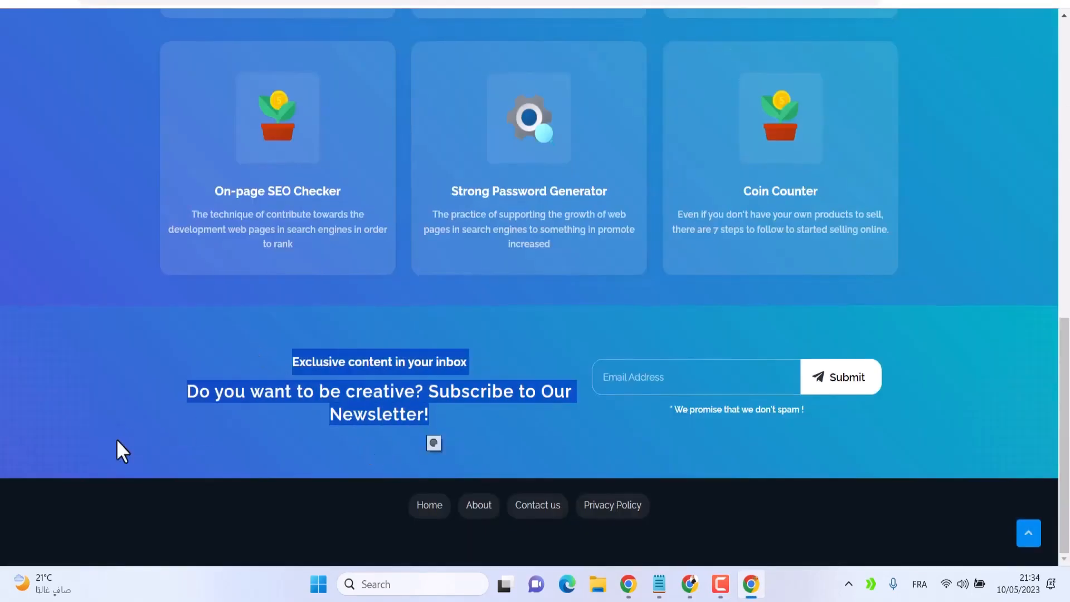
{"action": "scroll", "coordinate": [736, 421], "scroll_direction": "up", "scroll_amount": 18}
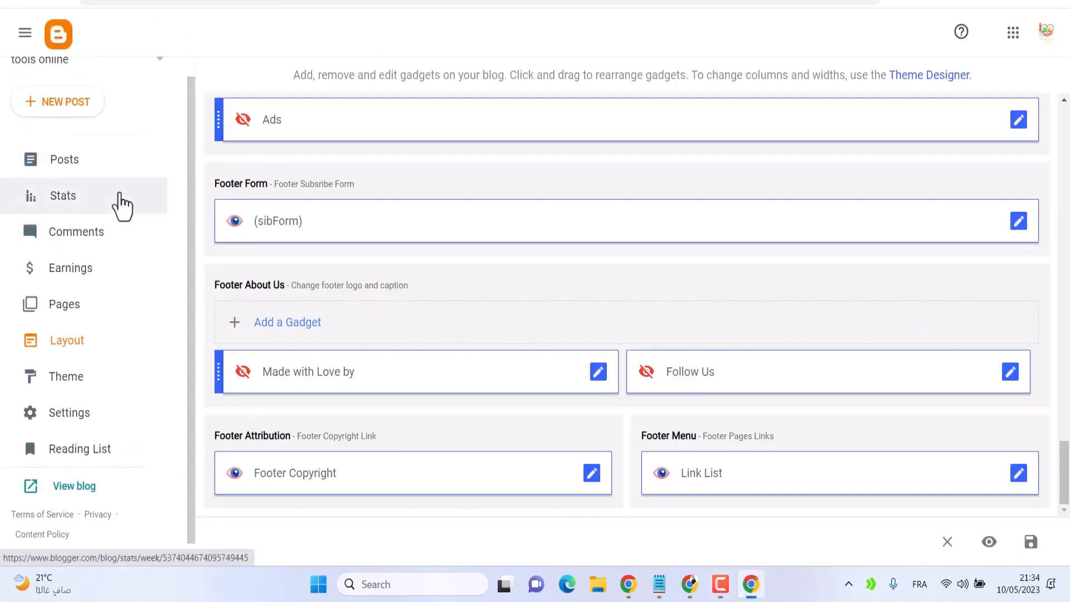
{"action": "scroll", "coordinate": [128, 167], "scroll_direction": "up", "scroll_amount": 1}
Start a new blog from the blog switcher and name it Free Tools Online
{"action": "left_click", "coordinate": [157, 89]}
{"action": "scroll", "coordinate": [128, 223], "scroll_direction": "down", "scroll_amount": 5}
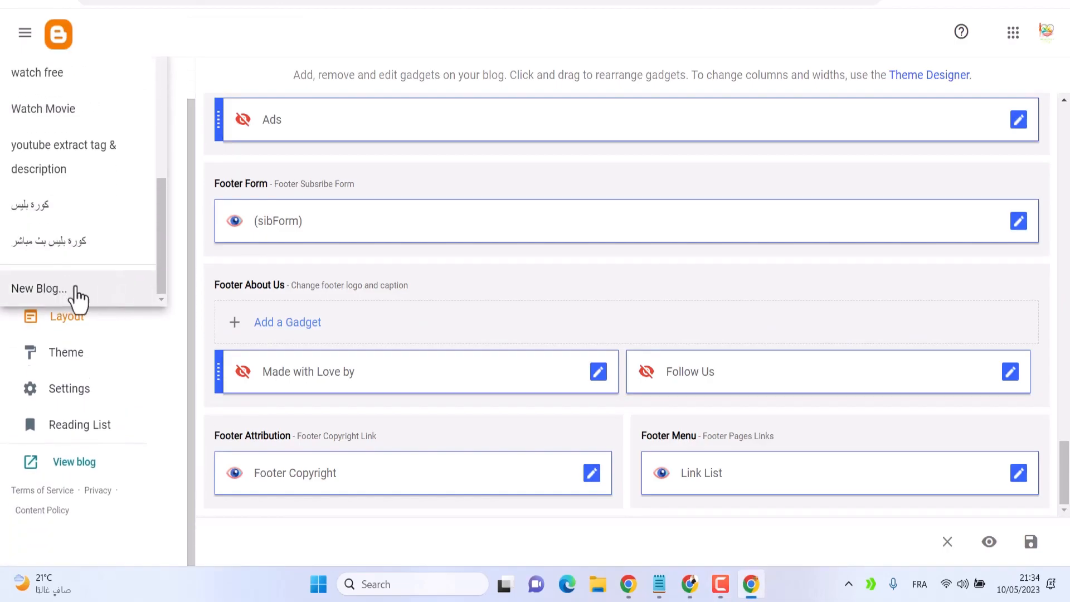
{"action": "scroll", "coordinate": [132, 198], "scroll_direction": "up", "scroll_amount": 4}
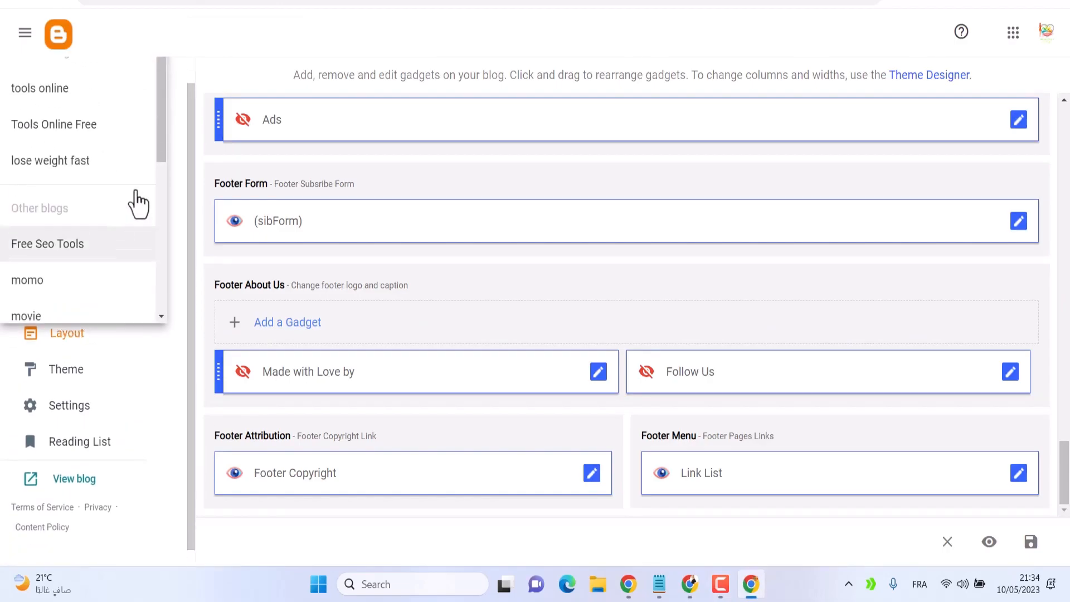
{"action": "scroll", "coordinate": [111, 204], "scroll_direction": "up", "scroll_amount": 3}
{"action": "scroll", "coordinate": [89, 279], "scroll_direction": "down", "scroll_amount": 5}
{"action": "left_click", "coordinate": [80, 337]}
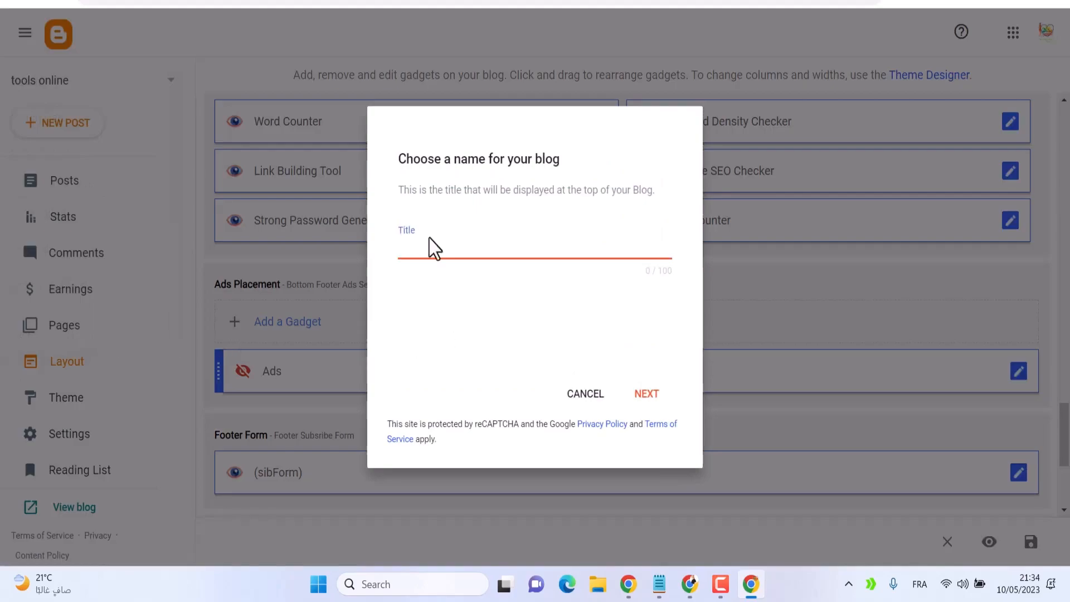
{"action": "type", "text": "Free Tools Online"}
{"action": "left_click_drag", "start_coordinate": [491, 249], "coordinate": [351, 258]}
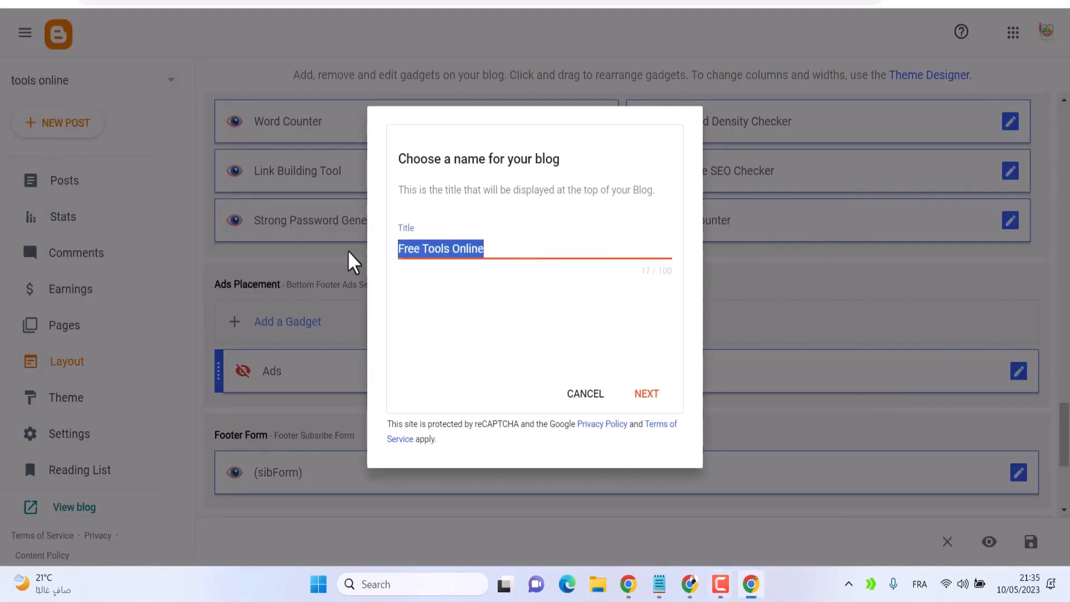
{"action": "left_click", "coordinate": [641, 395]}
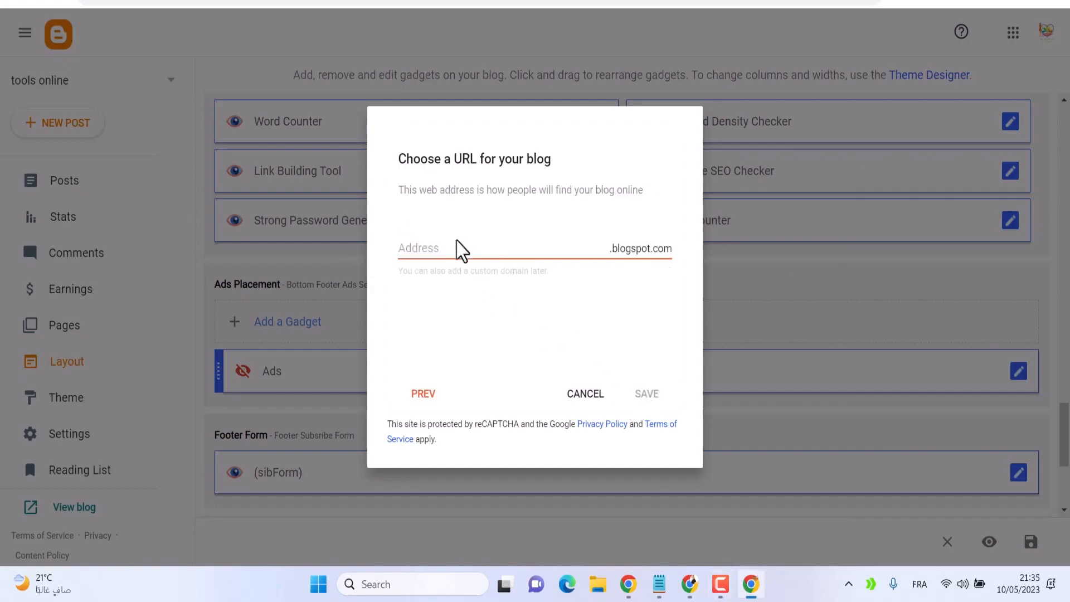
Set the blog address to freetools874.blogspot.com and save the new blog
{"action": "type", "text": "freetools874"}
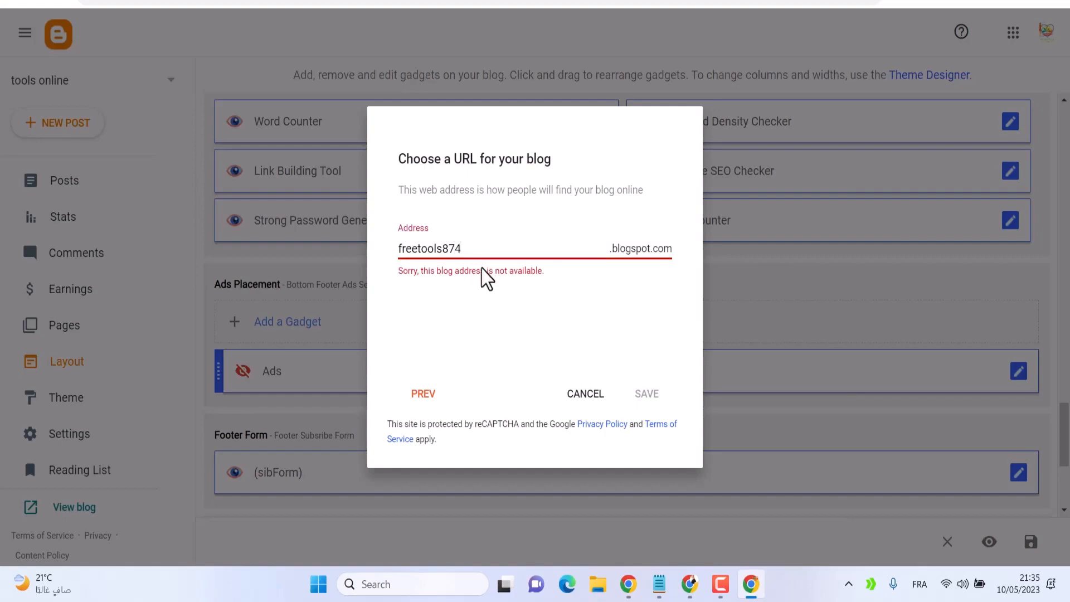
{"action": "left_click", "coordinate": [442, 248]}
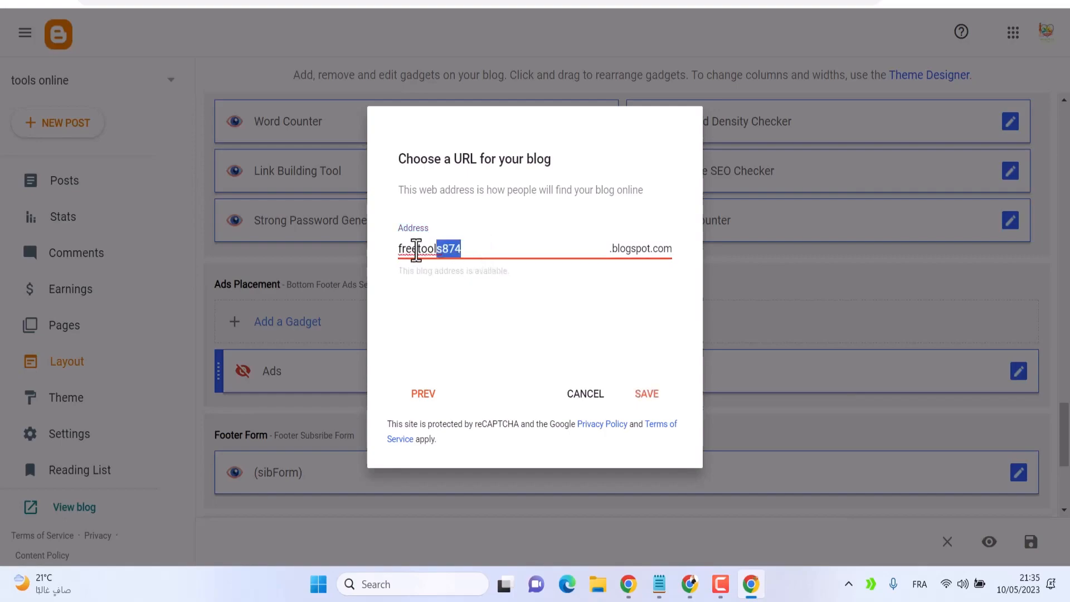
{"action": "left_click", "coordinate": [657, 396]}
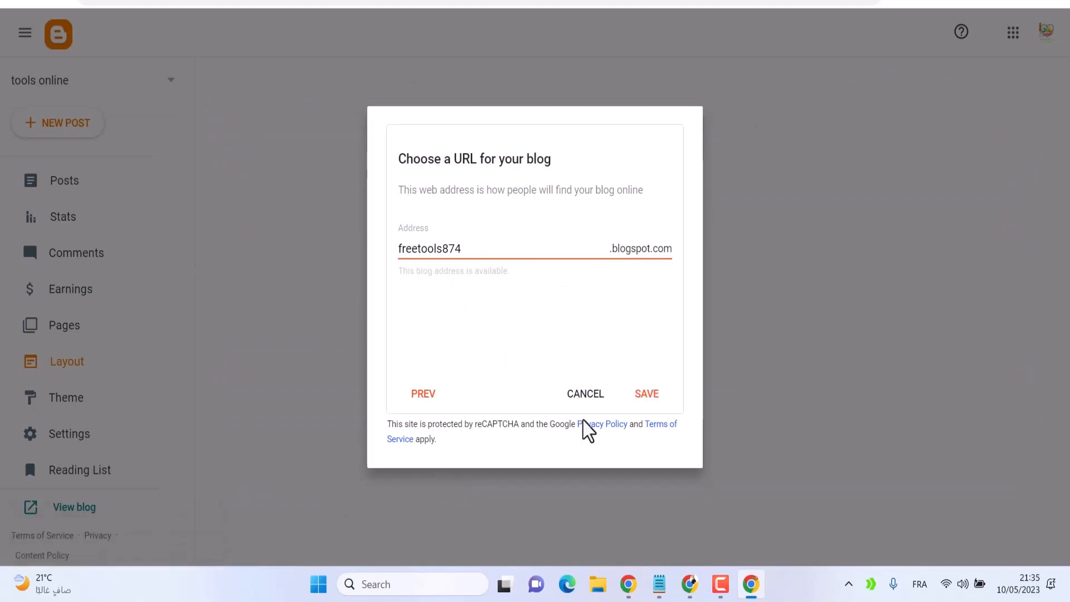
{"action": "left_click", "coordinate": [579, 400]}
Switch to the Free Tools Online blog and view it in a new tab, then close that tab
{"action": "left_click", "coordinate": [159, 81]}
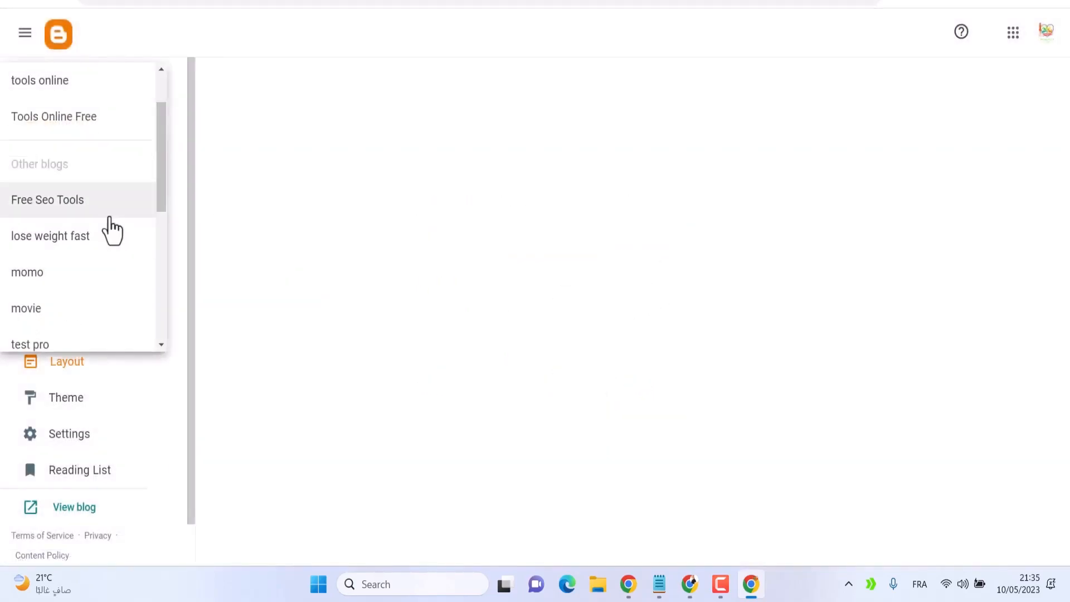
{"action": "scroll", "coordinate": [72, 306], "scroll_direction": "down", "scroll_amount": 5}
{"action": "scroll", "coordinate": [63, 131], "scroll_direction": "up", "scroll_amount": 8}
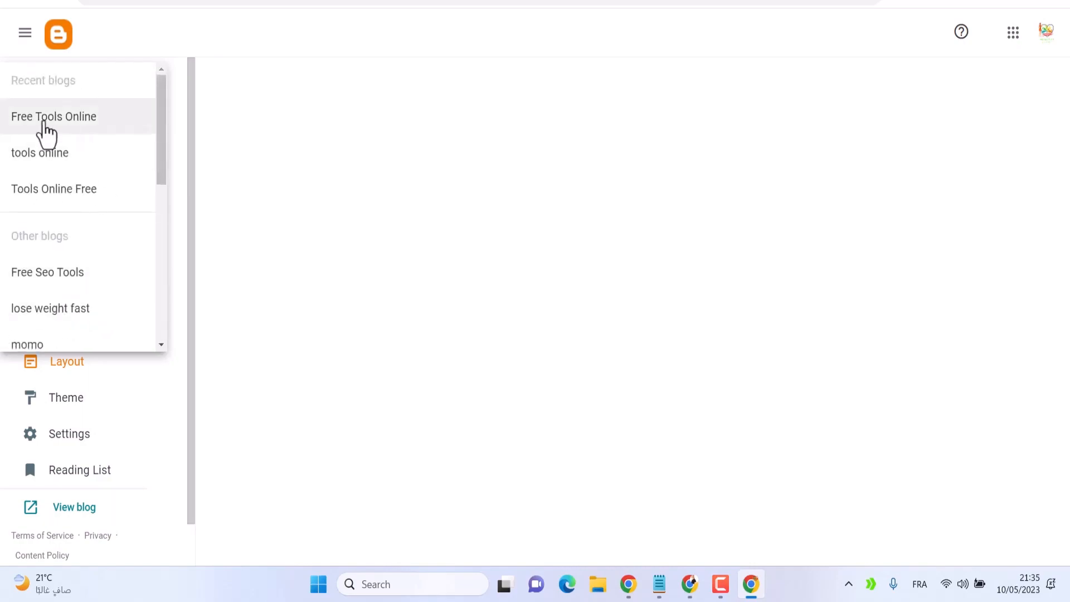
{"action": "left_click", "coordinate": [58, 134]}
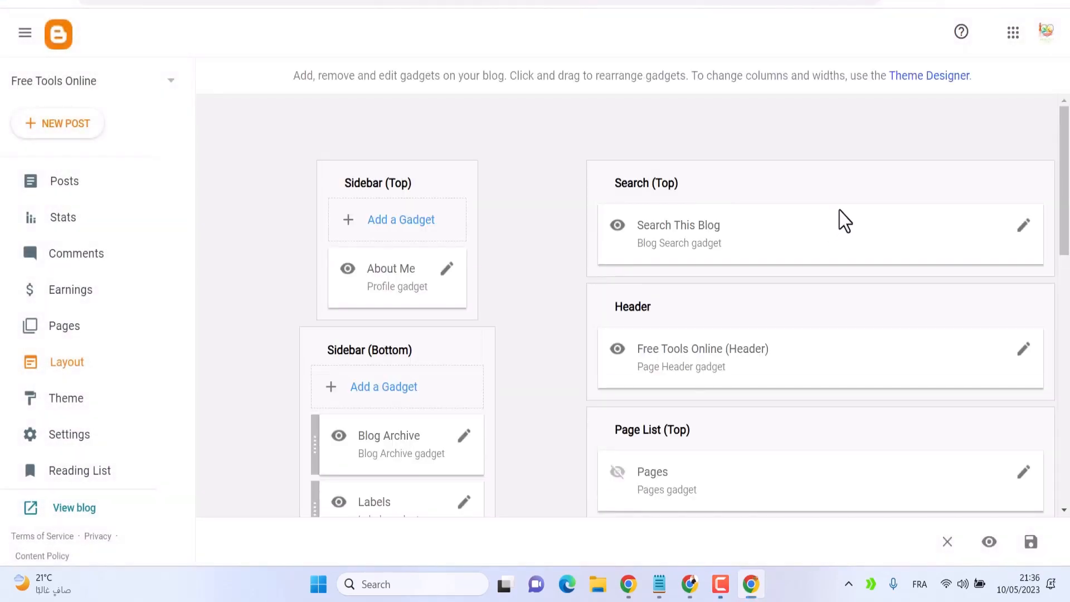
{"action": "left_click", "coordinate": [115, 507]}
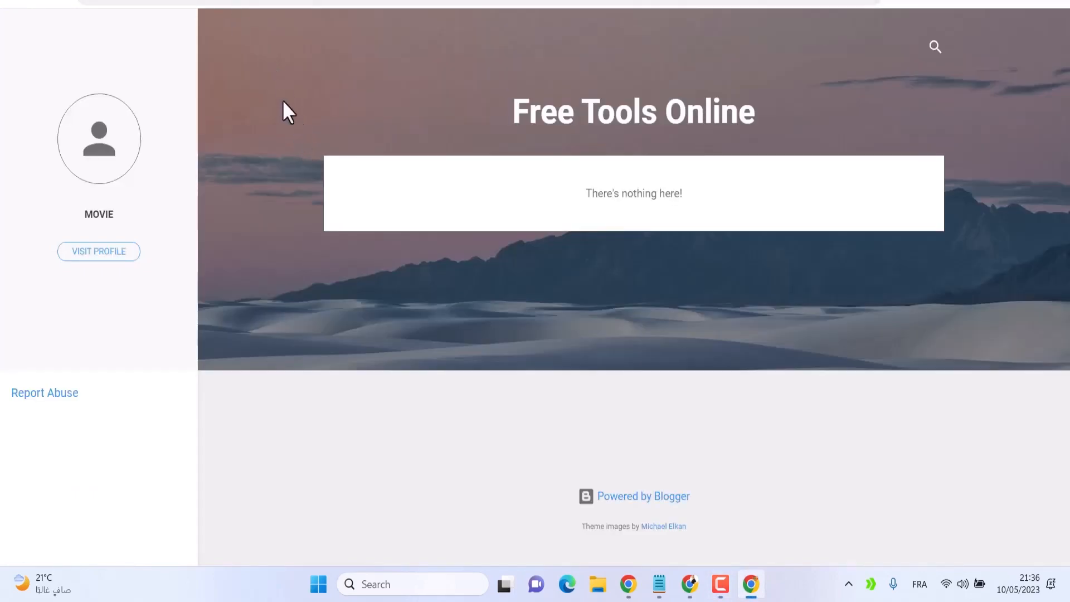
{"action": "key", "text": "ctrl+w"}
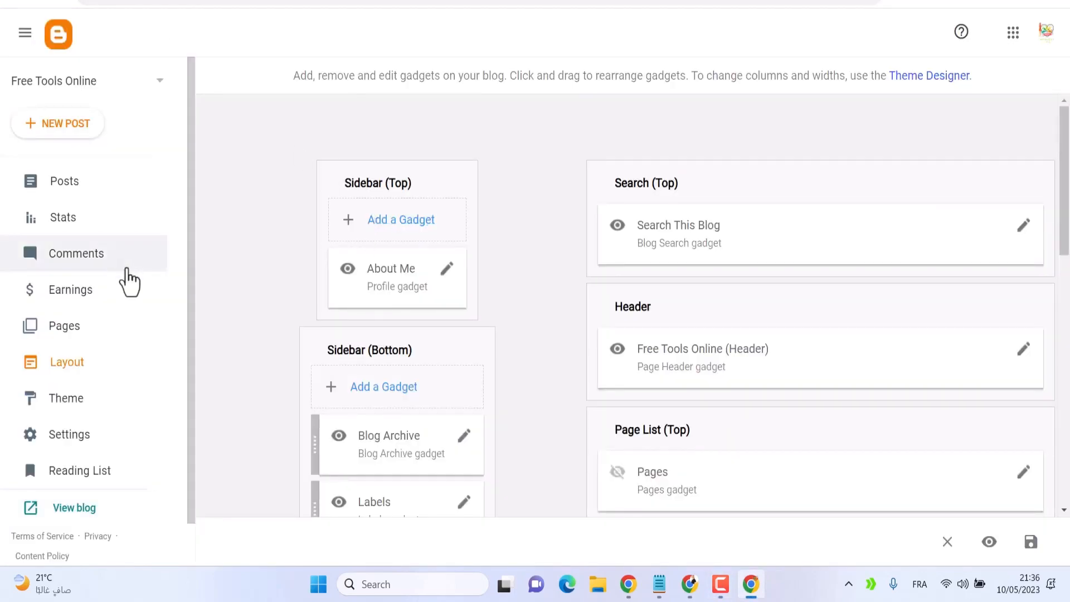
Restore the blog's theme by uploading the tools website theme file
{"action": "left_click", "coordinate": [87, 406]}
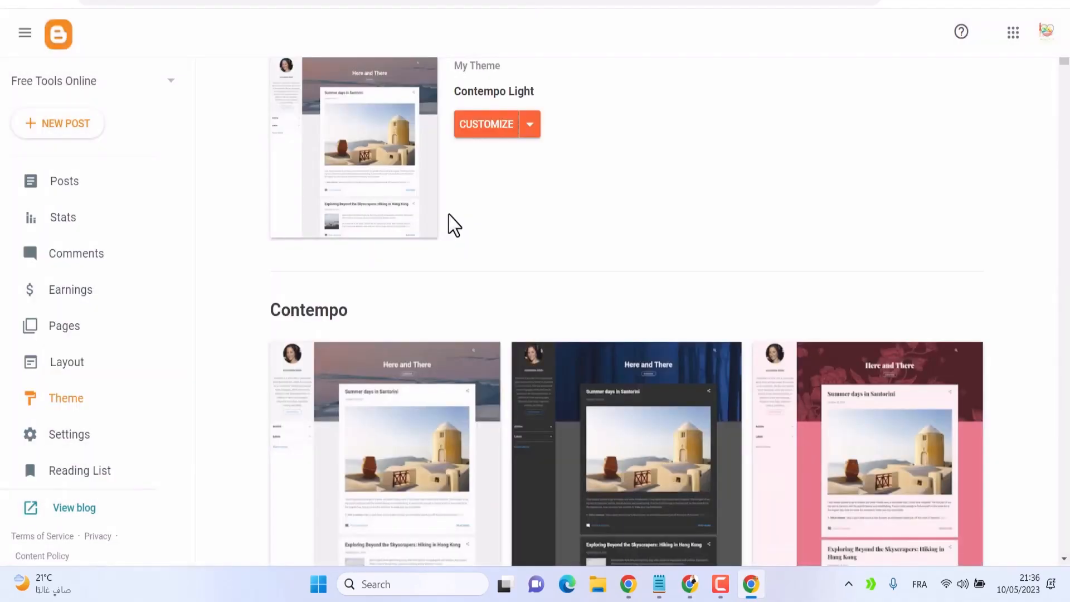
{"action": "left_click", "coordinate": [525, 176]}
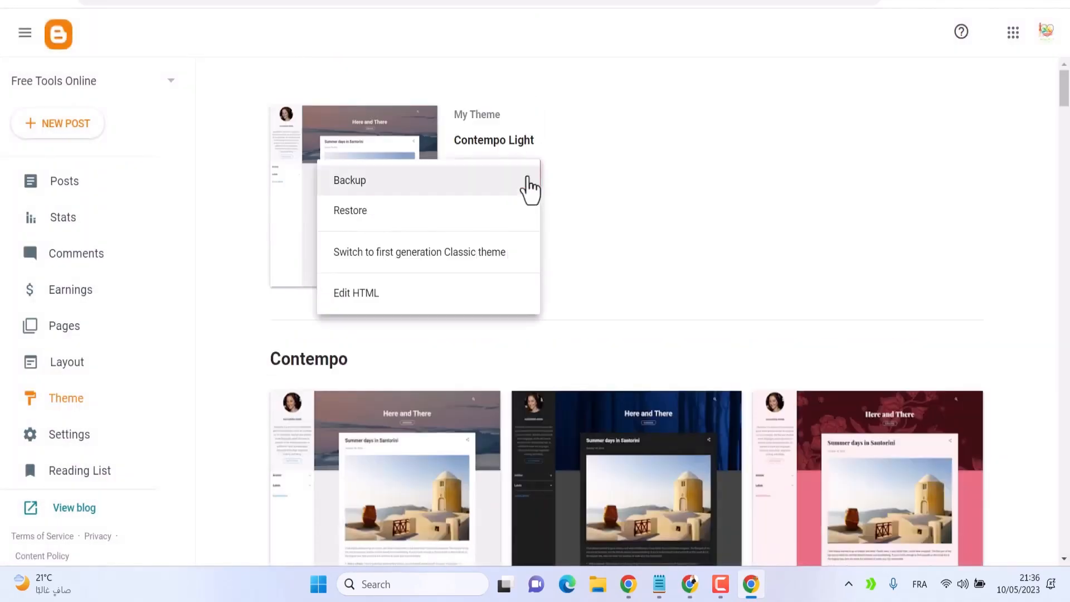
{"action": "left_click", "coordinate": [361, 220]}
{"action": "left_click", "coordinate": [631, 349]}
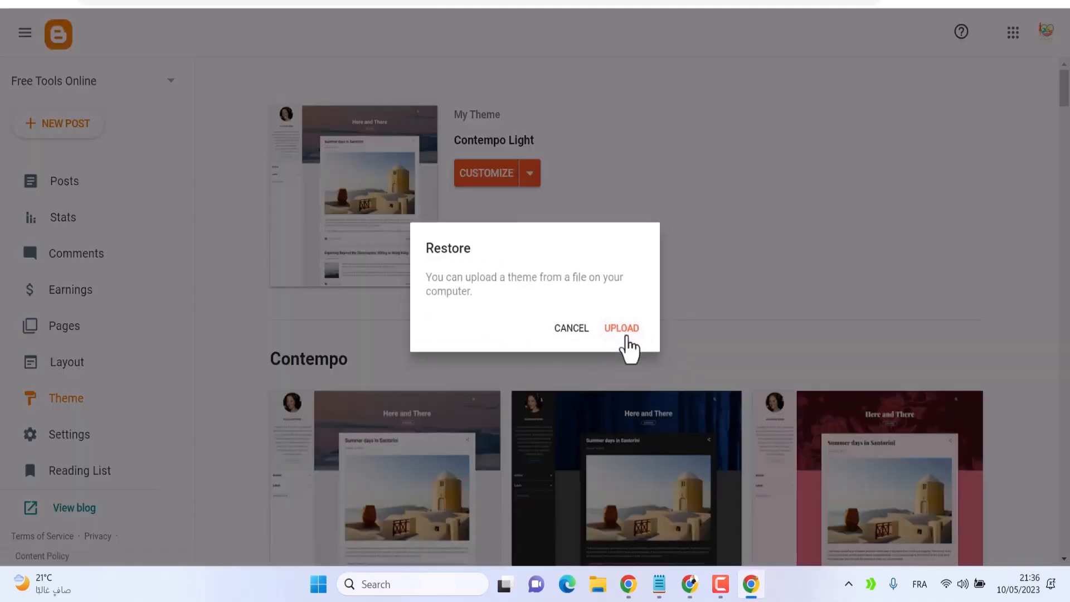
{"action": "left_click", "coordinate": [227, 98]}
{"action": "left_click", "coordinate": [954, 542]}
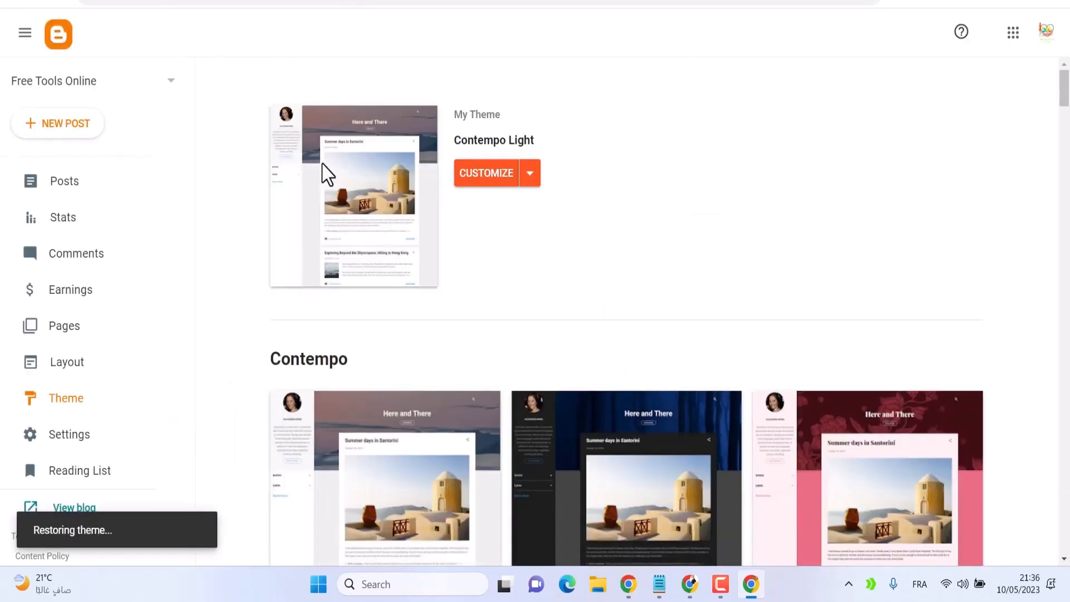
Open the blog and scroll through it to check the new theme
{"action": "scroll", "coordinate": [125, 526], "scroll_direction": "down", "scroll_amount": 1}
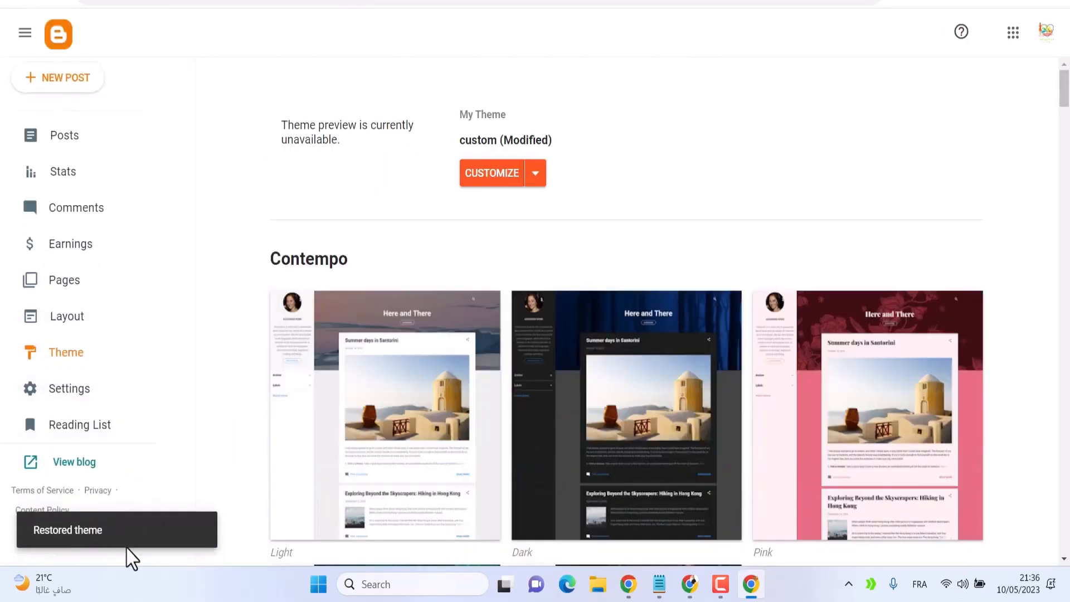
{"action": "left_click", "coordinate": [81, 475]}
{"action": "scroll", "coordinate": [337, 407], "scroll_direction": "down", "scroll_amount": 10}
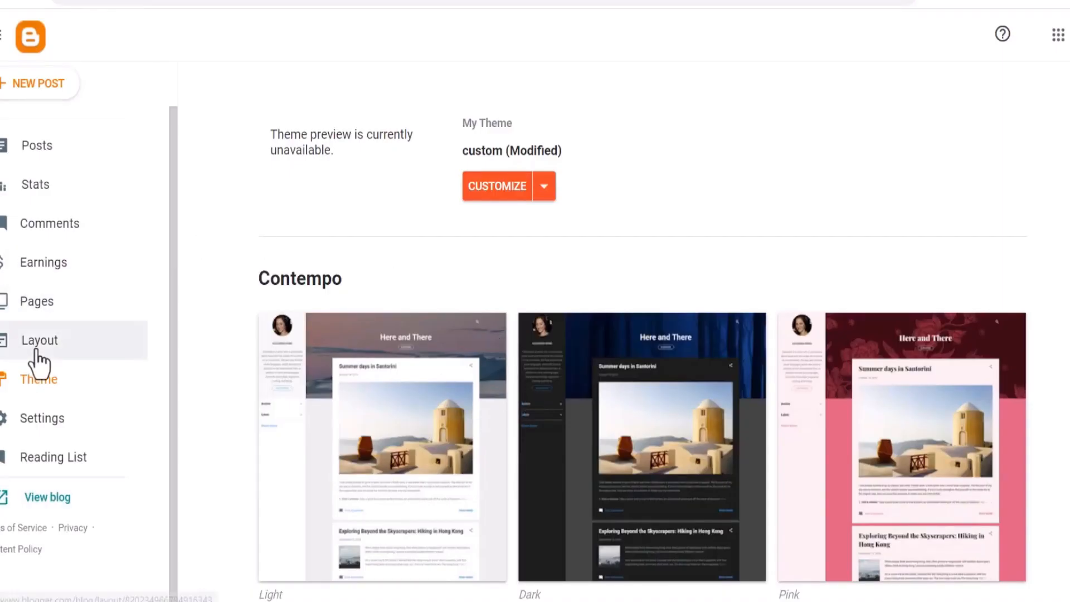
Turn off the Ads gadget in the layout, save it, and check the blog page again
{"action": "left_click", "coordinate": [66, 351]}
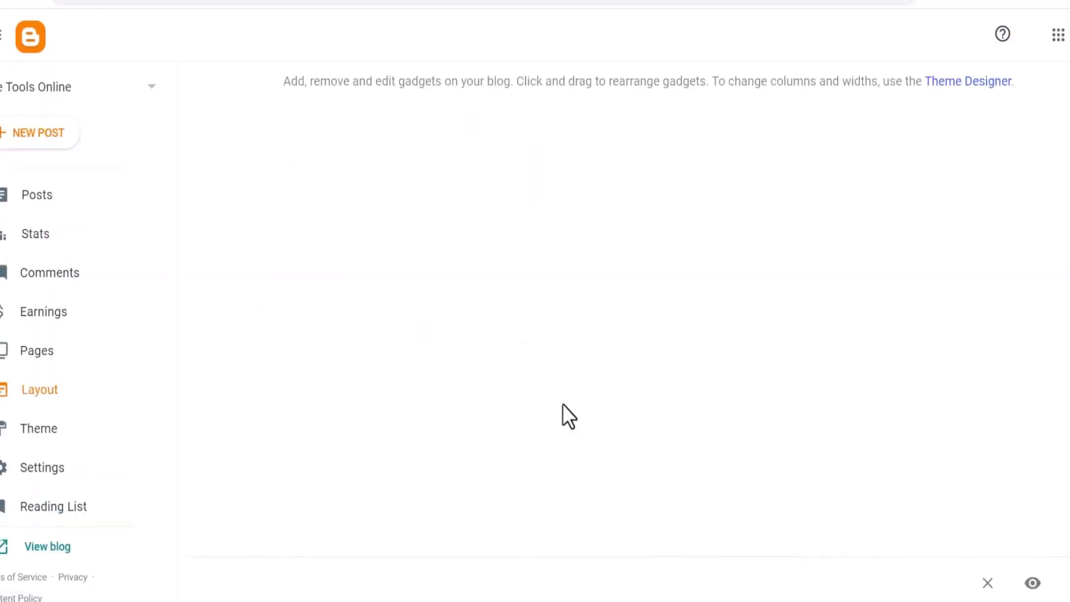
{"action": "scroll", "coordinate": [825, 466], "scroll_direction": "down", "scroll_amount": 20}
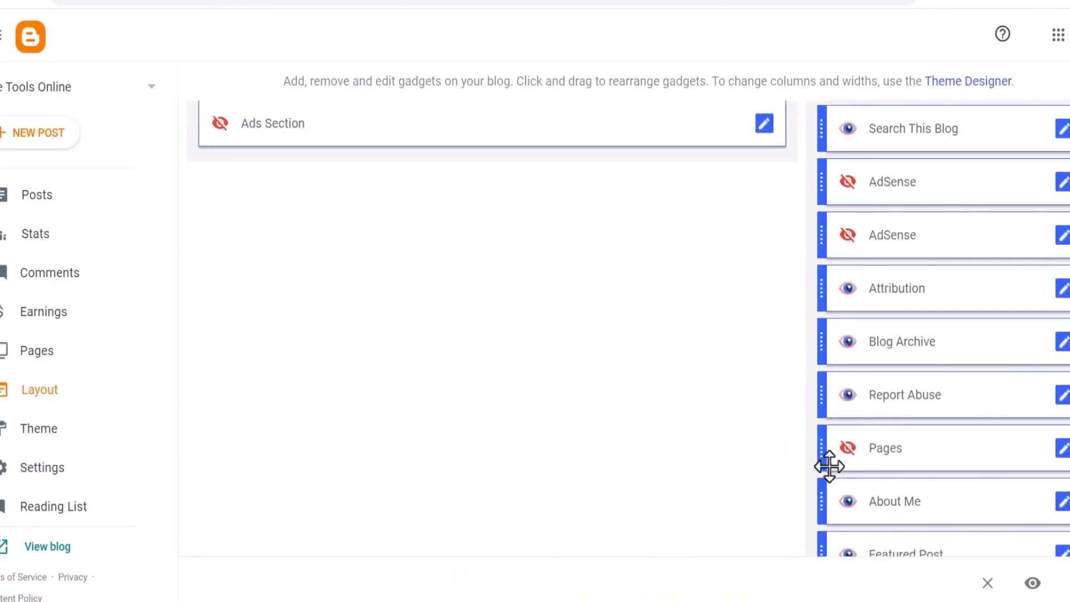
{"action": "scroll", "coordinate": [829, 466], "scroll_direction": "down", "scroll_amount": 10}
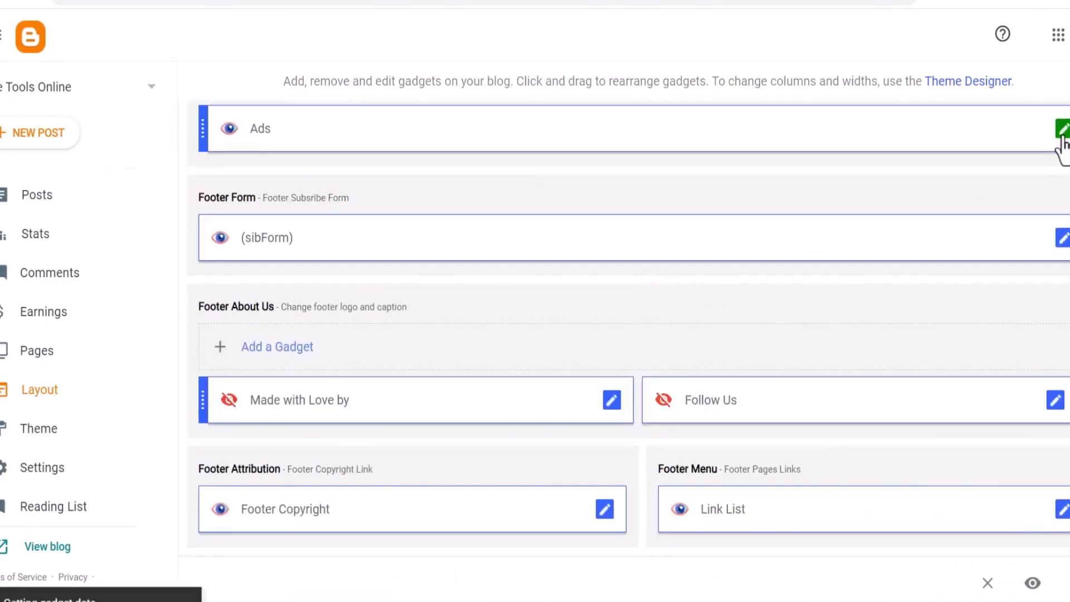
{"action": "left_click", "coordinate": [1062, 133]}
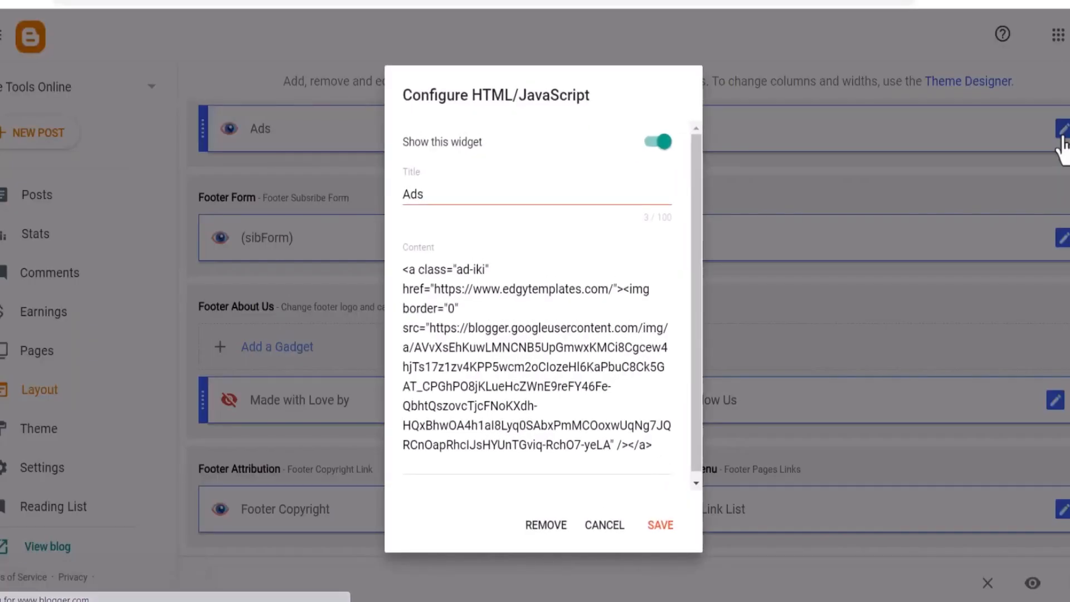
{"action": "left_click", "coordinate": [661, 525]}
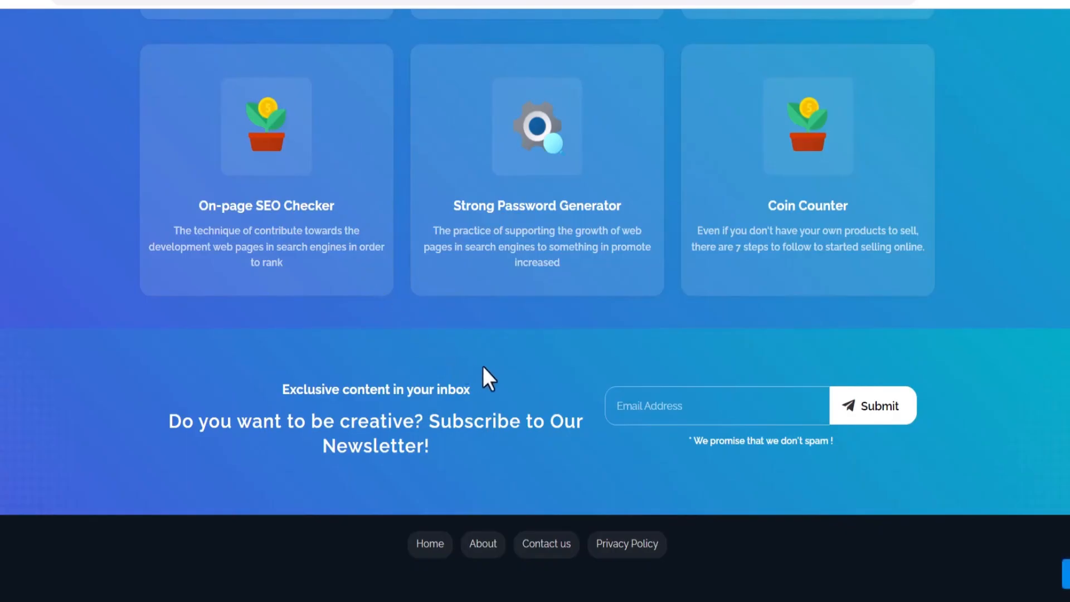
{"action": "scroll", "coordinate": [483, 368], "scroll_direction": "up", "scroll_amount": 4}
{"action": "scroll", "coordinate": [485, 368], "scroll_direction": "down", "scroll_amount": 4}
{"action": "mouse_move", "coordinate": [718, 550]}
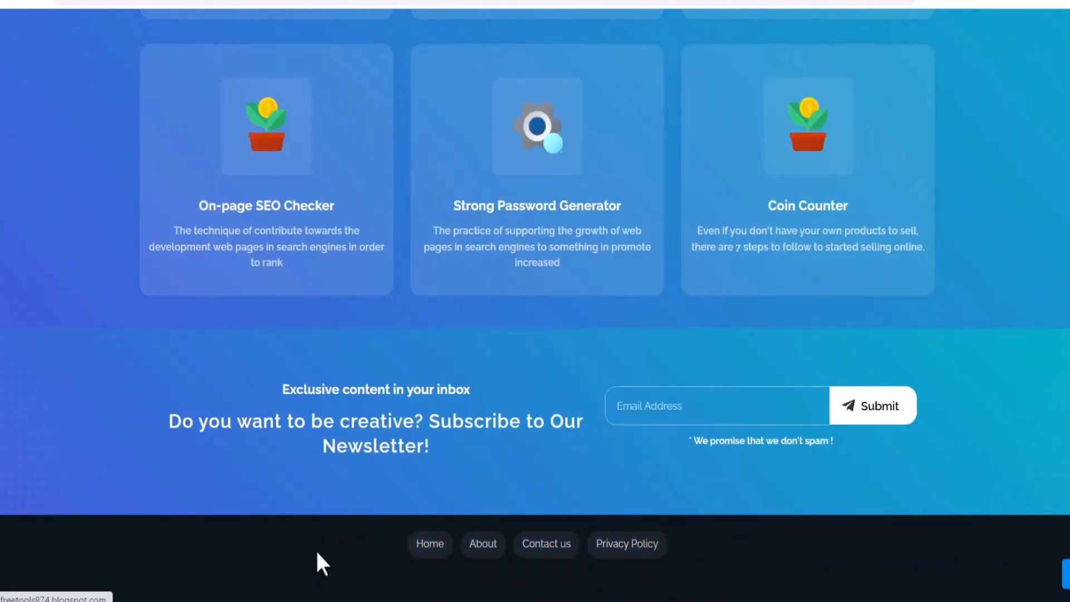
Search the web in a new tab for privacy policy generator and open the first result
{"action": "key", "text": "ctrl+t"}
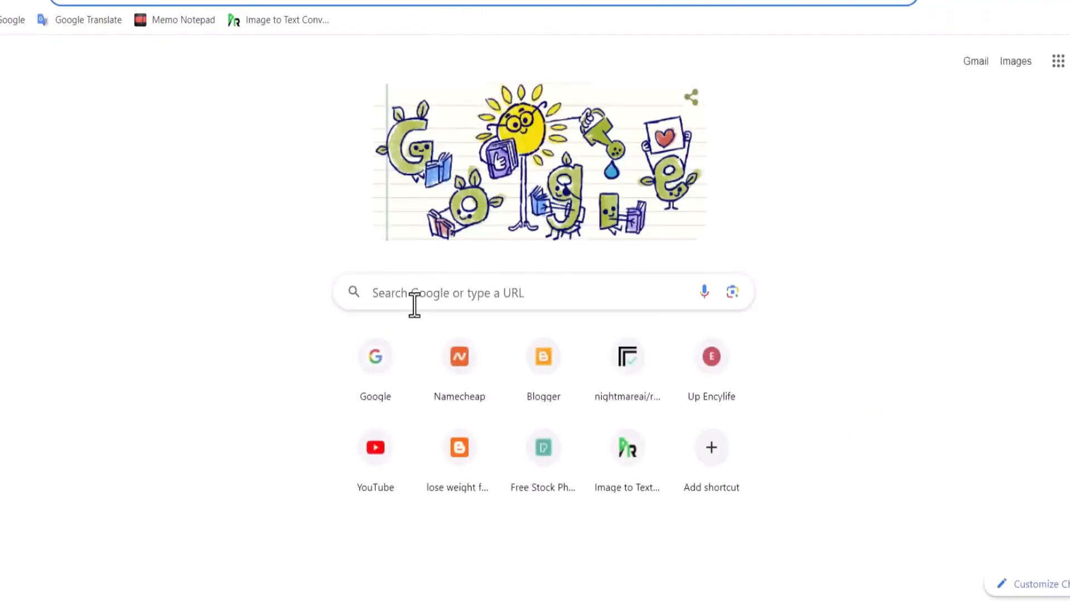
{"action": "left_click", "coordinate": [390, 370]}
{"action": "type", "text": "privacy policy generator"}
{"action": "key", "text": "Return"}
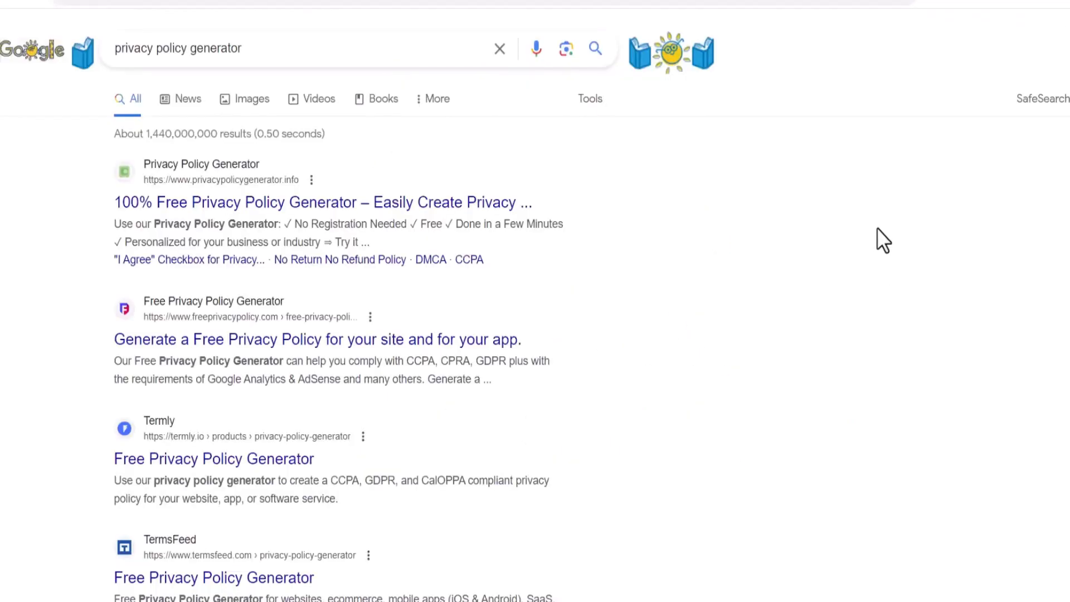
{"action": "left_click", "coordinate": [220, 203]}
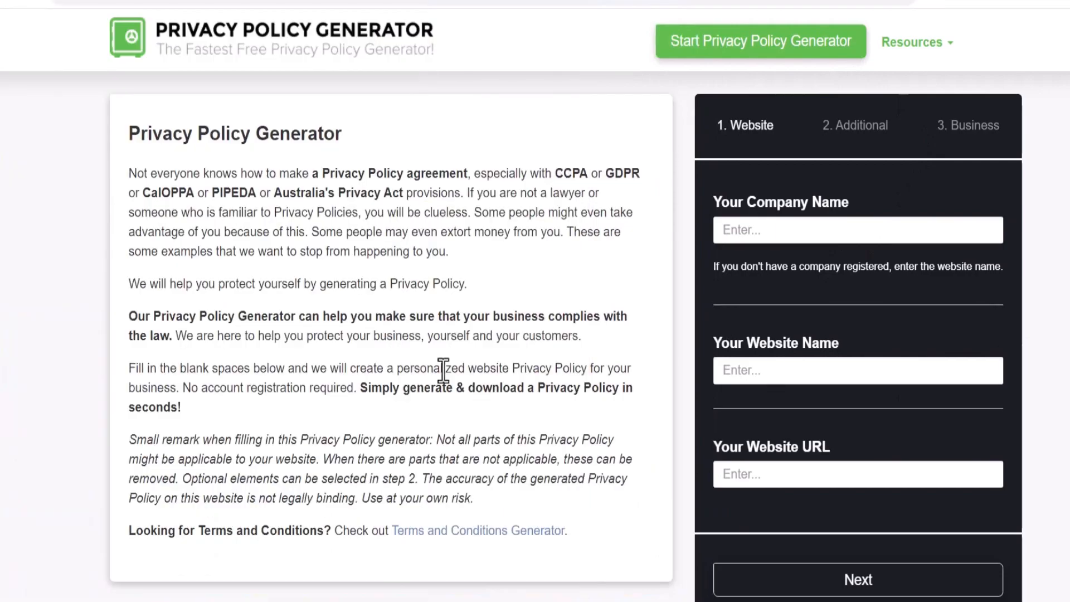
Zoom the privacy policy generator page out to 80% and focus the company name field
{"action": "key", "text": "ctrl+minus"}
{"action": "key", "text": "ctrl+minus"}
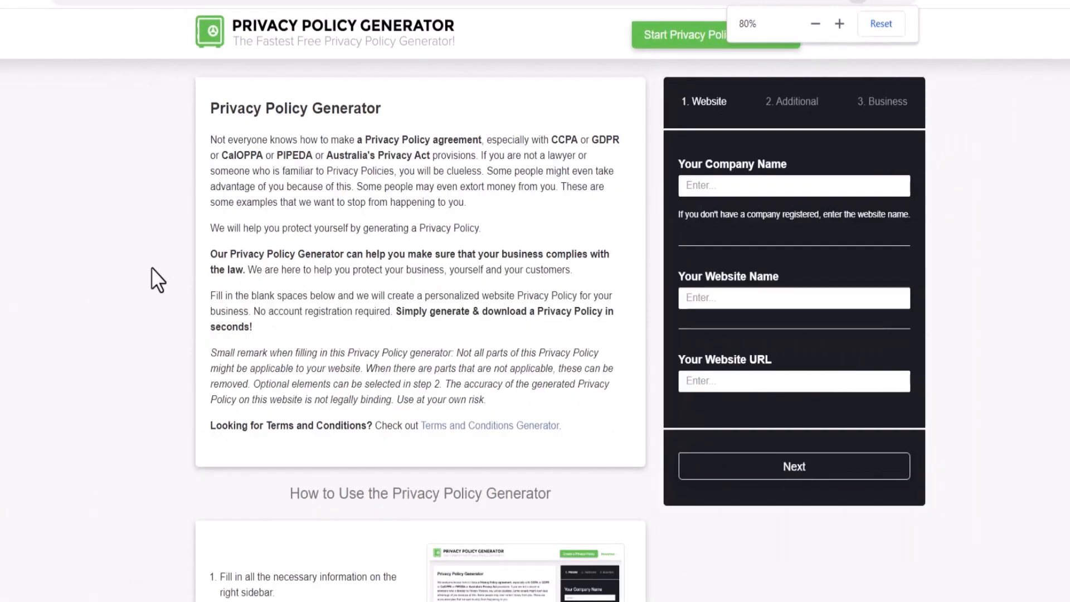
{"action": "left_click_drag", "start_coordinate": [676, 210], "coordinate": [650, 227]}
{"action": "left_click", "coordinate": [748, 183]}
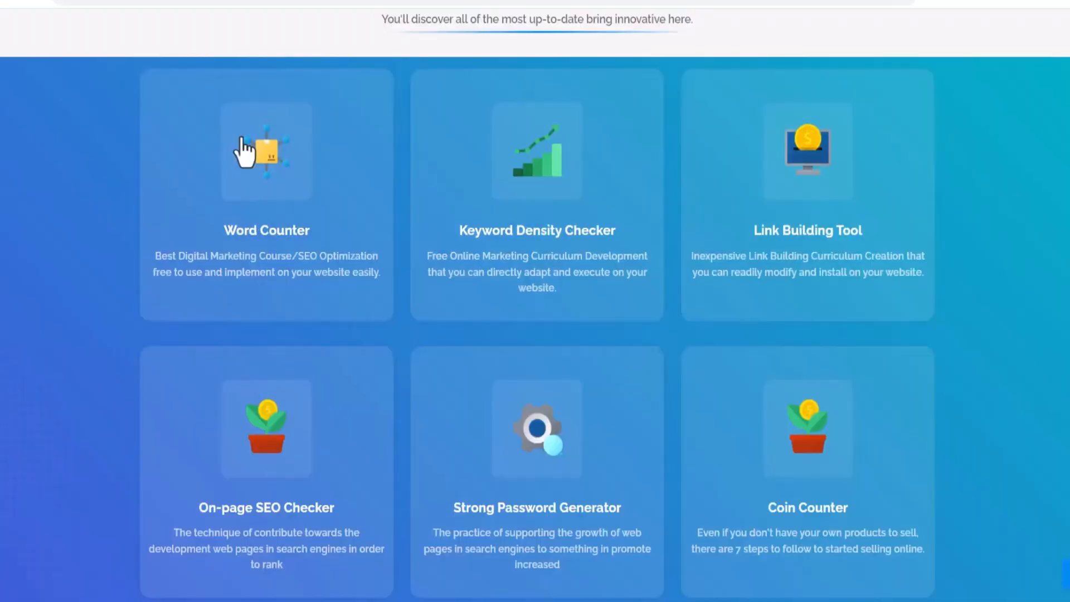
Copy the blog title Free Tools Online from the blog's header
{"action": "scroll", "coordinate": [535, 301], "scroll_direction": "up", "scroll_amount": 10}
{"action": "left_click_drag", "start_coordinate": [133, 31], "coordinate": [340, 53]}
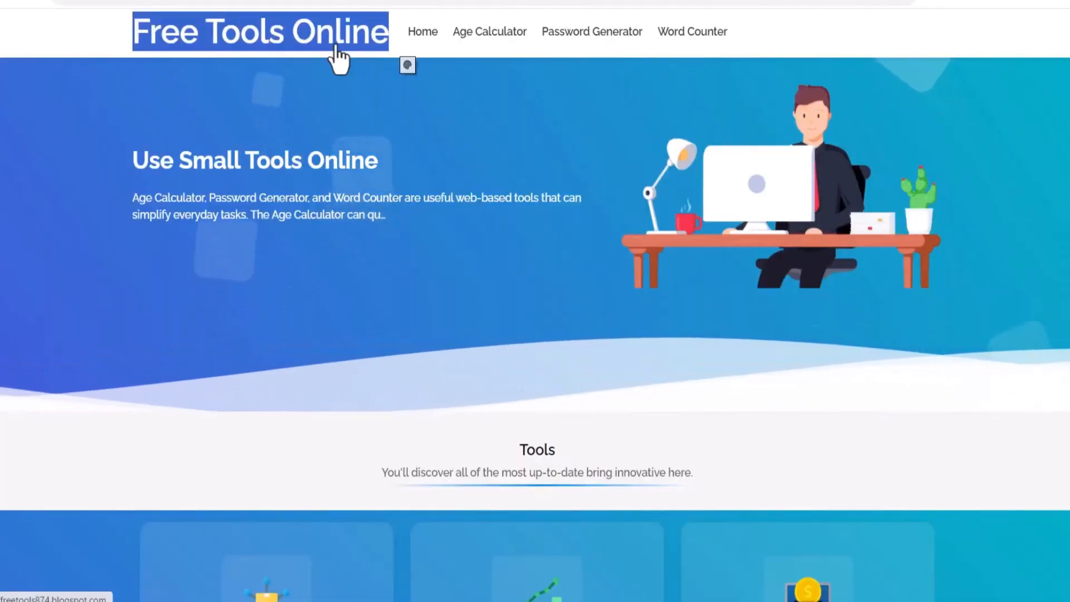
{"action": "right_click", "coordinate": [338, 47]}
{"action": "left_click", "coordinate": [380, 188]}
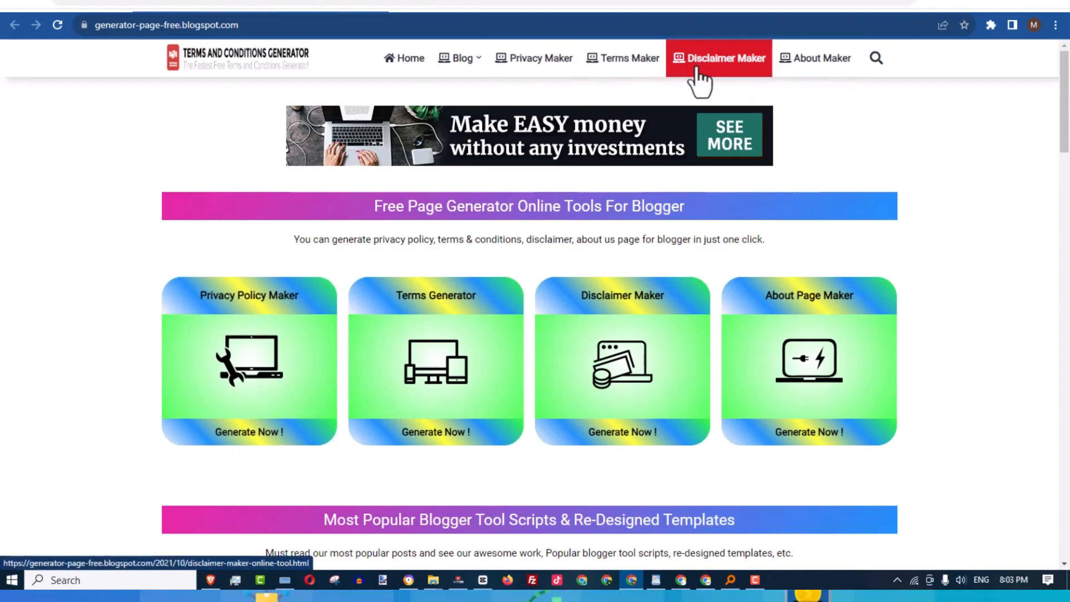
Open the Privacy Policy Maker tool and set the website URL to free-tool.blogspot.com
{"action": "left_click", "coordinate": [251, 438]}
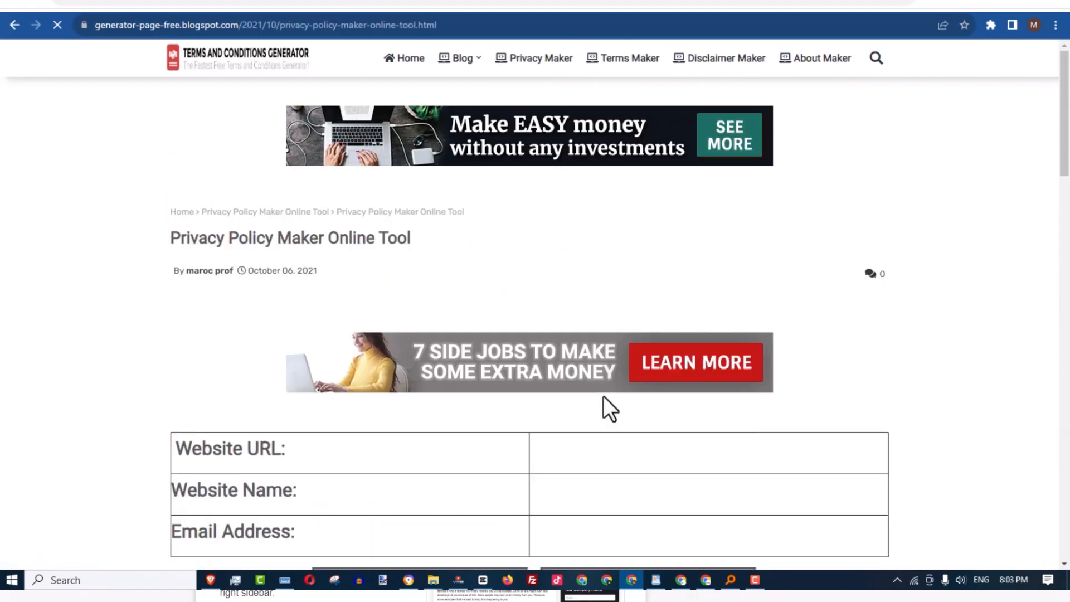
{"action": "scroll", "coordinate": [605, 413], "scroll_direction": "down", "scroll_amount": 3}
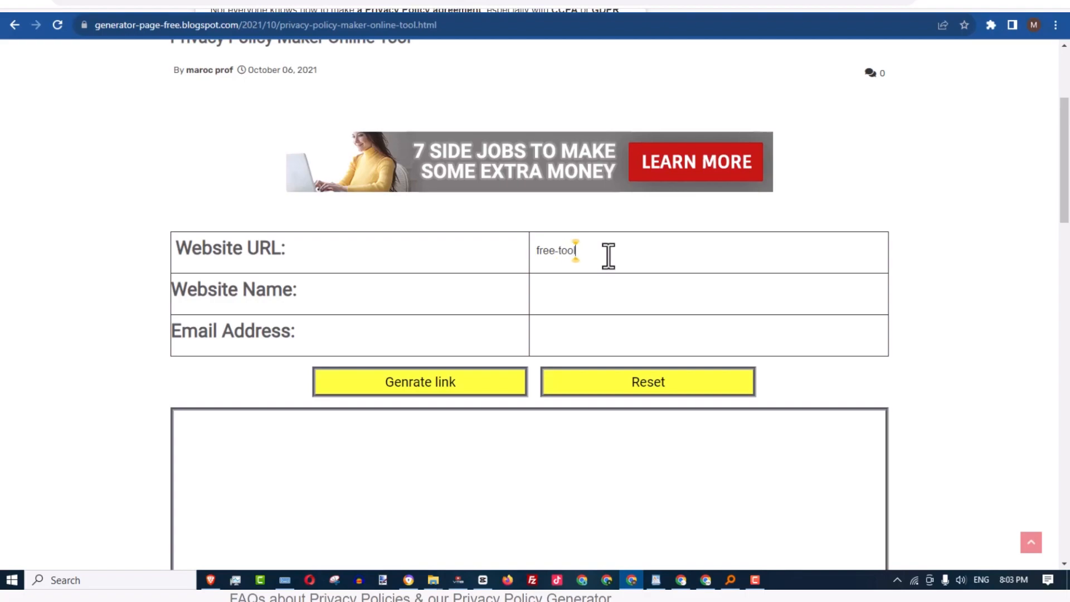
{"action": "type", "text": "blogspot"}
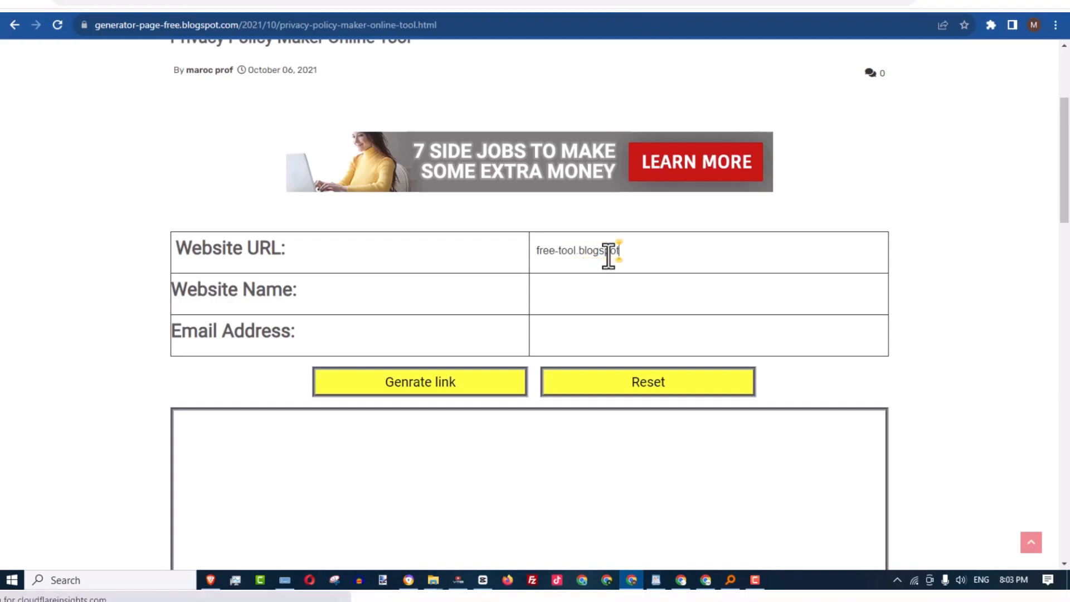
{"action": "type", "text": ".com"}
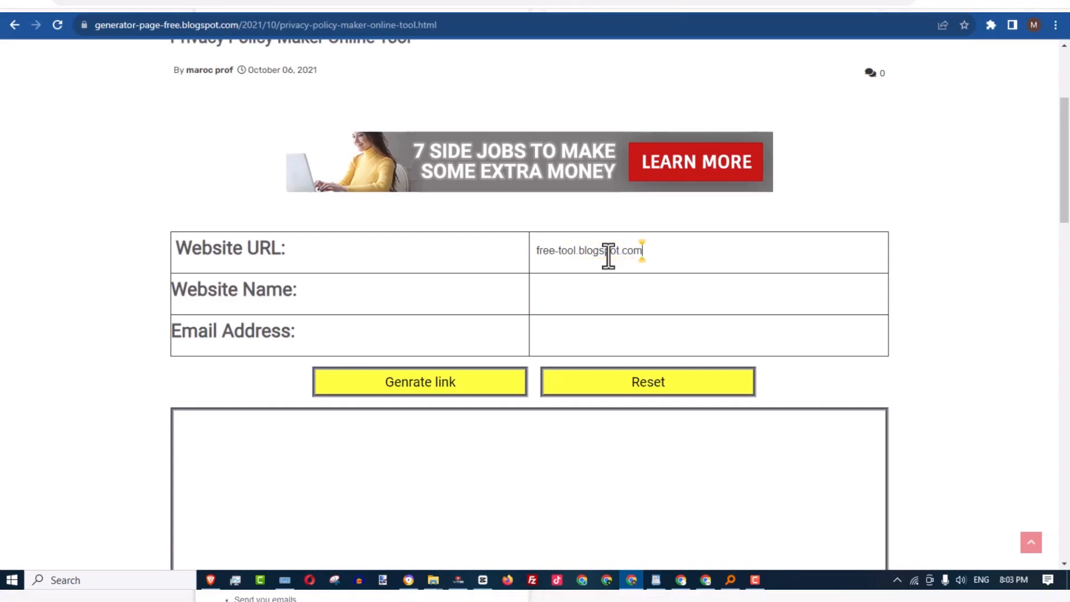
Copy free-tool from the URL and set it as the website name
{"action": "left_click_drag", "start_coordinate": [576, 248], "coordinate": [553, 248]}
{"action": "key", "text": "ctrl+c"}
{"action": "right_click", "coordinate": [554, 250]}
{"action": "left_click", "coordinate": [581, 294]}
{"action": "left_click", "coordinate": [580, 291]}
{"action": "right_click", "coordinate": [580, 292]}
{"action": "left_click", "coordinate": [605, 375]}
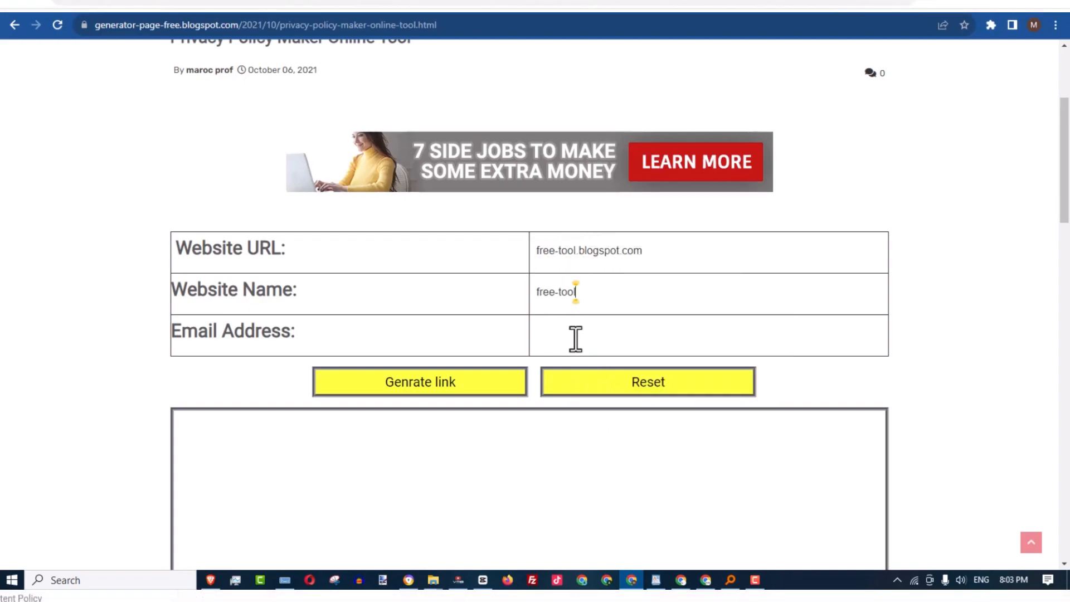
Fill in the email address field with the site's contact e-mail
{"action": "right_click", "coordinate": [593, 336]}
{"action": "left_click", "coordinate": [594, 396]}
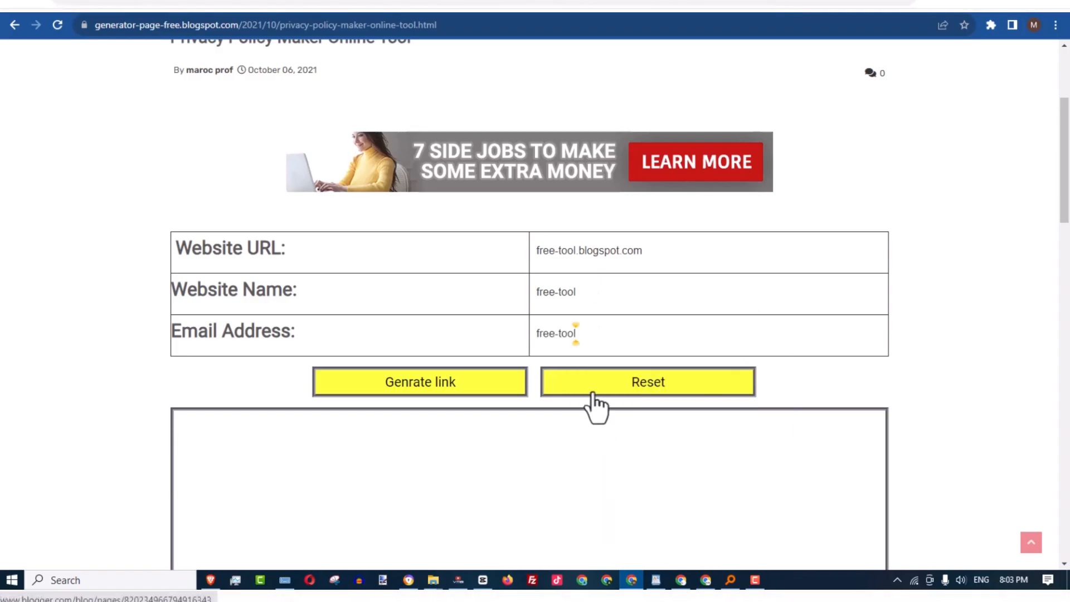
{"action": "type", "text": "@gmail.c"}
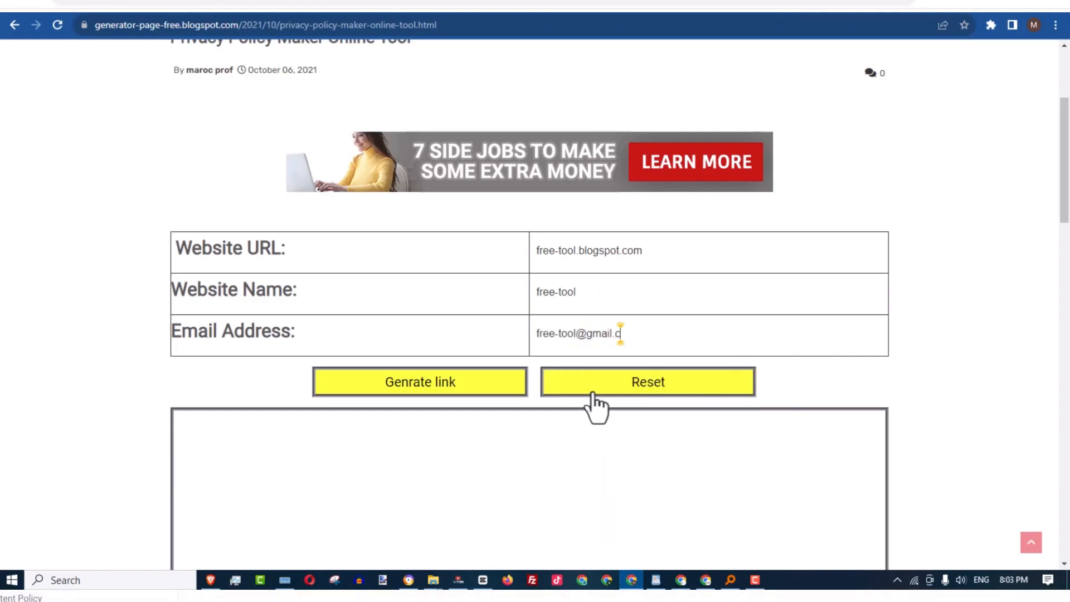
Generate the privacy policy code and select all of the generated text
{"action": "scroll", "coordinate": [493, 268], "scroll_direction": "down", "scroll_amount": 4}
{"action": "scroll", "coordinate": [461, 234], "scroll_direction": "up", "scroll_amount": 2}
{"action": "left_click", "coordinate": [479, 244]}
{"action": "left_click_drag", "start_coordinate": [182, 285], "coordinate": [682, 478]}
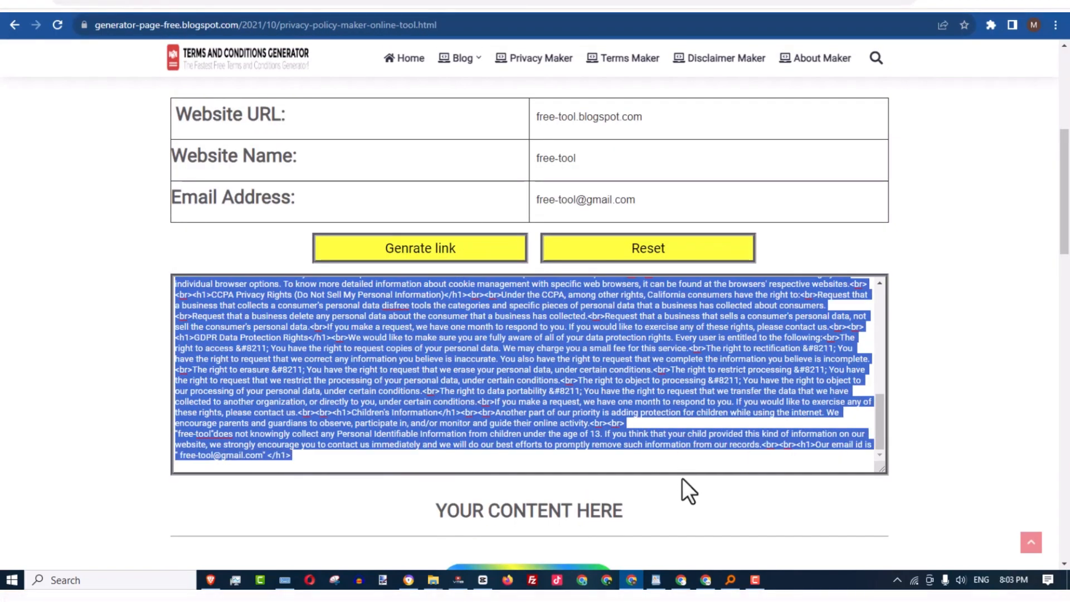
Browse the Disclaimer Maker and About Maker generator pages
{"action": "scroll", "coordinate": [624, 366], "scroll_direction": "up", "scroll_amount": 7}
{"action": "scroll", "coordinate": [997, 159], "scroll_direction": "up", "scroll_amount": 4}
{"action": "left_click", "coordinate": [540, 61]}
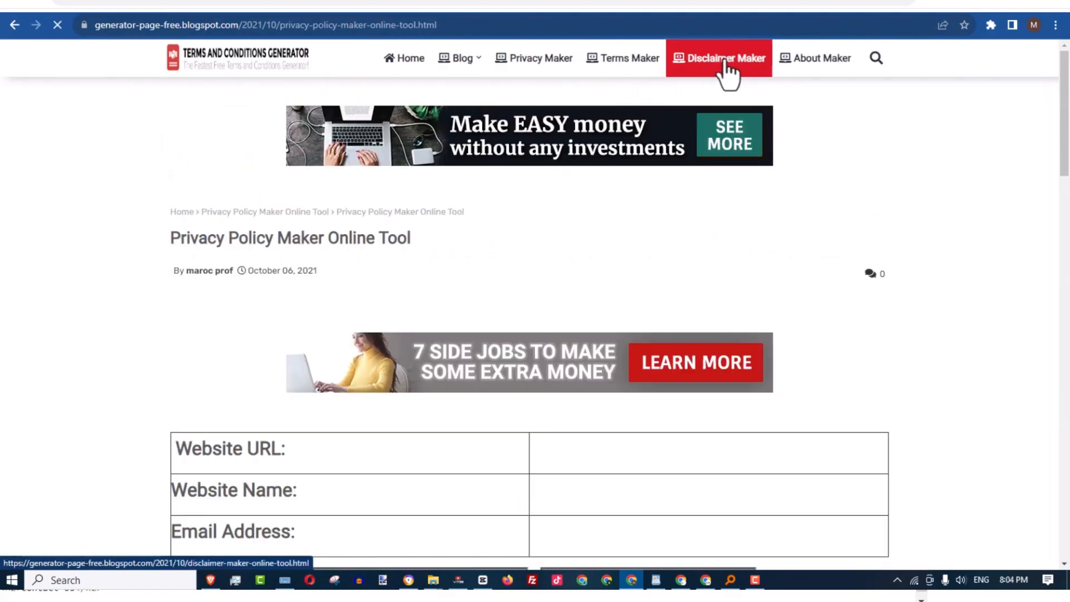
{"action": "left_click", "coordinate": [730, 67]}
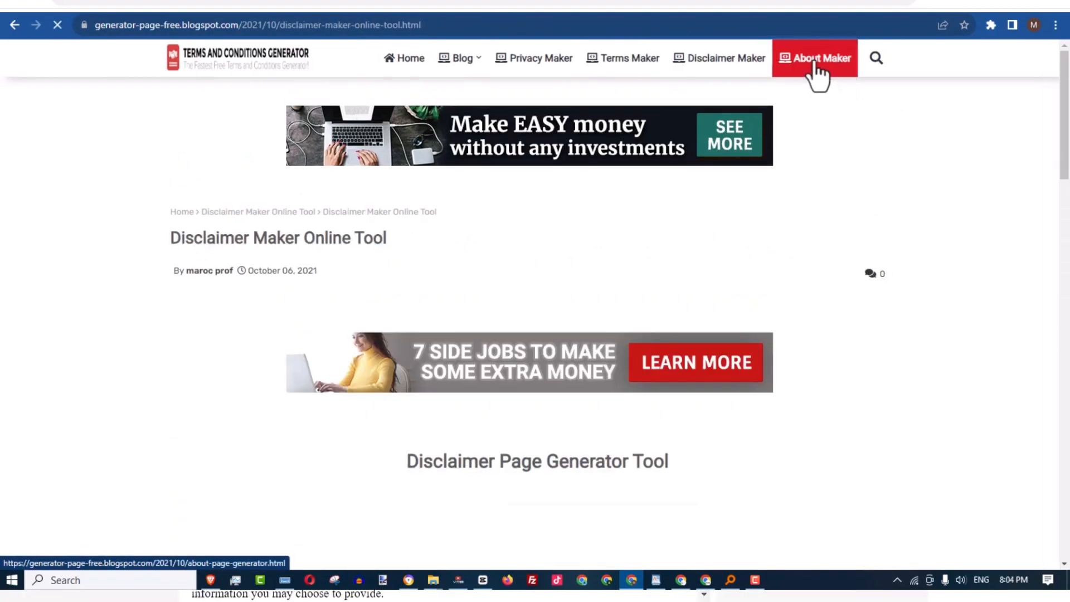
{"action": "left_click", "coordinate": [818, 64]}
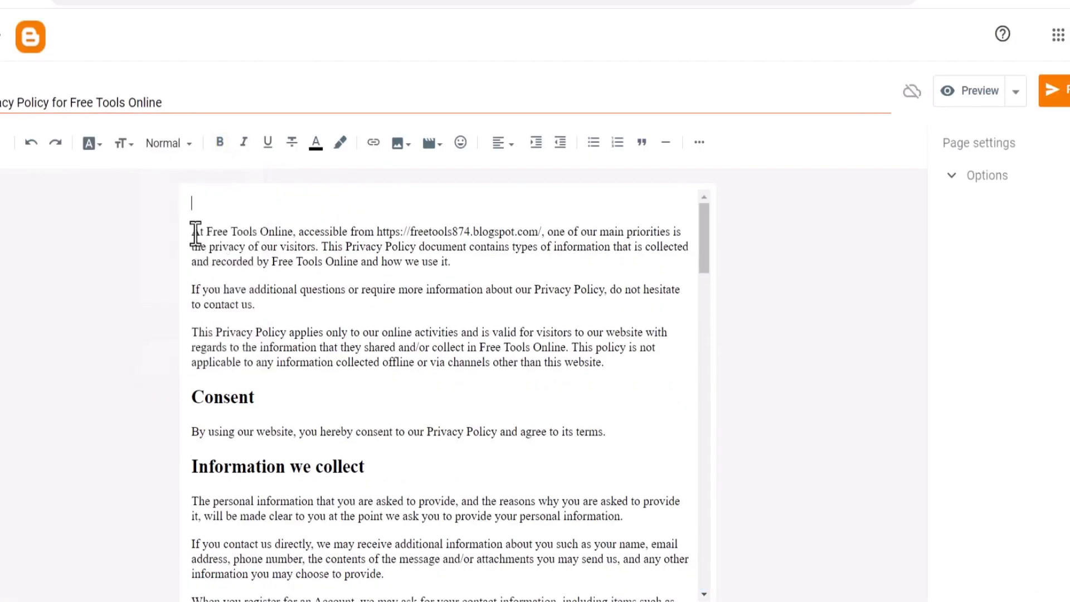
Review the title and text of the Privacy Policy for Free Tools Online page in the editor
{"action": "key", "text": "Delete"}
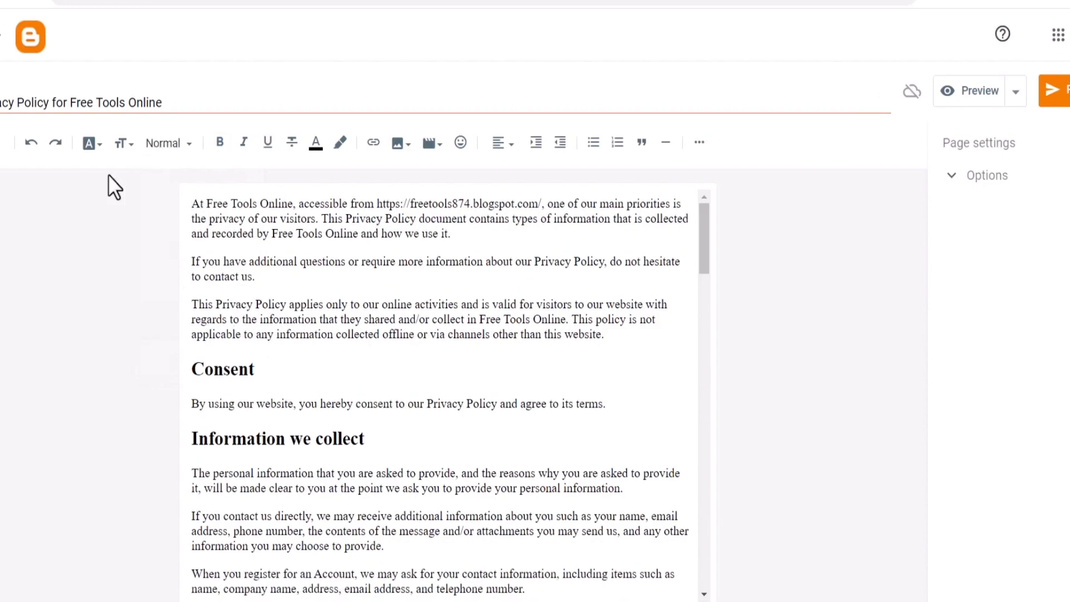
{"action": "left_click_drag", "start_coordinate": [176, 108], "coordinate": [56, 108]}
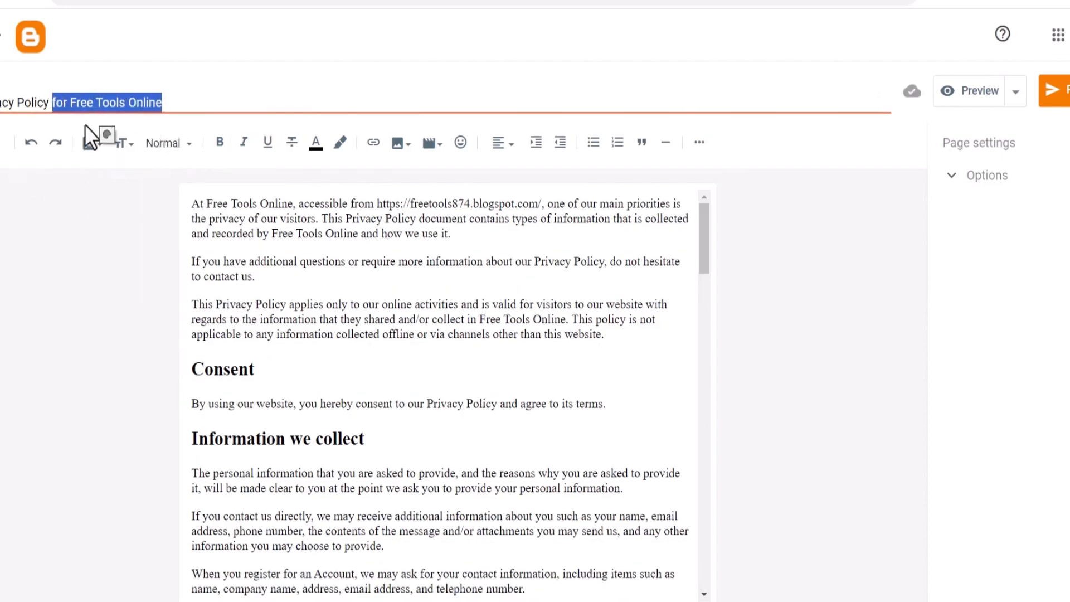
{"action": "scroll", "coordinate": [645, 297], "scroll_direction": "down", "scroll_amount": 15}
{"action": "scroll", "coordinate": [652, 394], "scroll_direction": "up", "scroll_amount": 5}
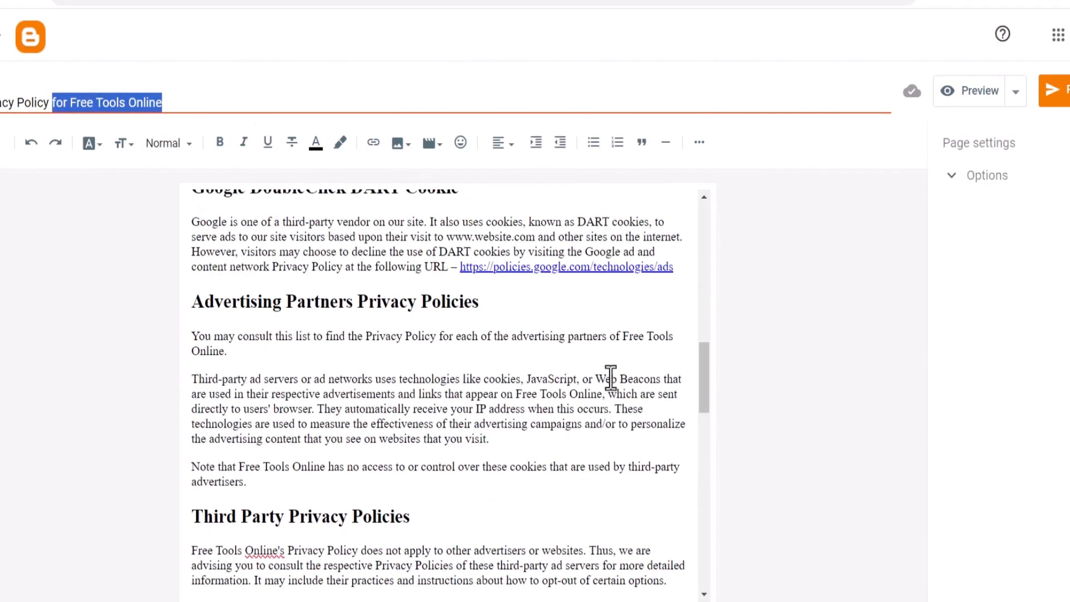
Remove the link from the Privacy Policy Generator text near the end of the policy
{"action": "left_click", "coordinate": [562, 271]}
{"action": "scroll", "coordinate": [552, 326], "scroll_direction": "down", "scroll_amount": 10}
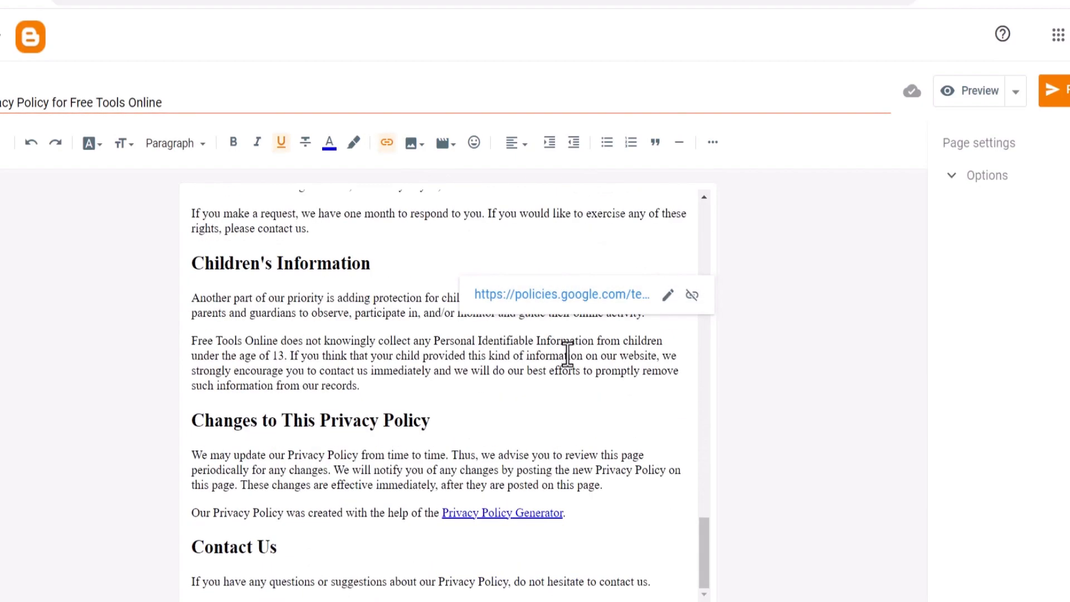
{"action": "left_click", "coordinate": [558, 514]}
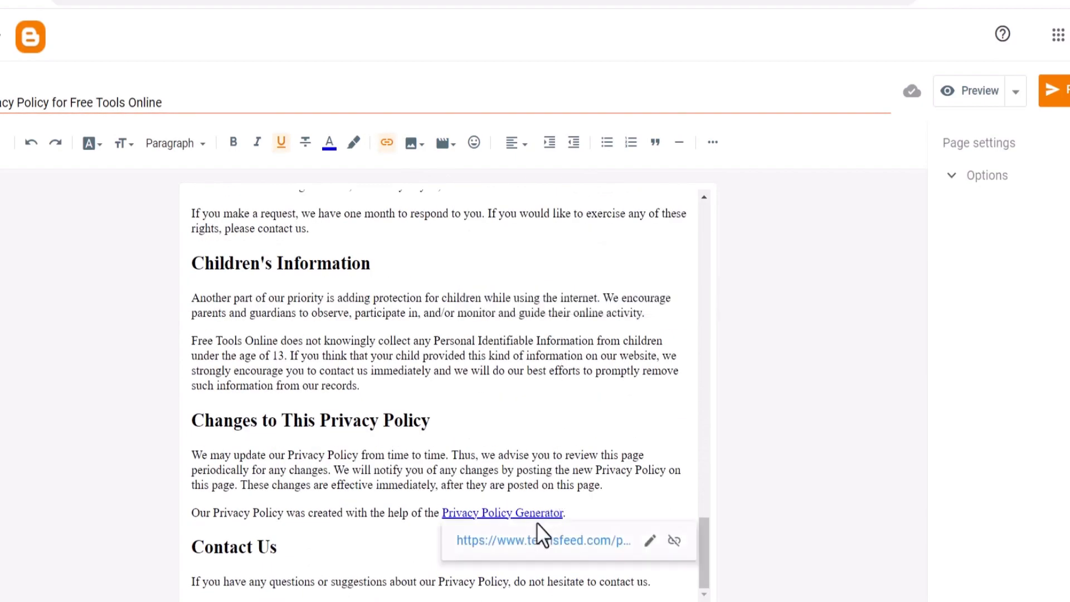
{"action": "left_click", "coordinate": [674, 541]}
{"action": "left_click_drag", "start_coordinate": [641, 579], "coordinate": [208, 467]}
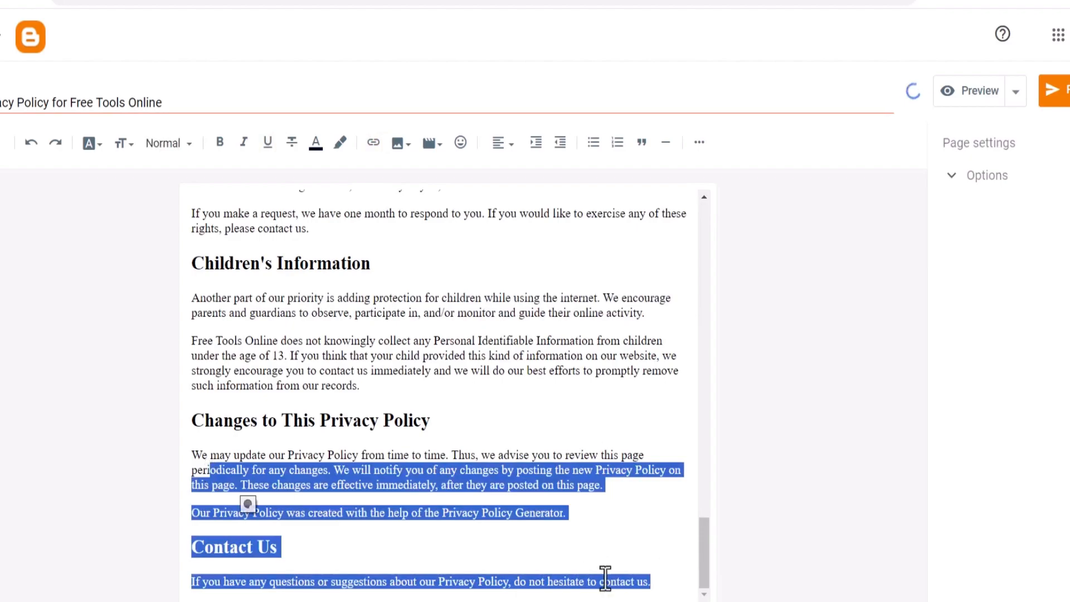
{"action": "left_click", "coordinate": [663, 581]}
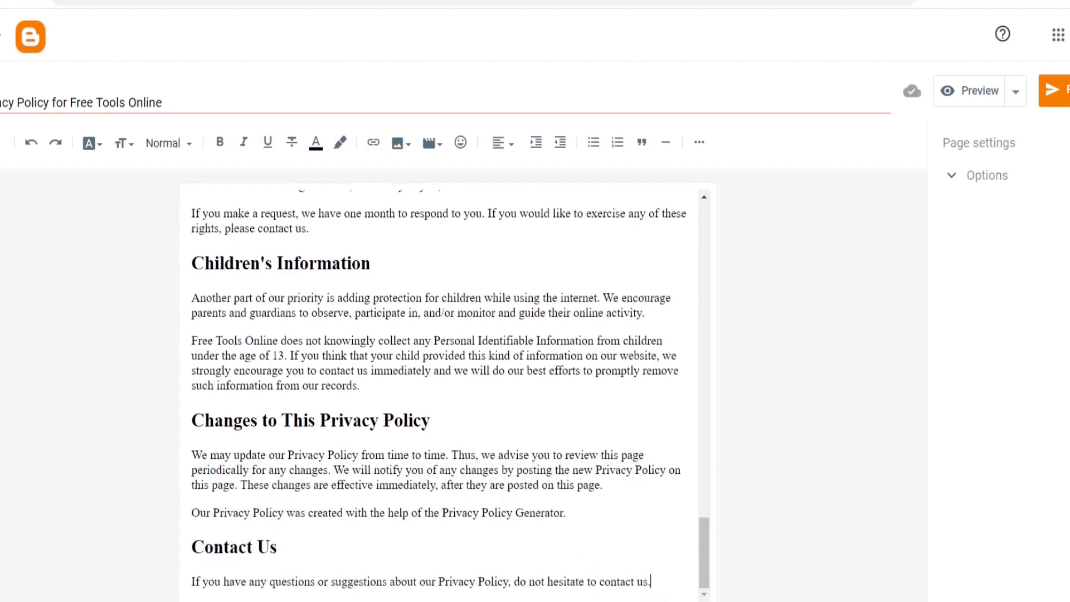
Publish the Privacy Policy page and open it on the live blog
{"action": "left_click", "coordinate": [1058, 100]}
{"action": "left_click", "coordinate": [618, 351]}
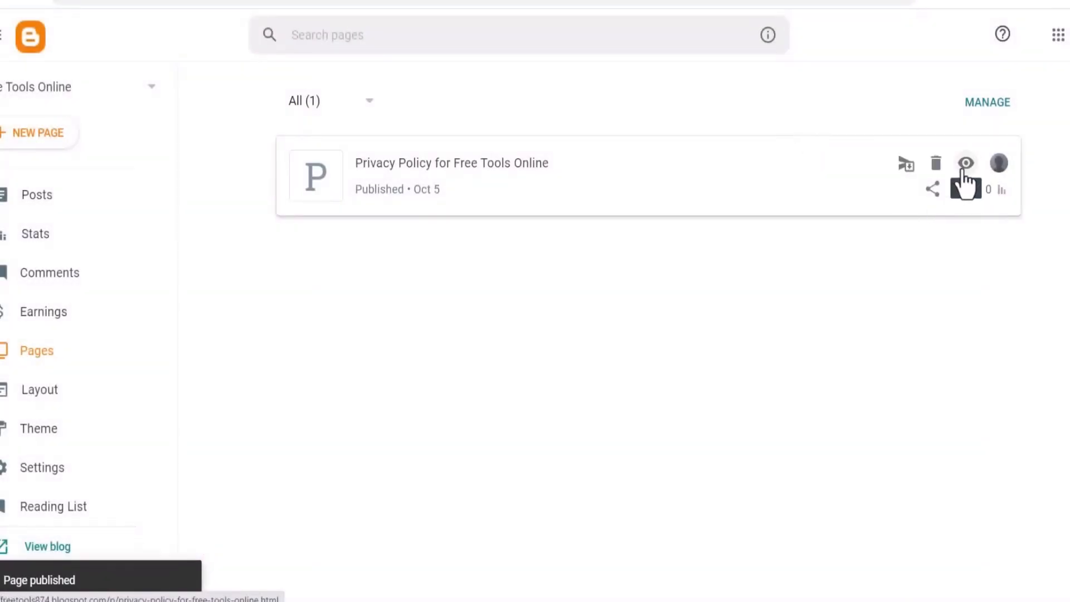
{"action": "right_click", "coordinate": [964, 177]}
{"action": "left_click", "coordinate": [931, 180]}
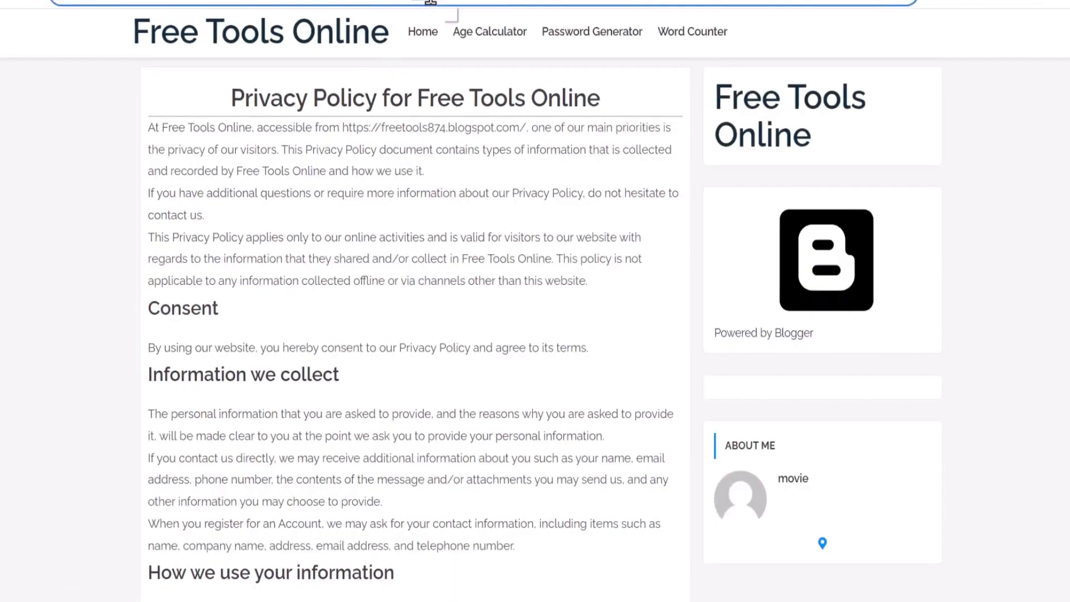
Copy the published Privacy Policy page's web address
{"action": "right_click", "coordinate": [430, 2]}
{"action": "left_click", "coordinate": [505, 94]}
{"action": "right_click", "coordinate": [436, 2]}
{"action": "left_click", "coordinate": [487, 91]}
Add a Privacy Policy item linking to the copied page address in the footer Link List gadget
{"action": "left_click", "coordinate": [212, 0]}
{"action": "left_click", "coordinate": [87, 411]}
{"action": "scroll", "coordinate": [507, 399], "scroll_direction": "down", "scroll_amount": 10}
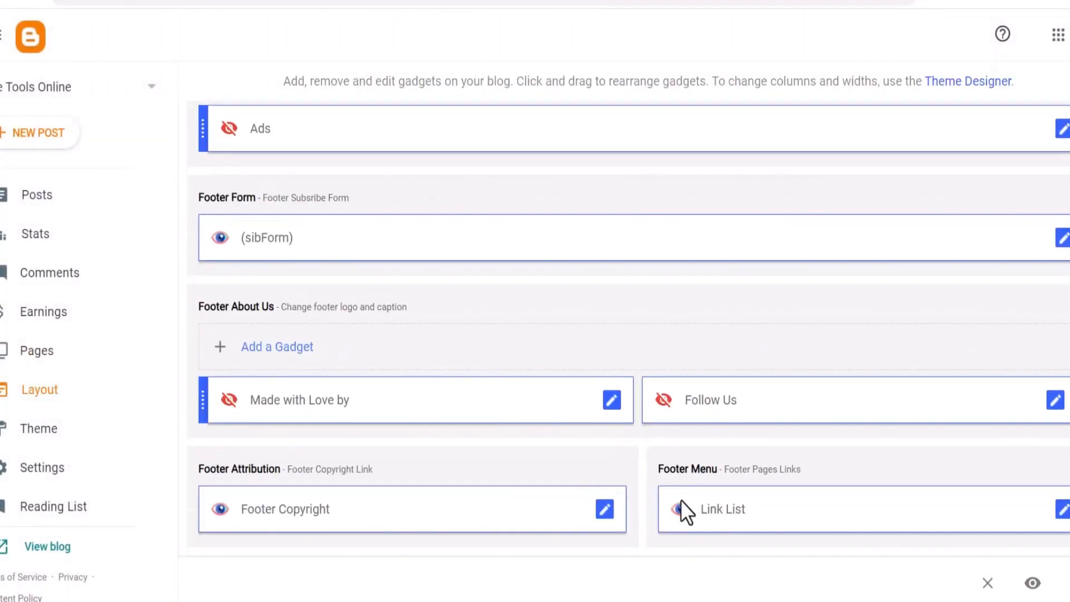
{"action": "left_click", "coordinate": [1062, 512]}
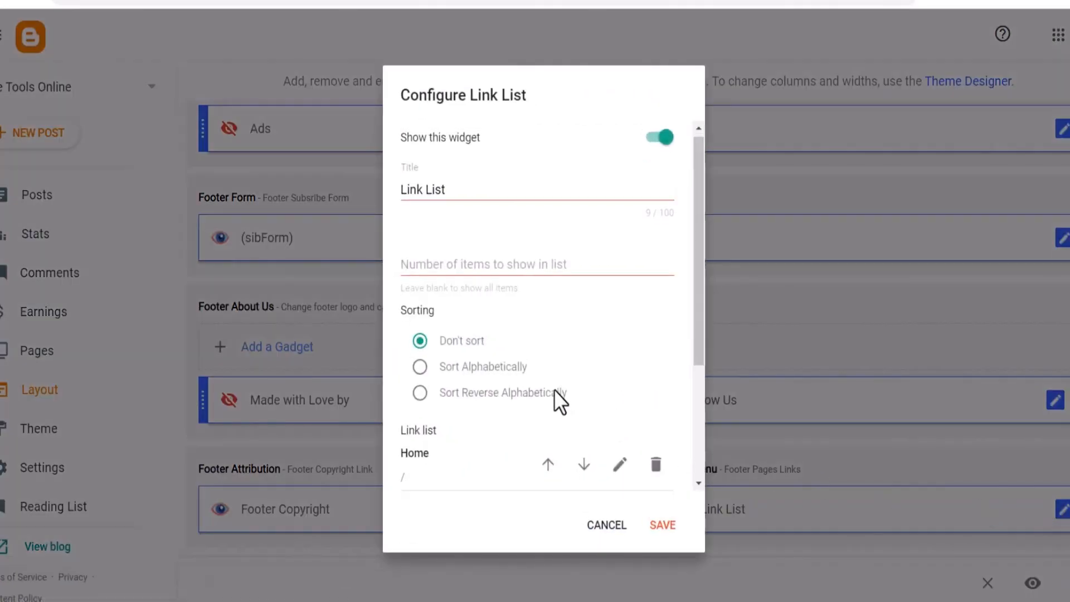
{"action": "scroll", "coordinate": [555, 389], "scroll_direction": "down", "scroll_amount": 4}
{"action": "left_click", "coordinate": [625, 438]}
{"action": "scroll", "coordinate": [540, 445], "scroll_direction": "down", "scroll_amount": 5}
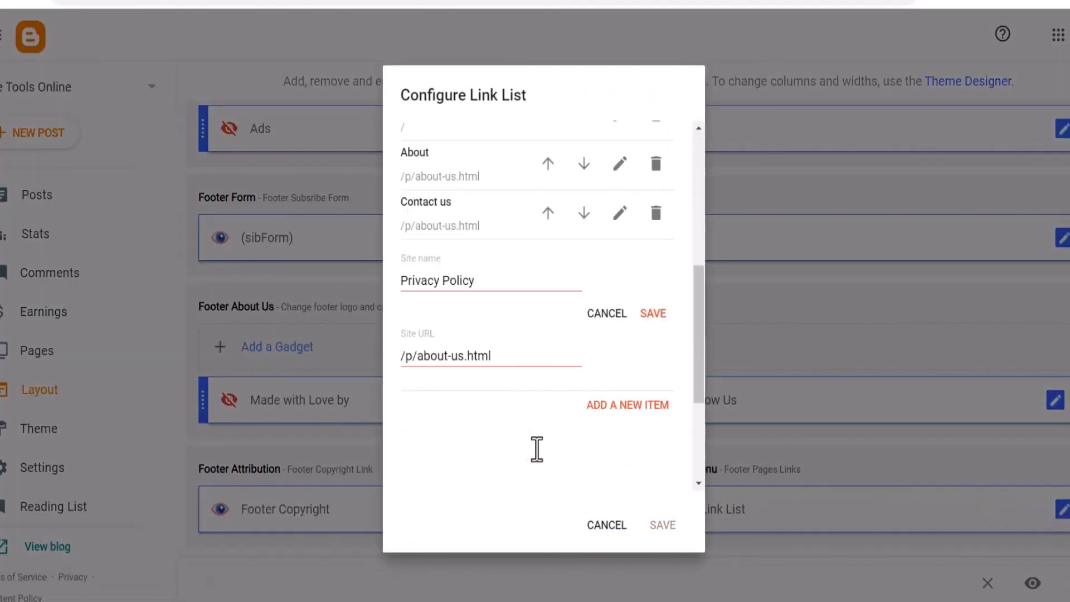
{"action": "left_click_drag", "start_coordinate": [516, 250], "coordinate": [336, 256]}
{"action": "key", "text": "BackSpace"}
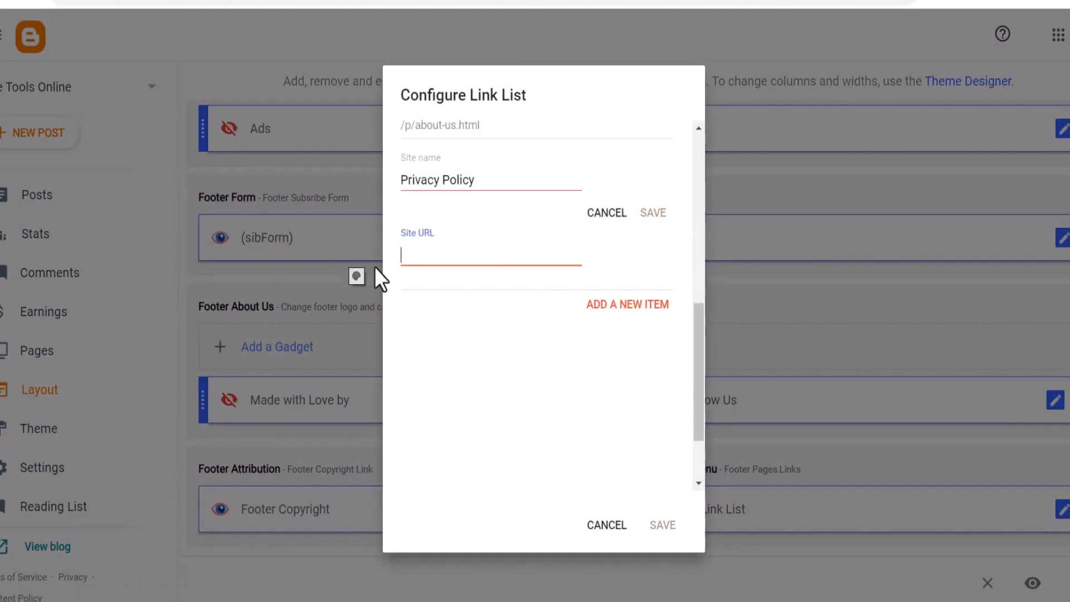
{"action": "key", "text": "ctrl+v"}
{"action": "left_click", "coordinate": [653, 212]}
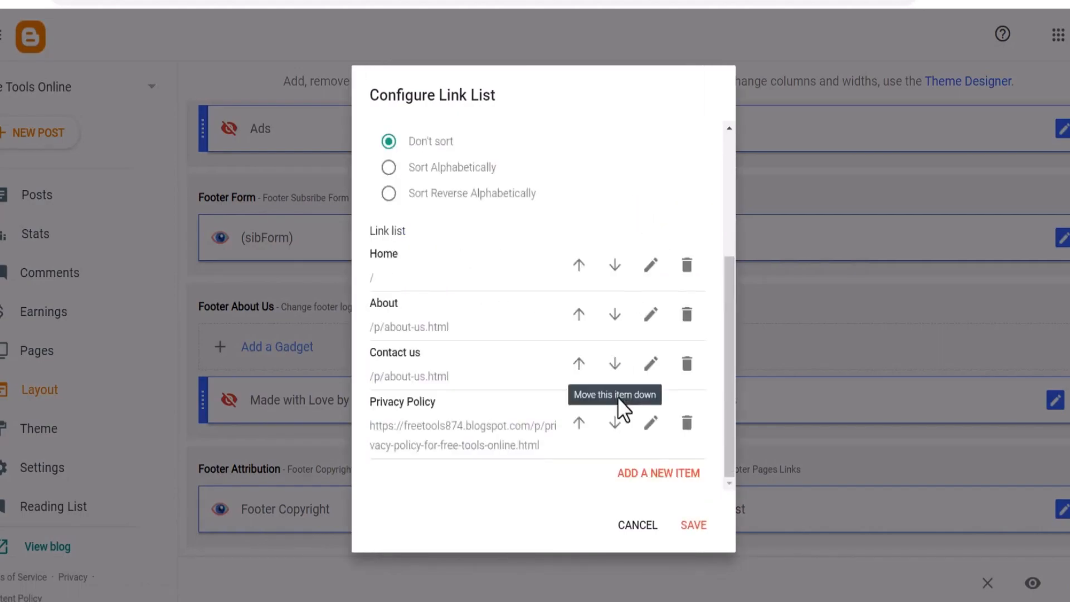
{"action": "left_click", "coordinate": [693, 525]}
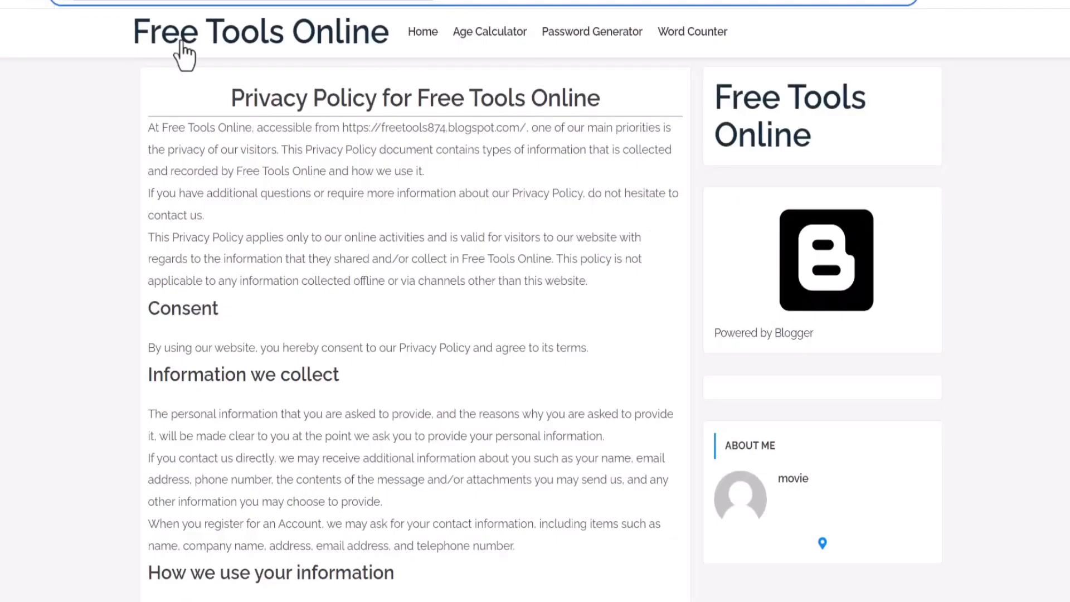
Test the Privacy Policy link in the live blog's footer menu
{"action": "left_click", "coordinate": [214, 53]}
{"action": "scroll", "coordinate": [717, 537], "scroll_direction": "down", "scroll_amount": 15}
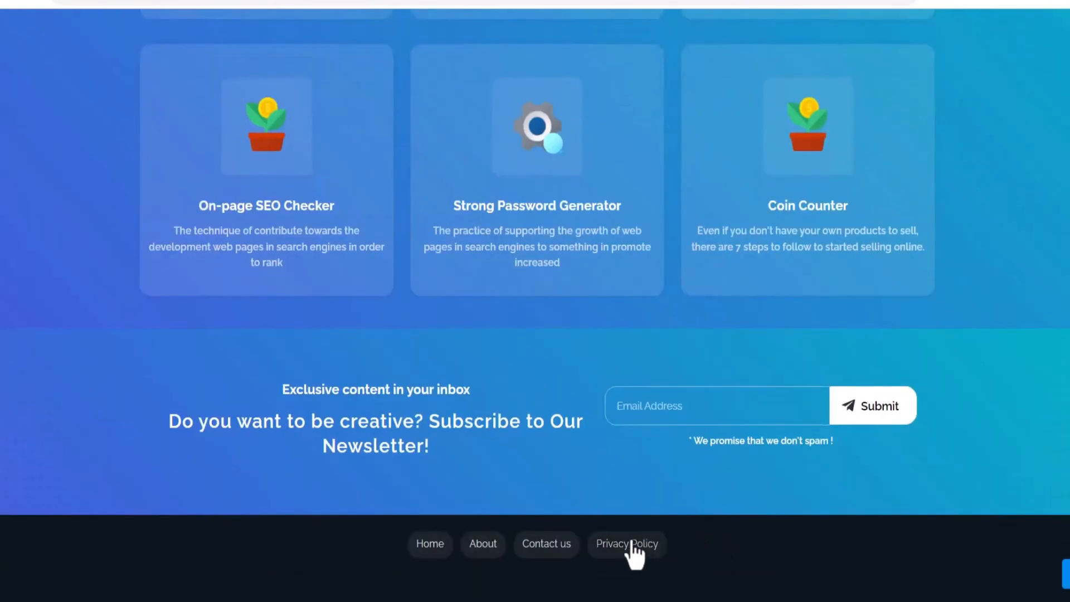
{"action": "left_click", "coordinate": [656, 543]}
{"action": "scroll", "coordinate": [626, 556], "scroll_direction": "down", "scroll_amount": 10}
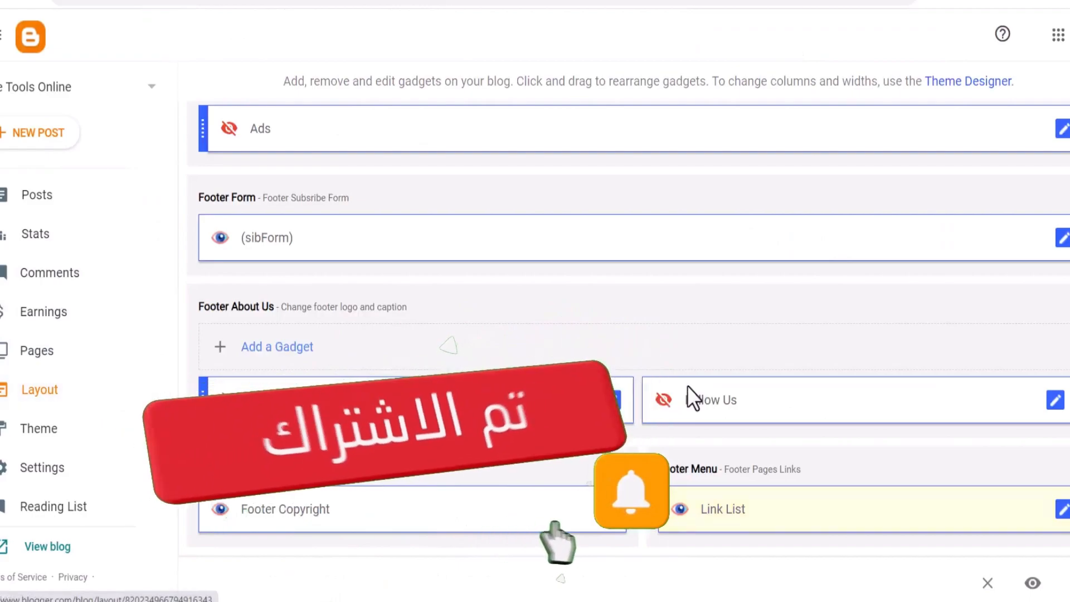
Hide the Free Tools Online header gadget in the right sidebar
{"action": "scroll", "coordinate": [808, 306], "scroll_direction": "up", "scroll_amount": 10}
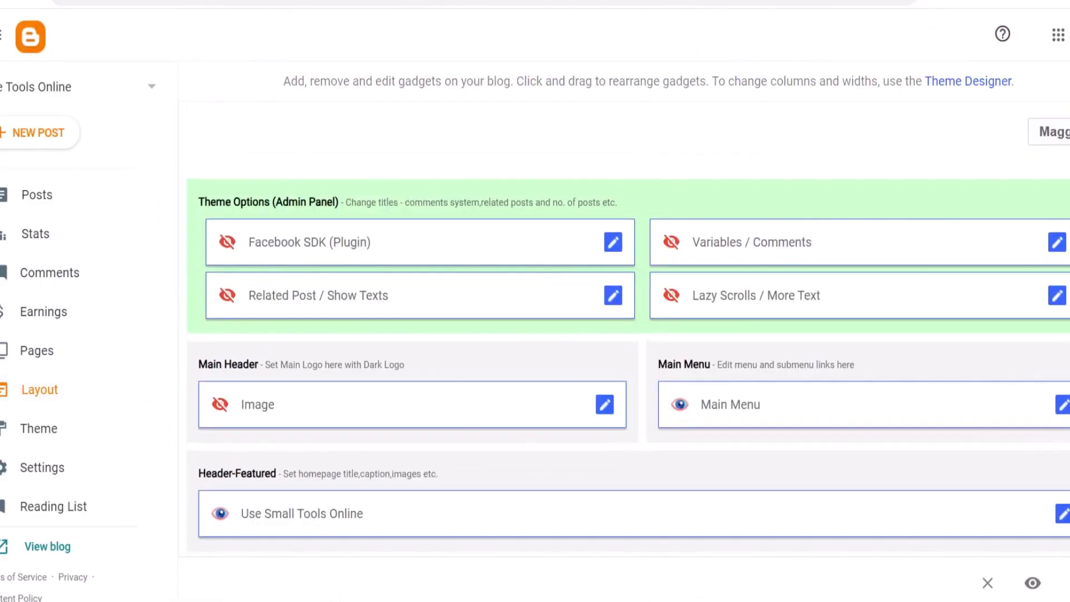
{"action": "scroll", "coordinate": [595, 418], "scroll_direction": "down", "scroll_amount": 5}
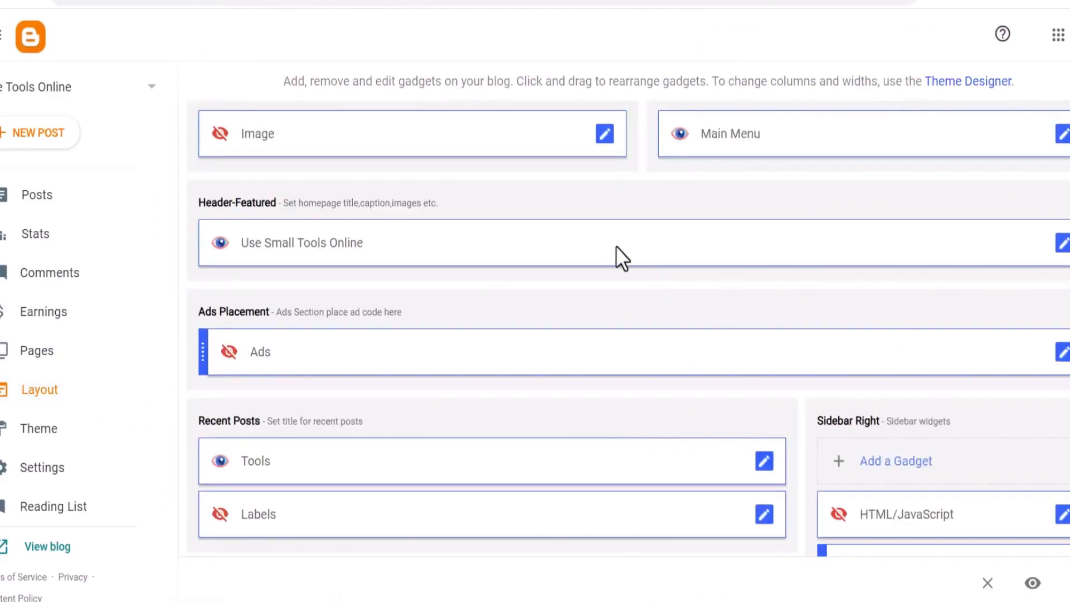
{"action": "scroll", "coordinate": [934, 379], "scroll_direction": "down", "scroll_amount": 10}
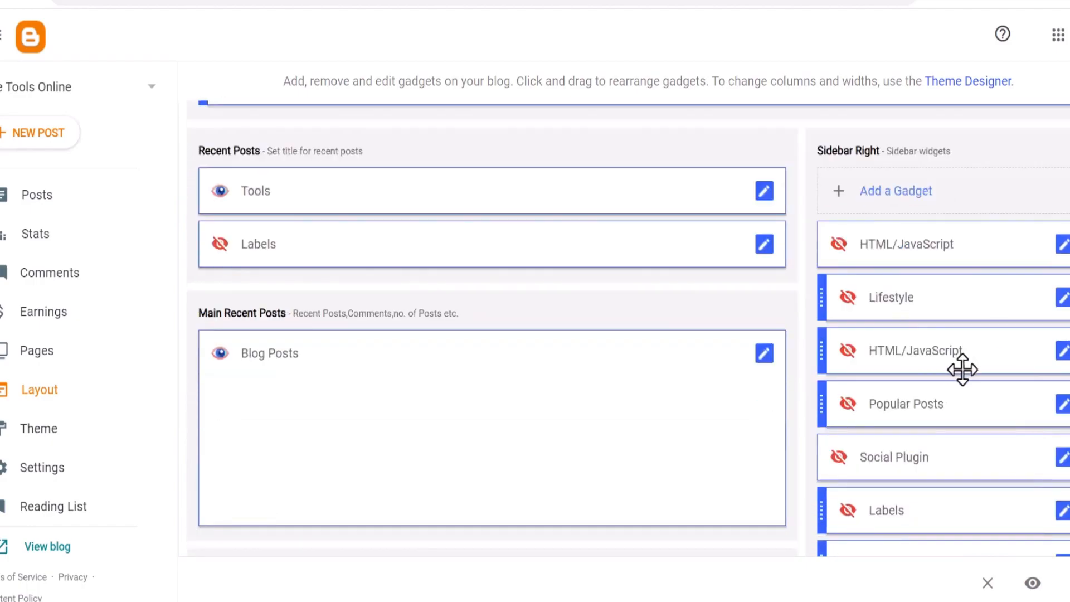
{"action": "left_click", "coordinate": [1063, 349]}
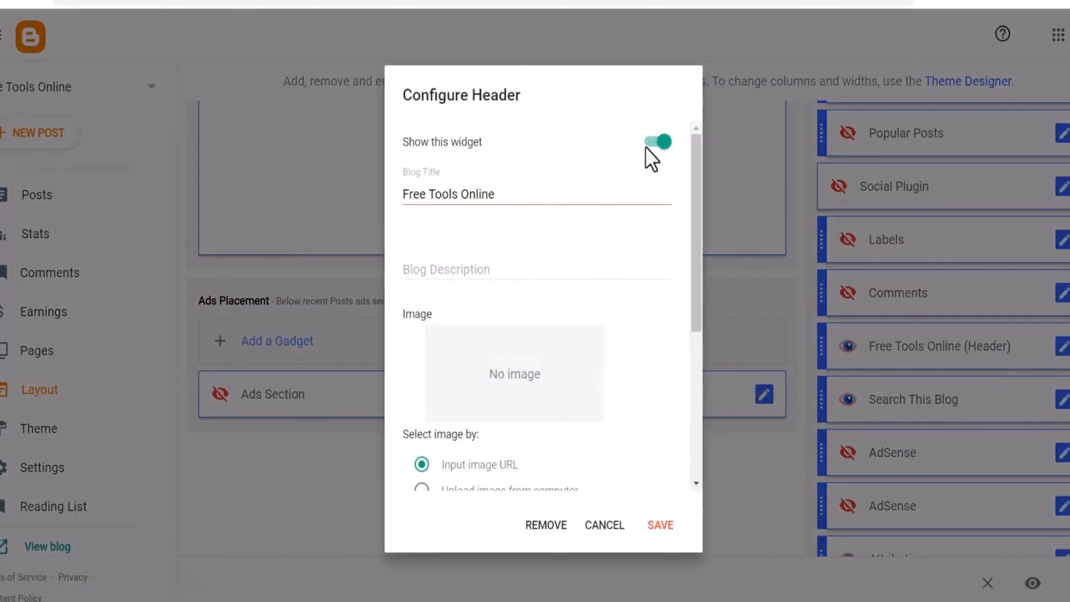
{"action": "left_click", "coordinate": [662, 526]}
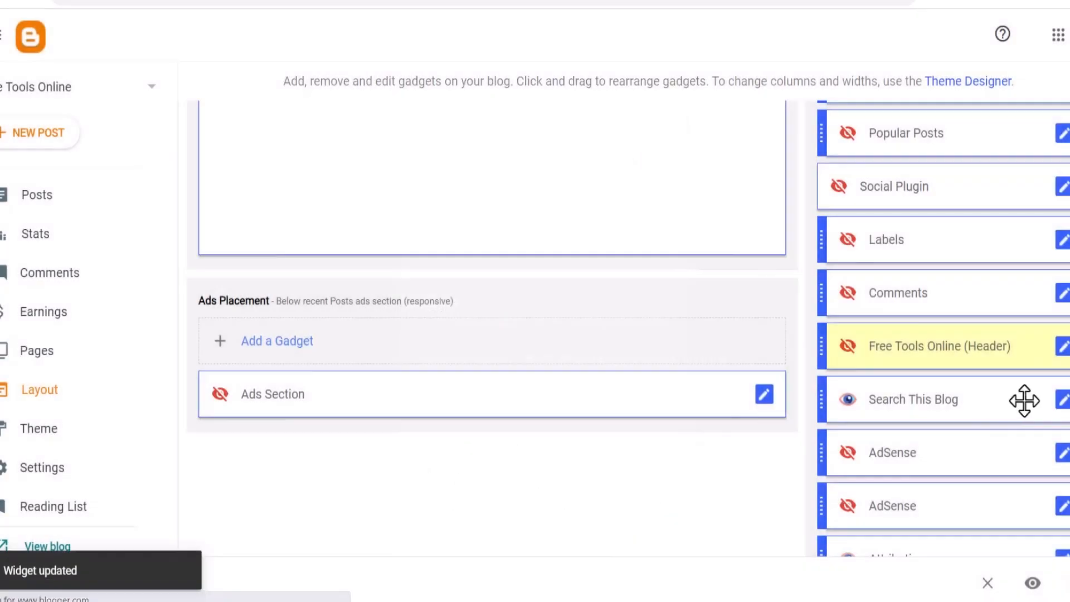
Hide the Search This Blog and Blog Archive gadgets in the right sidebar
{"action": "left_click", "coordinate": [1063, 399]}
{"action": "left_click", "coordinate": [661, 273]}
{"action": "left_click", "coordinate": [654, 383]}
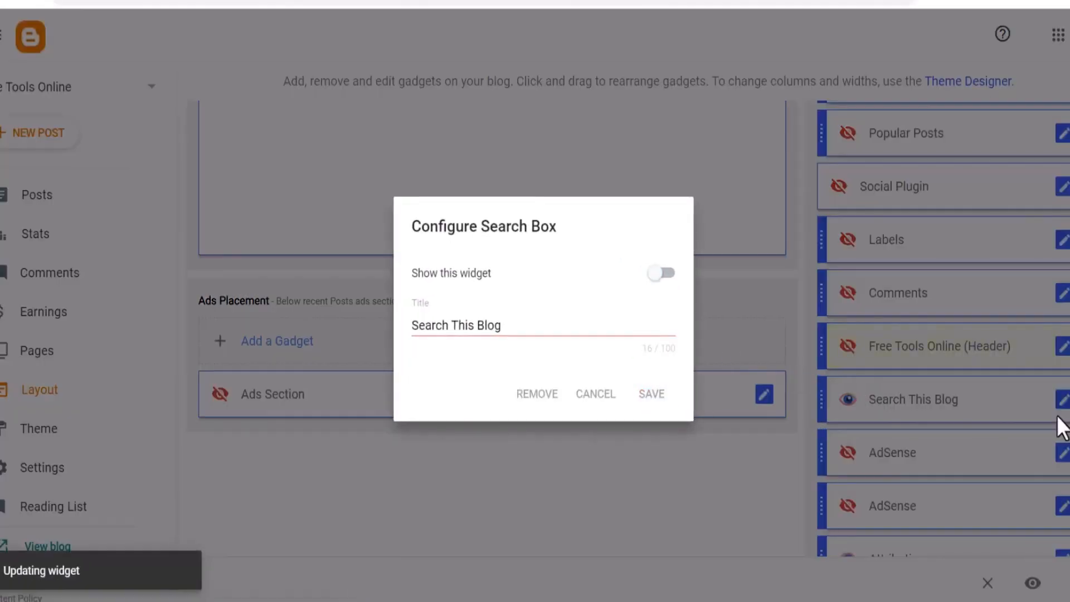
{"action": "scroll", "coordinate": [1040, 410], "scroll_direction": "down", "scroll_amount": 5}
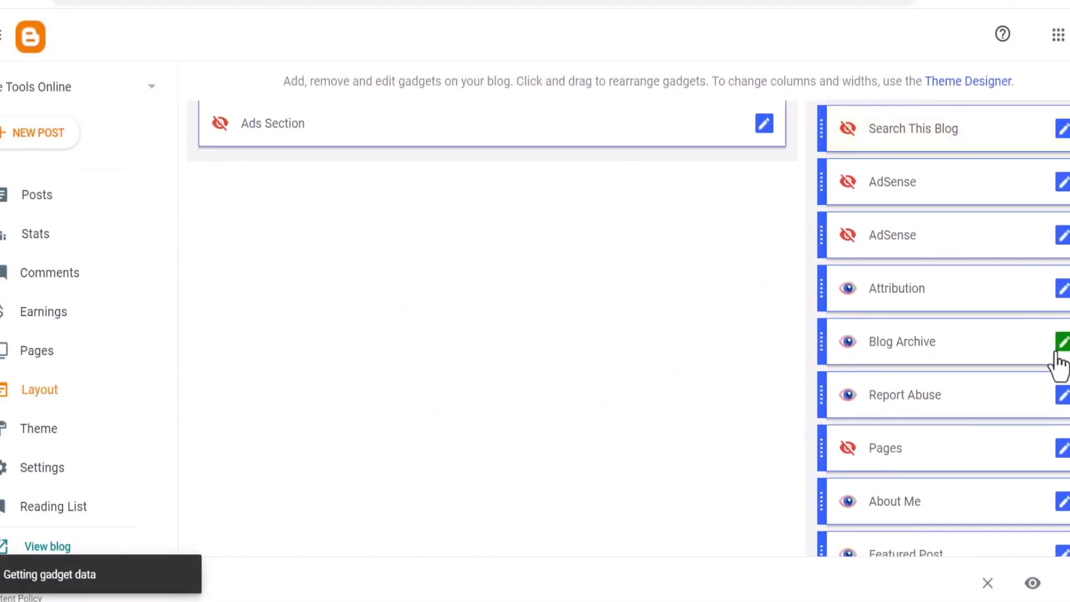
{"action": "left_click", "coordinate": [1062, 347]}
{"action": "left_click", "coordinate": [663, 527]}
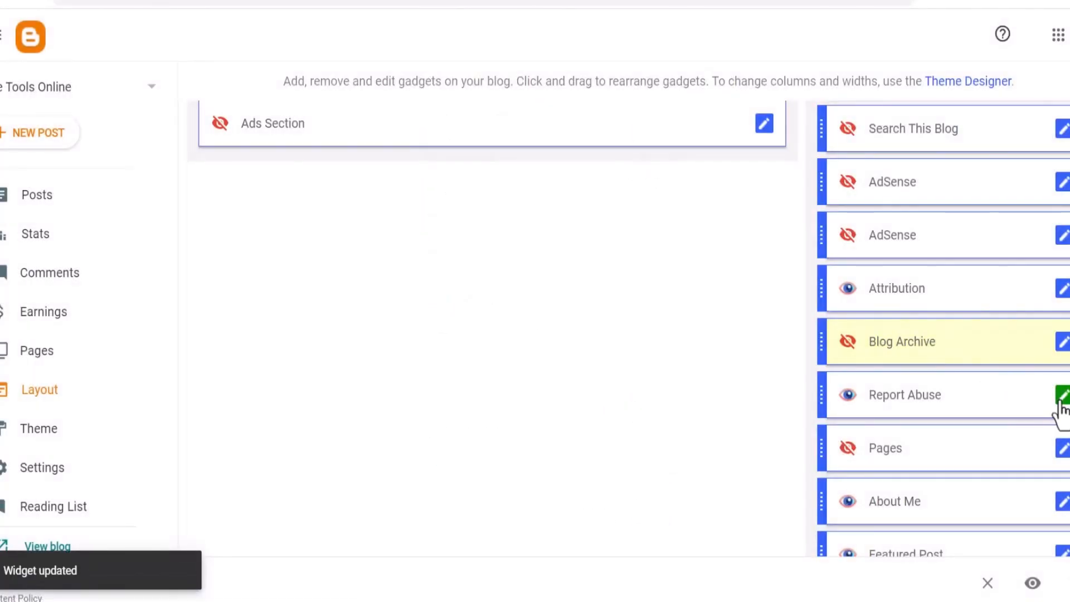
Save the Report Abuse gadget's settings and remove the Attribution gadget from the sidebar
{"action": "left_click", "coordinate": [1061, 397]}
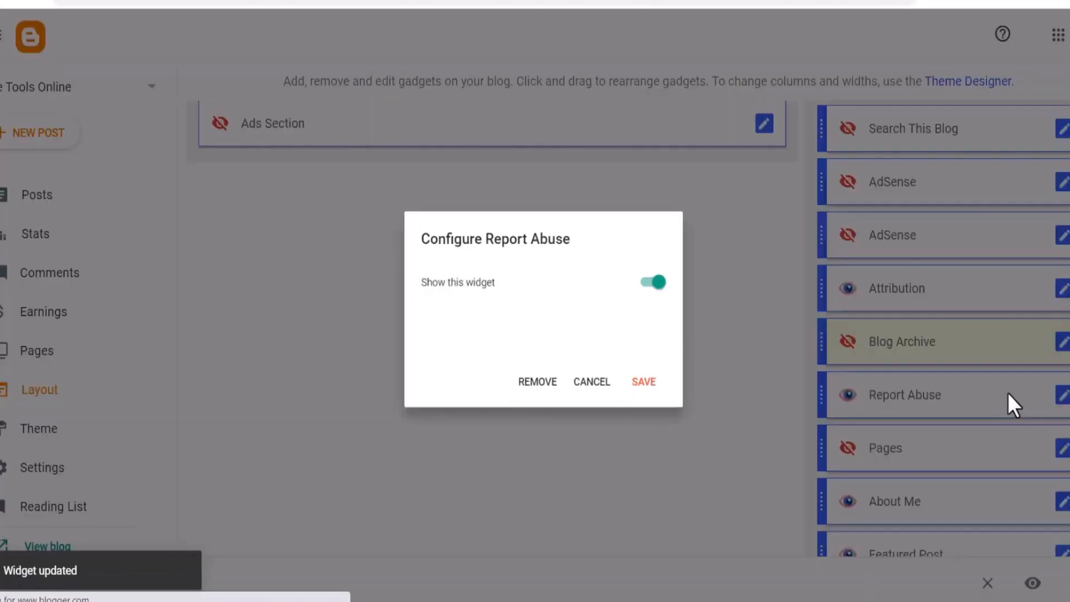
{"action": "left_click", "coordinate": [661, 389]}
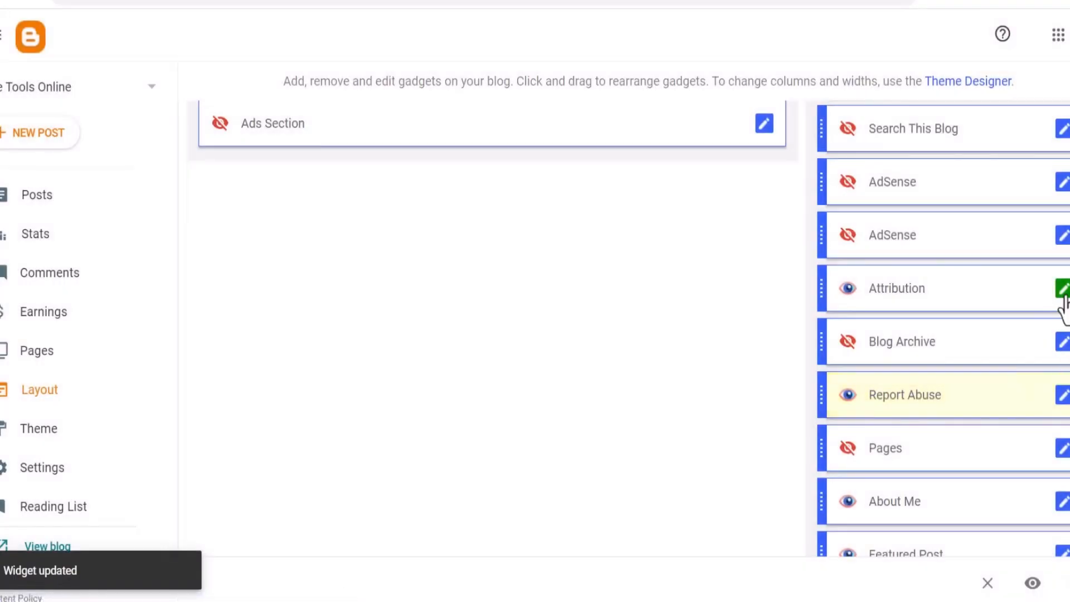
{"action": "left_click", "coordinate": [1063, 289]}
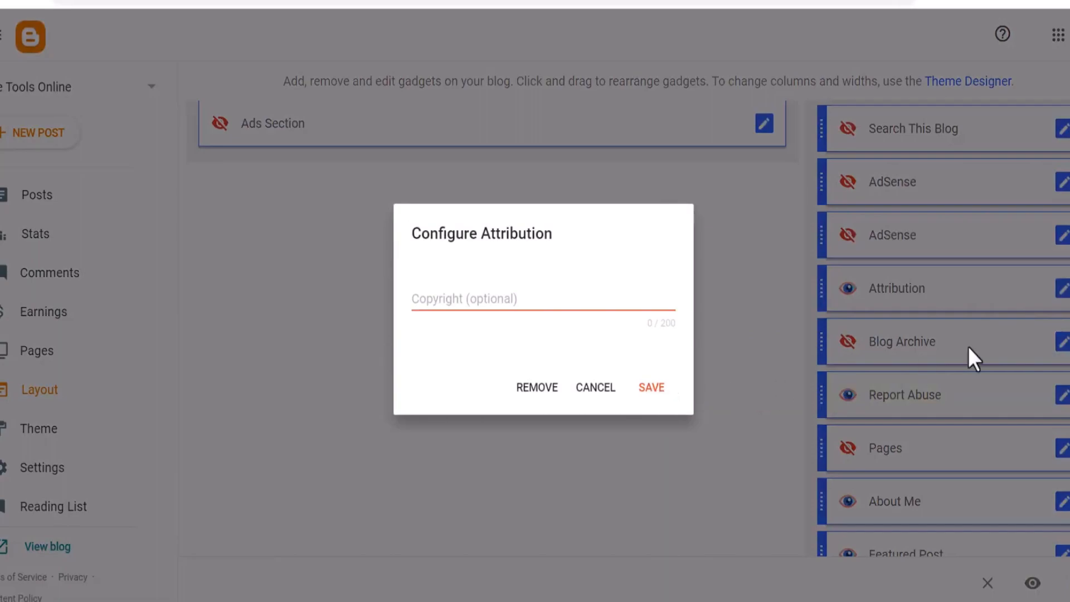
{"action": "left_click", "coordinate": [552, 388]}
{"action": "left_click", "coordinate": [638, 354]}
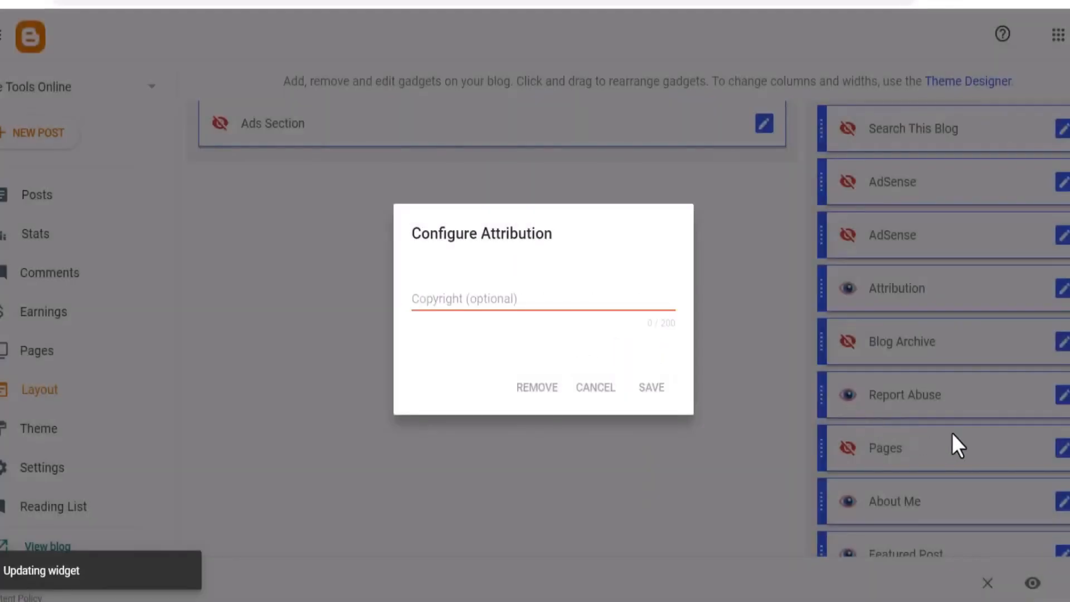
Hide the Featured Post and About Me gadgets in the right sidebar
{"action": "left_click", "coordinate": [1062, 504]}
{"action": "left_click", "coordinate": [650, 208]}
{"action": "left_click", "coordinate": [652, 459]}
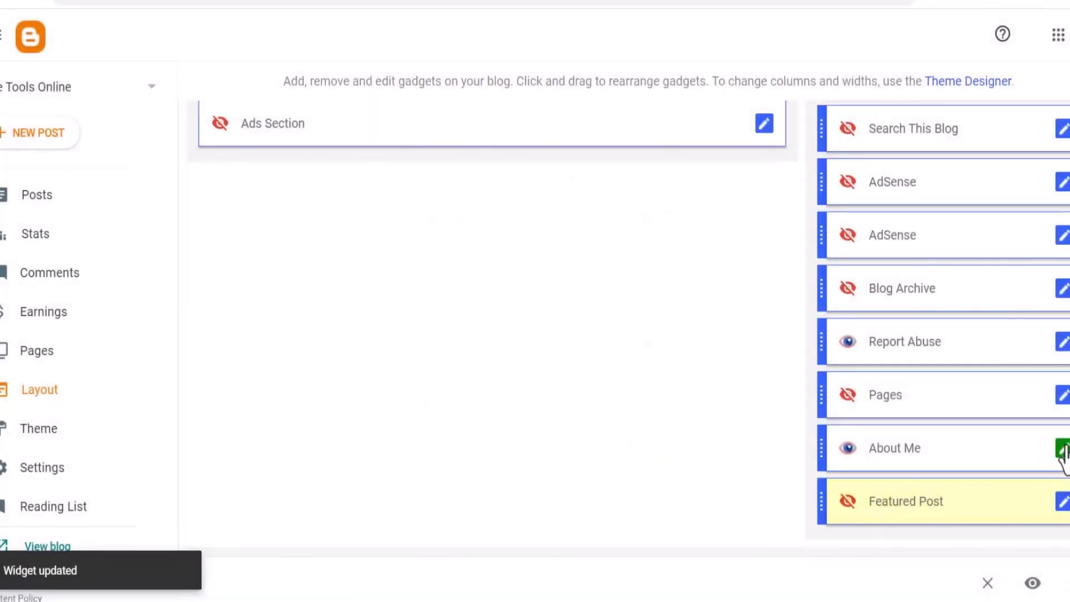
{"action": "left_click", "coordinate": [1062, 448]}
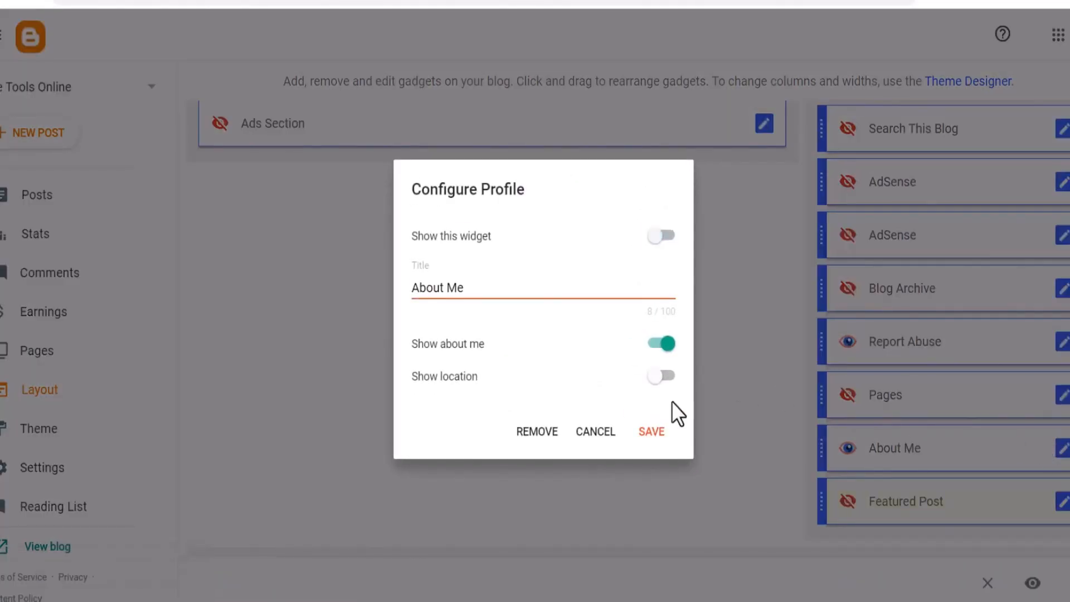
{"action": "left_click", "coordinate": [653, 432]}
Check the sidebar of the Privacy Policy page on the live blog
{"action": "scroll", "coordinate": [941, 371], "scroll_direction": "down", "scroll_amount": 5}
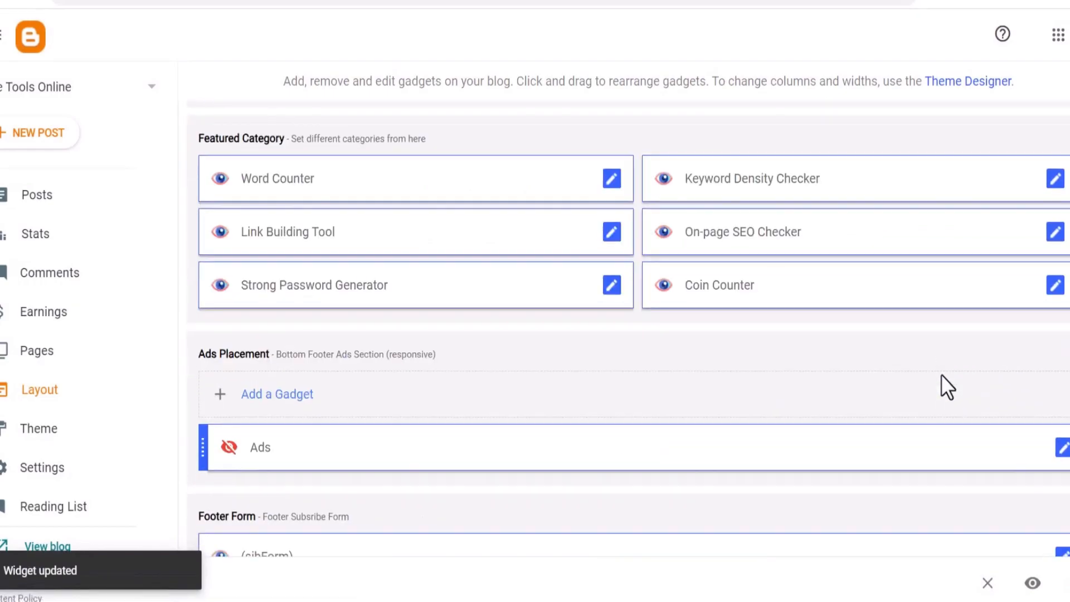
{"action": "scroll", "coordinate": [941, 381], "scroll_direction": "down", "scroll_amount": 5}
{"action": "scroll", "coordinate": [781, 435], "scroll_direction": "down", "scroll_amount": 1}
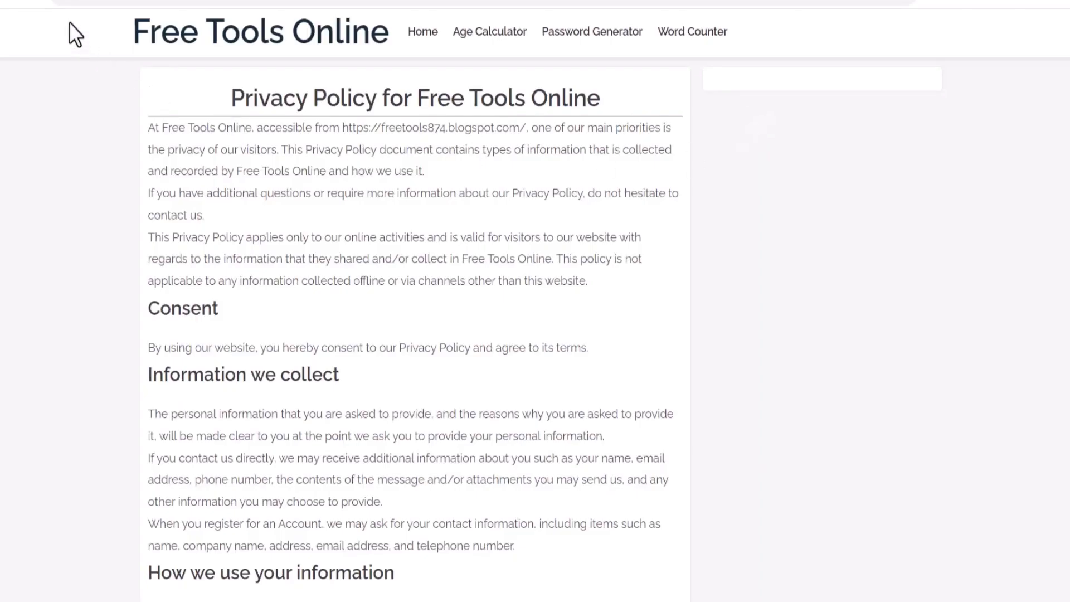
{"action": "left_click_drag", "start_coordinate": [230, 98], "coordinate": [563, 556]}
{"action": "scroll", "coordinate": [566, 557], "scroll_direction": "down", "scroll_amount": 20}
{"action": "scroll", "coordinate": [198, 192], "scroll_direction": "up", "scroll_amount": 20}
Open the blog's home page and copy its web address
{"action": "left_click", "coordinate": [198, 47]}
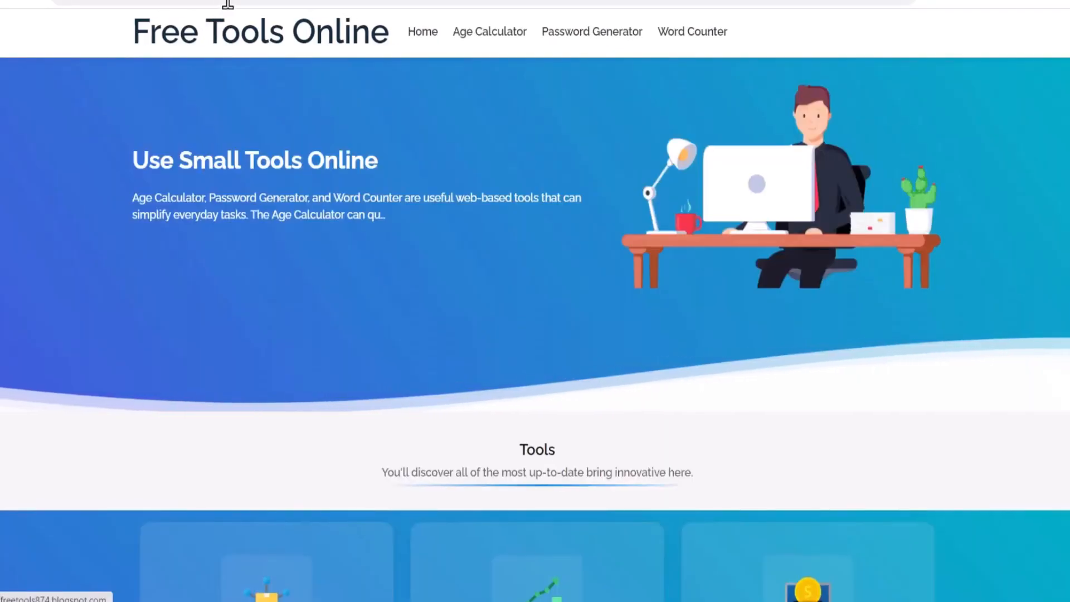
{"action": "left_click", "coordinate": [234, 4]}
{"action": "right_click", "coordinate": [234, 4]}
{"action": "left_click", "coordinate": [292, 100]}
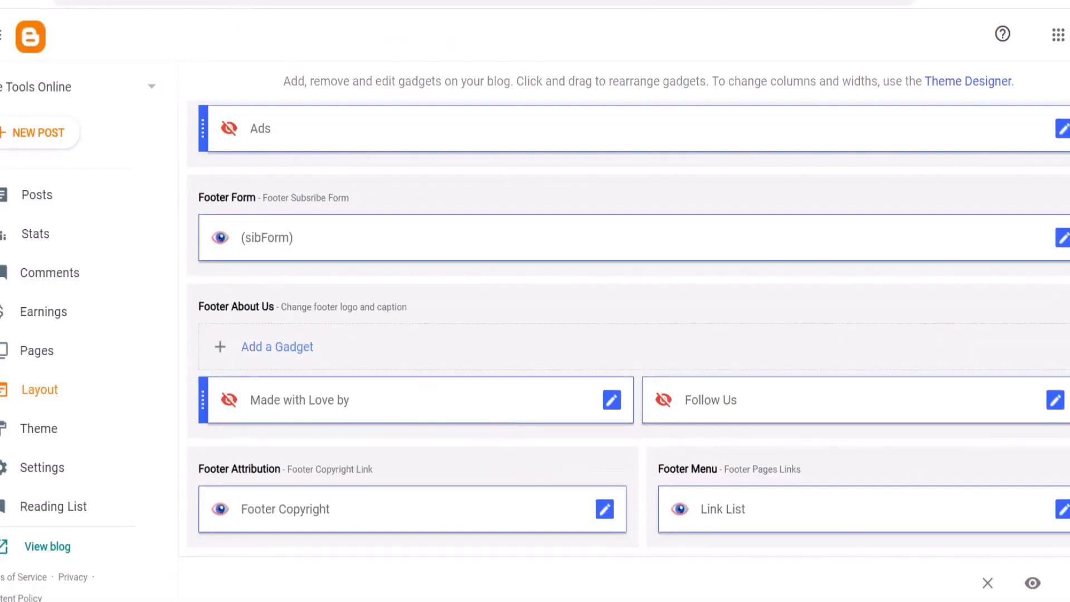
{"action": "left_click", "coordinate": [1063, 509]}
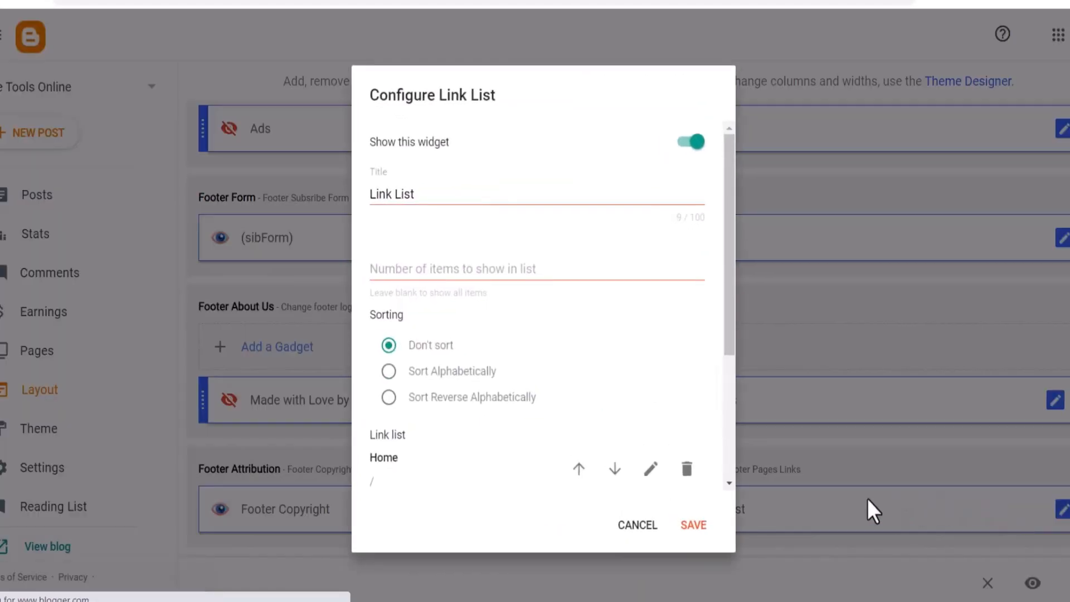
{"action": "scroll", "coordinate": [517, 416], "scroll_direction": "down", "scroll_amount": 5}
{"action": "left_click", "coordinate": [650, 265]}
{"action": "left_click_drag", "start_coordinate": [430, 359], "coordinate": [346, 378]}
{"action": "key", "text": "ctrl+v"}
{"action": "left_click", "coordinate": [681, 317]}
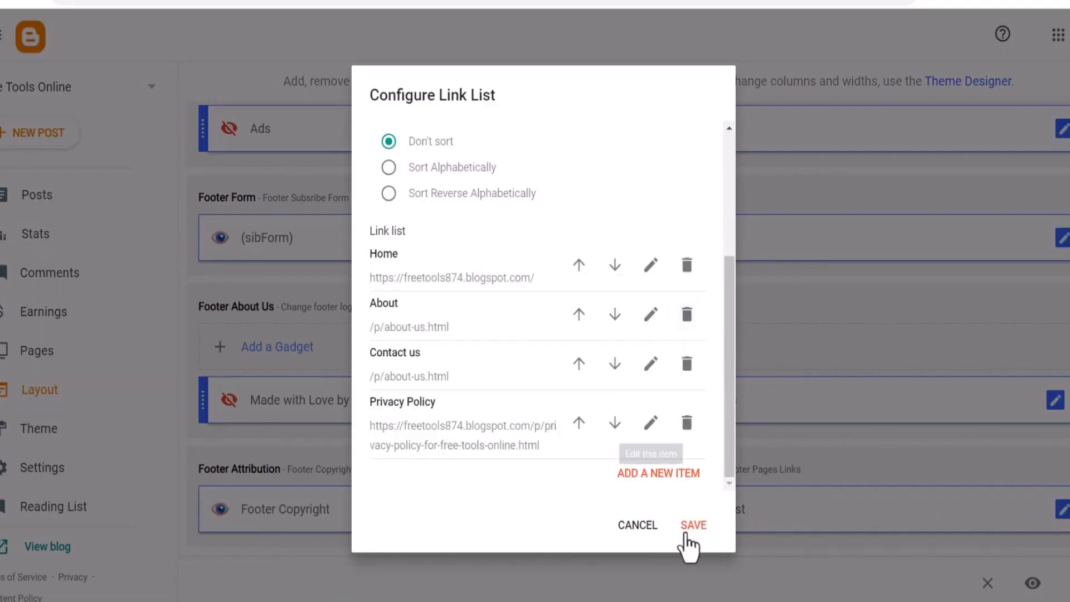
{"action": "left_click", "coordinate": [691, 526]}
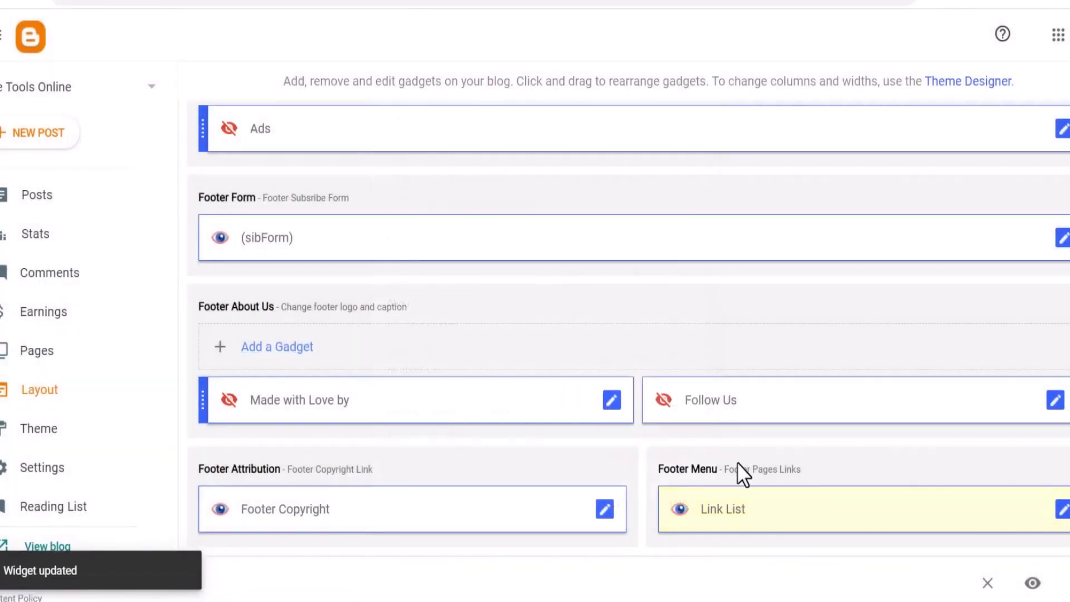
Reload the live blog to check the updated footer menu
{"action": "left_click", "coordinate": [191, 1]}
{"action": "key", "text": "F5"}
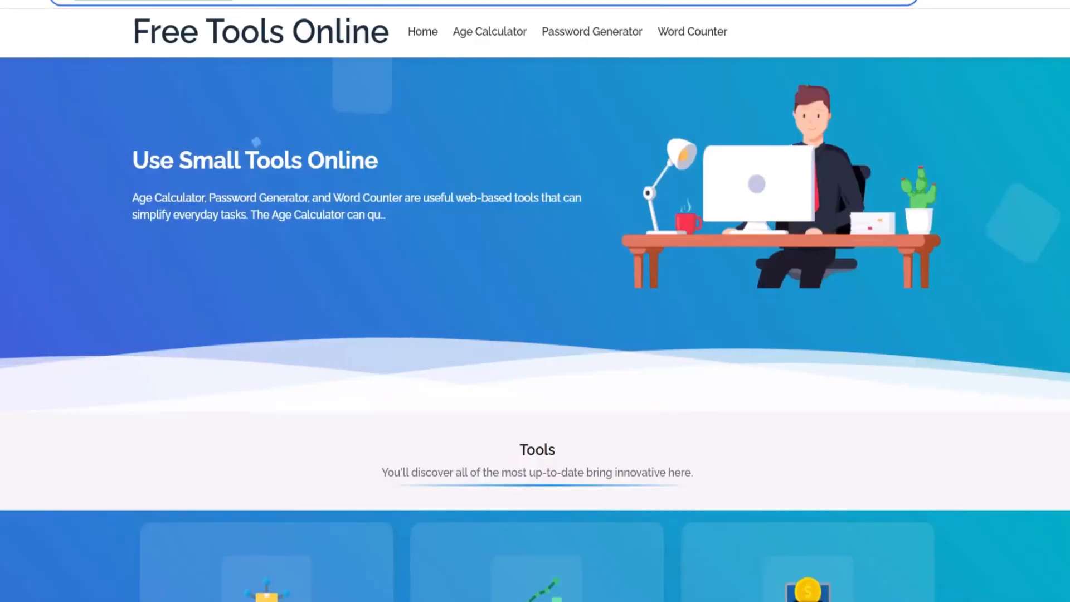
Review the live blog's home page sections and footer menu
{"action": "scroll", "coordinate": [752, 534], "scroll_direction": "down", "scroll_amount": 15}
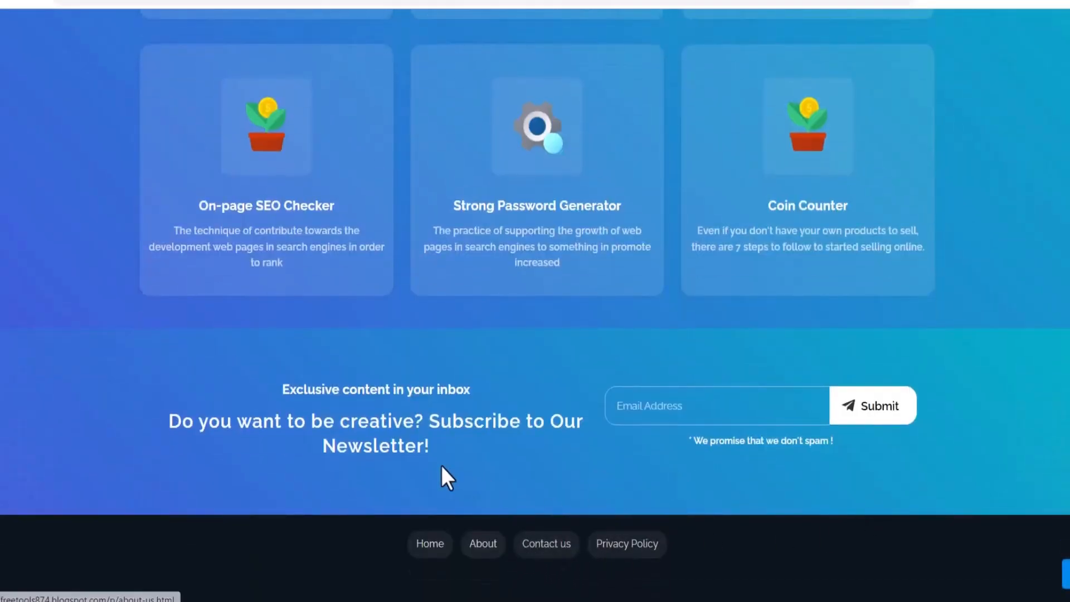
{"action": "left_click_drag", "start_coordinate": [480, 475], "coordinate": [256, 399]}
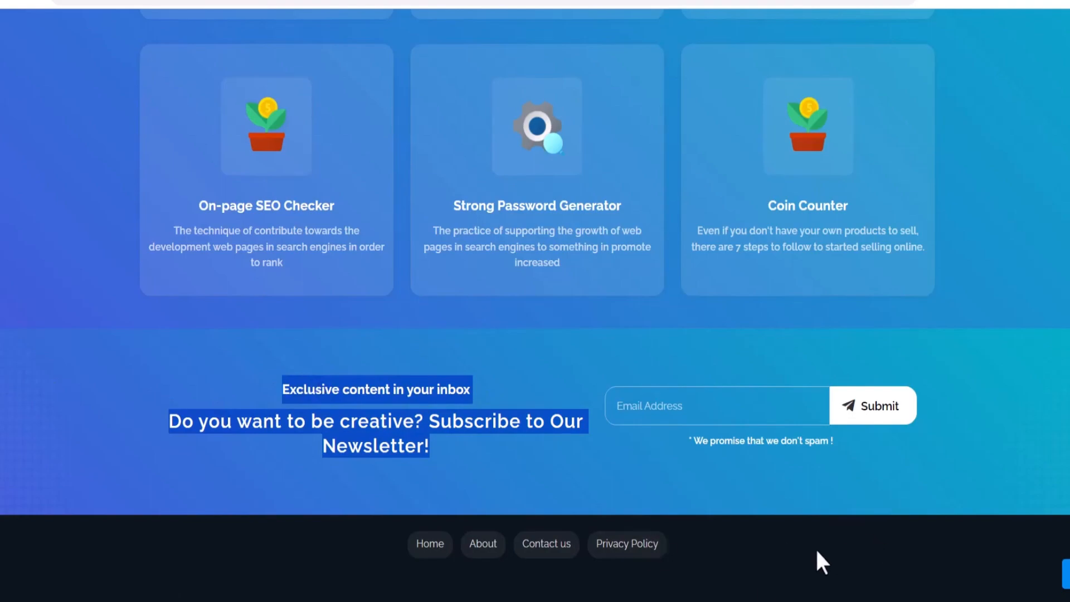
{"action": "scroll", "coordinate": [631, 249], "scroll_direction": "up", "scroll_amount": 15}
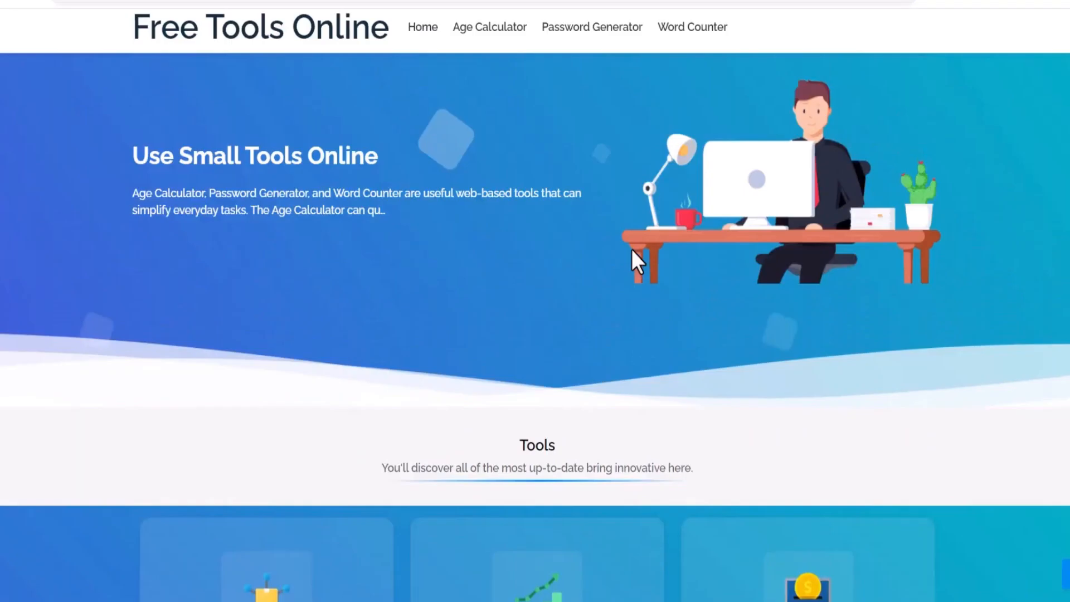
{"action": "left_click_drag", "start_coordinate": [109, 155], "coordinate": [280, 181]}
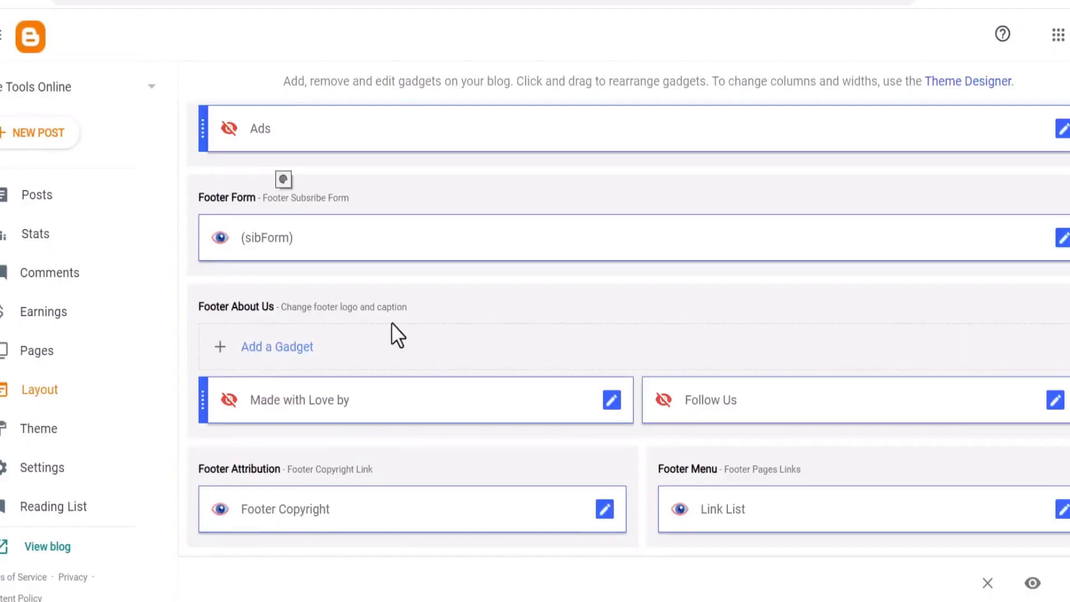
{"action": "scroll", "coordinate": [502, 351], "scroll_direction": "up", "scroll_amount": 5}
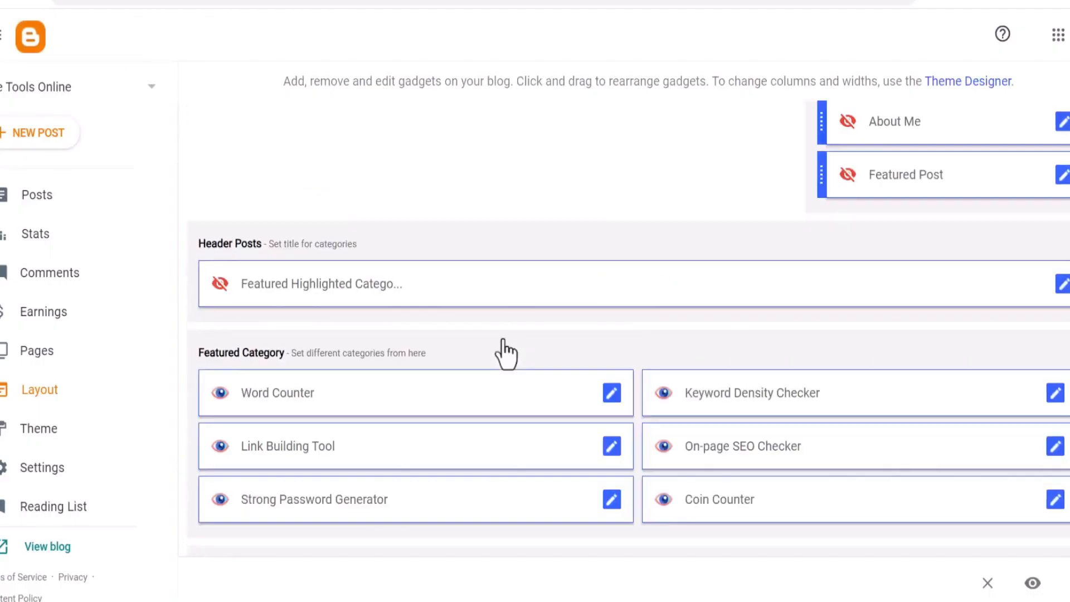
{"action": "scroll", "coordinate": [503, 338], "scroll_direction": "up", "scroll_amount": 10}
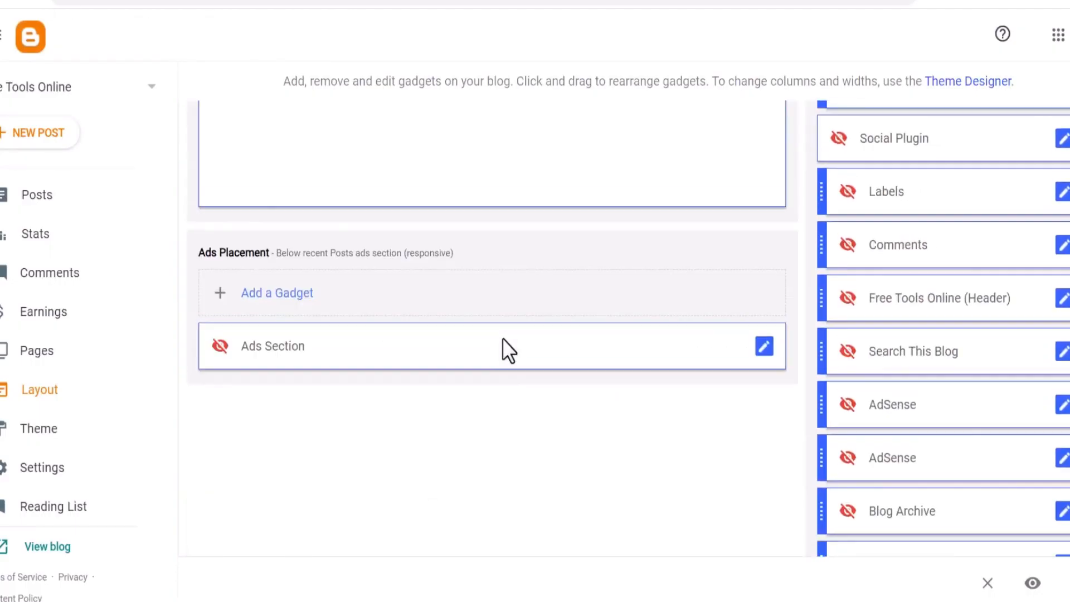
{"action": "left_click", "coordinate": [1063, 306]}
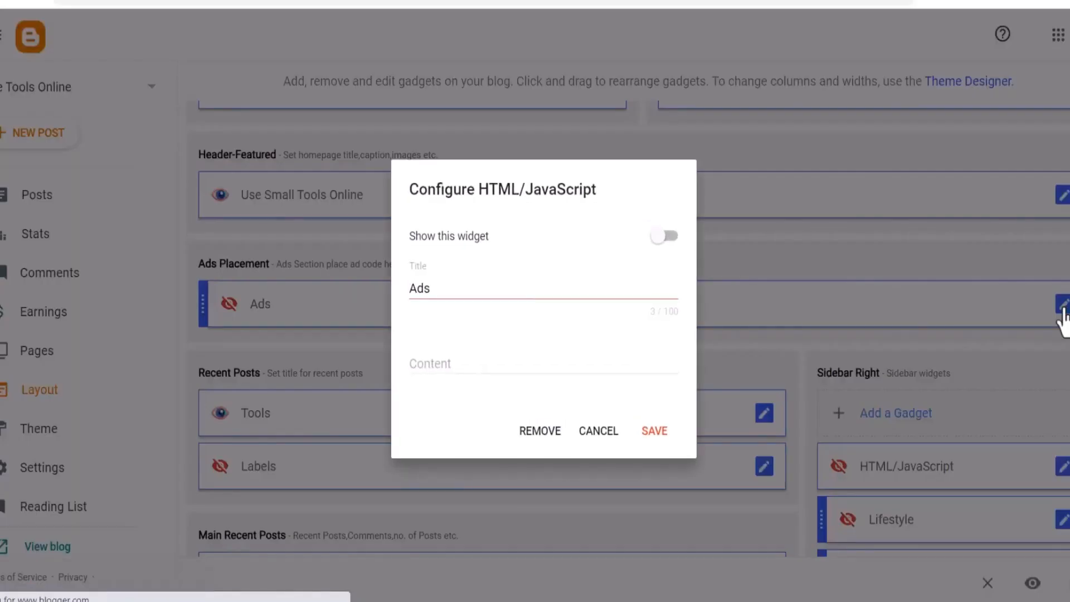
{"action": "left_click", "coordinate": [597, 431]}
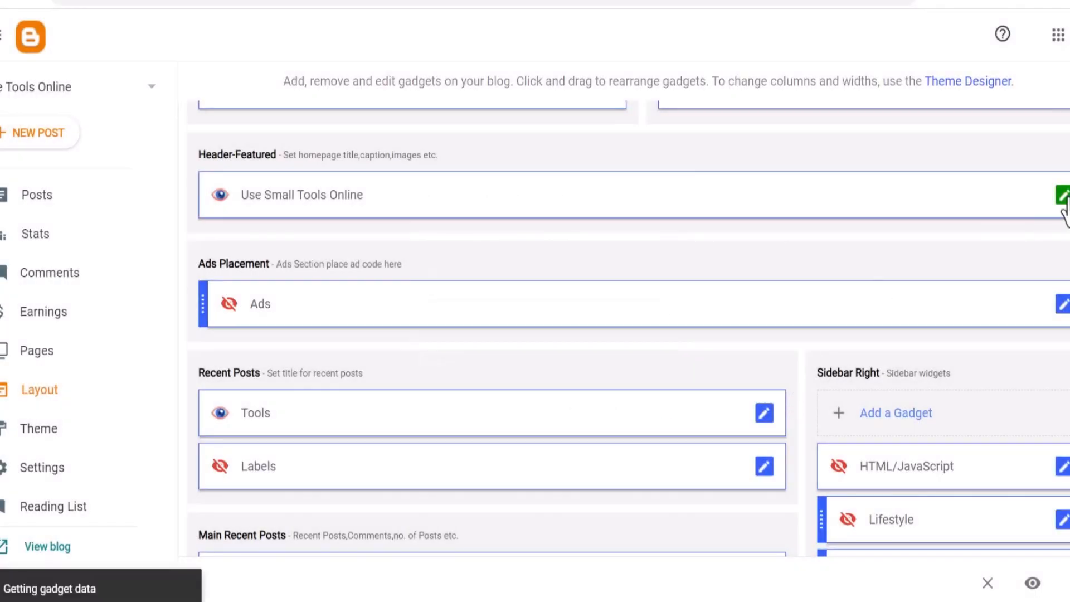
Change the Header-Featured image gadget's title to Use Free Tools Online For Free and save it
{"action": "left_click", "coordinate": [1063, 197]}
{"action": "scroll", "coordinate": [504, 282], "scroll_direction": "down", "scroll_amount": 4}
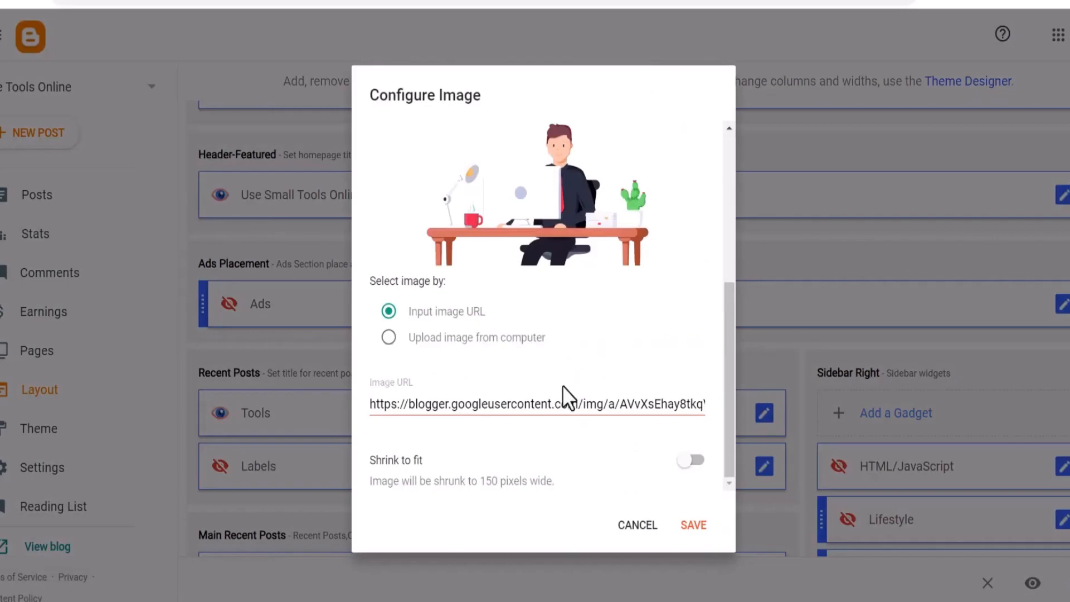
{"action": "scroll", "coordinate": [603, 407], "scroll_direction": "up", "scroll_amount": 5}
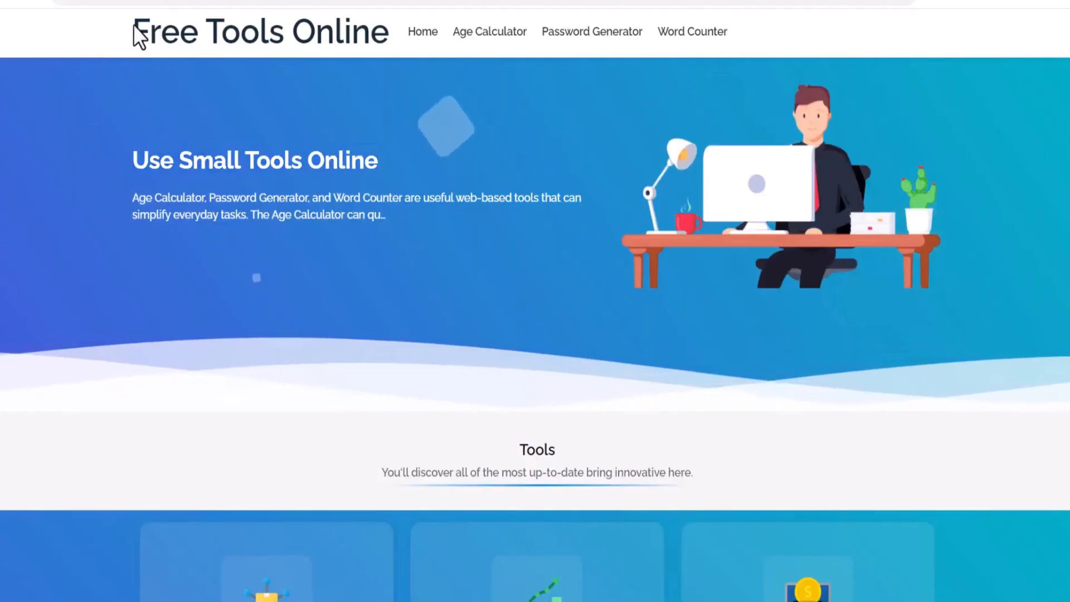
{"action": "left_click_drag", "start_coordinate": [134, 31], "coordinate": [389, 31]}
{"action": "right_click", "coordinate": [281, 45]}
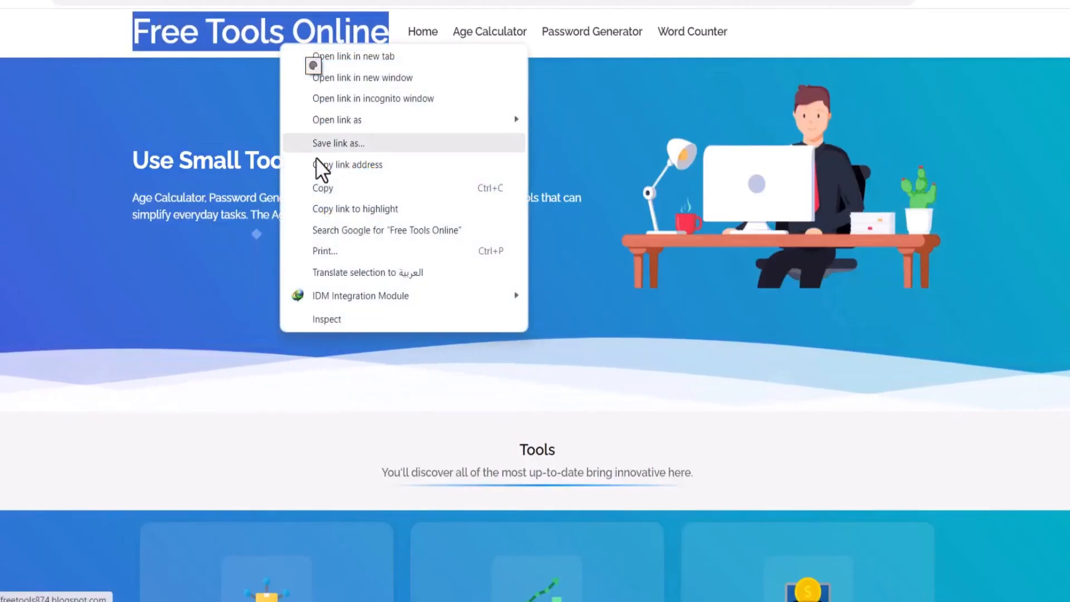
{"action": "left_click", "coordinate": [321, 189]}
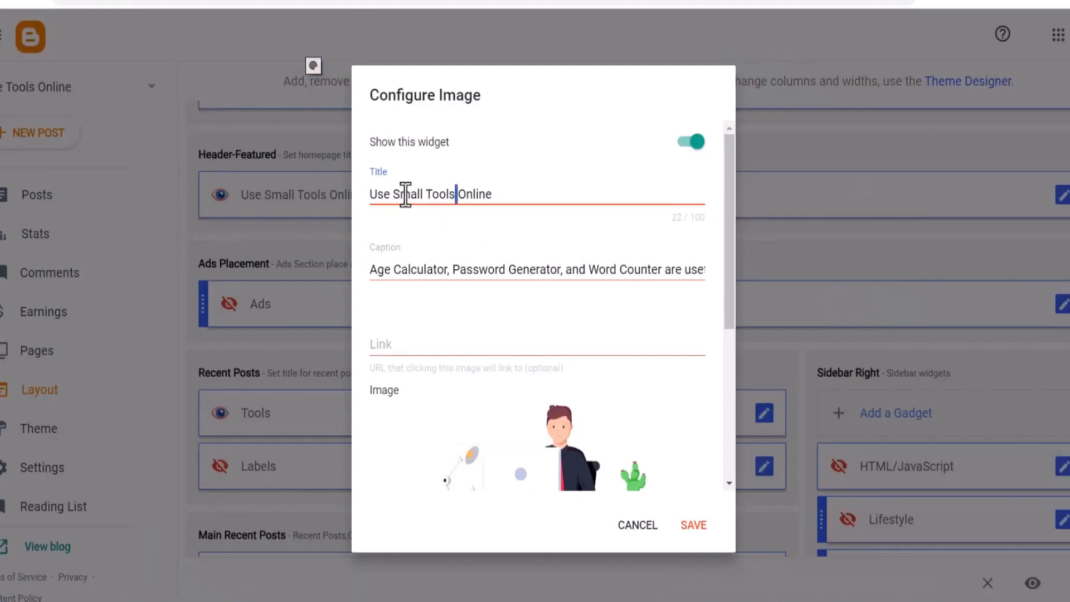
{"action": "left_click_drag", "start_coordinate": [393, 194], "coordinate": [513, 193]}
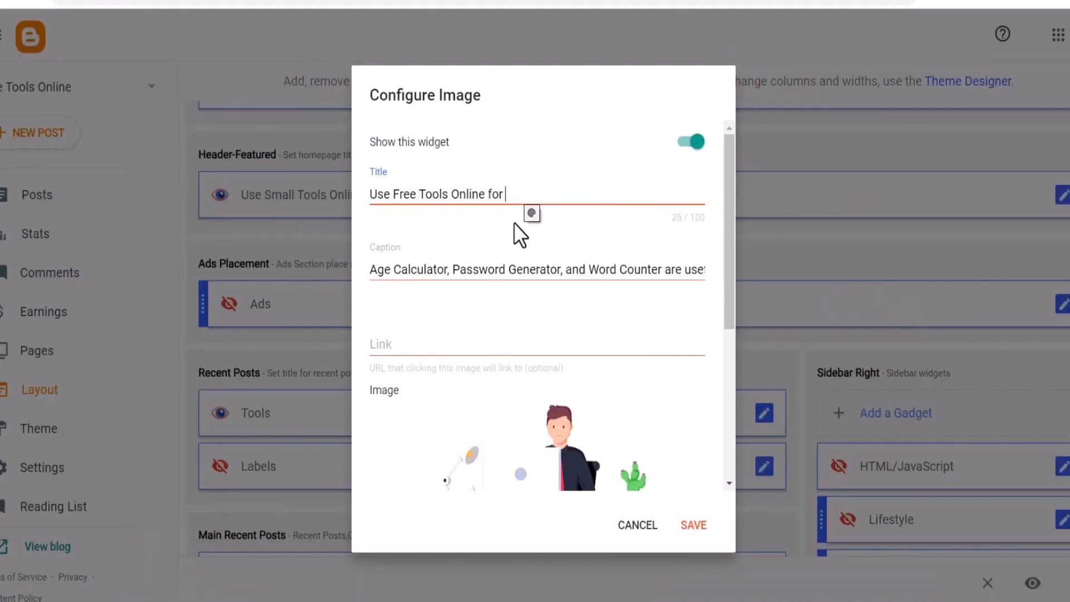
{"action": "type", "text": "ee"}
{"action": "left_click_drag", "start_coordinate": [375, 269], "coordinate": [803, 301]}
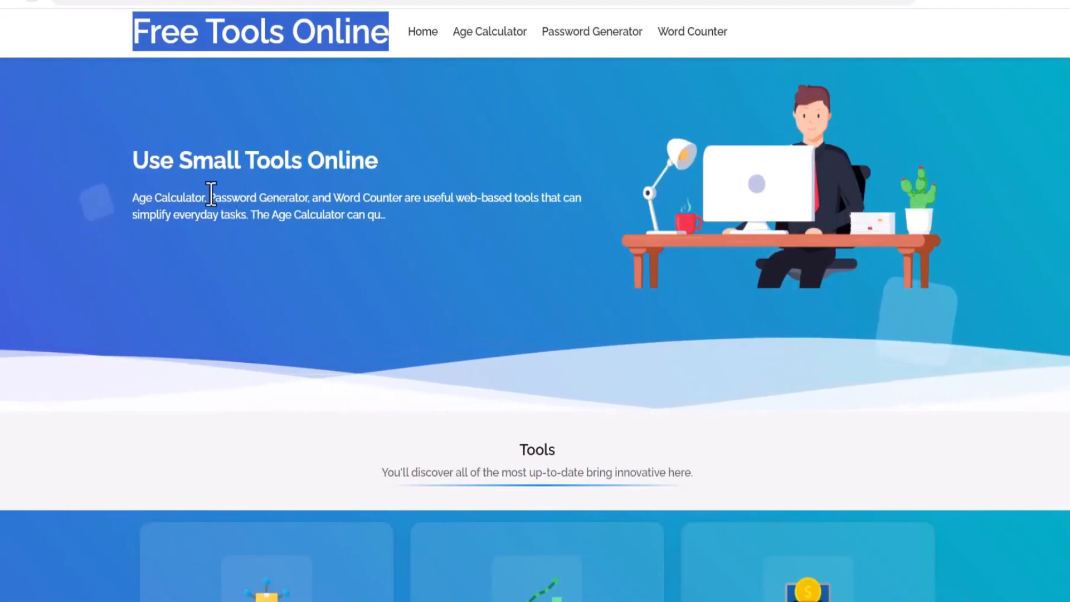
Review the updated hero heading and tool cards on the live blog
{"action": "left_click_drag", "start_coordinate": [410, 220], "coordinate": [286, 199]}
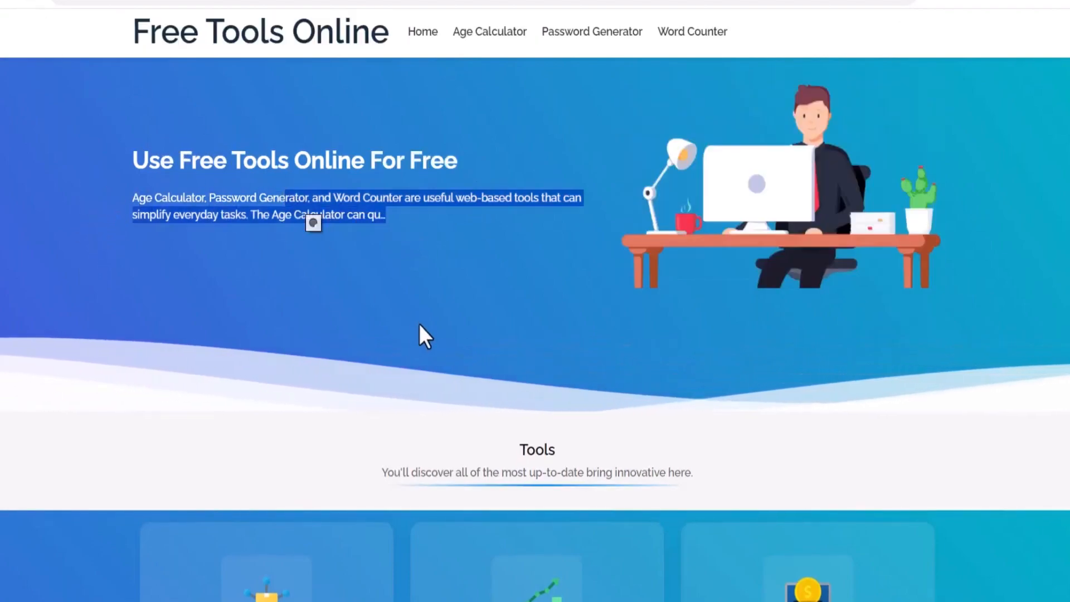
{"action": "scroll", "coordinate": [415, 319], "scroll_direction": "down", "scroll_amount": 5}
{"action": "left_click_drag", "start_coordinate": [397, 202], "coordinate": [697, 203]}
{"action": "scroll", "coordinate": [602, 270], "scroll_direction": "up", "scroll_amount": 5}
{"action": "scroll", "coordinate": [559, 109], "scroll_direction": "down", "scroll_amount": 2}
{"action": "scroll", "coordinate": [560, 110], "scroll_direction": "up", "scroll_amount": 2}
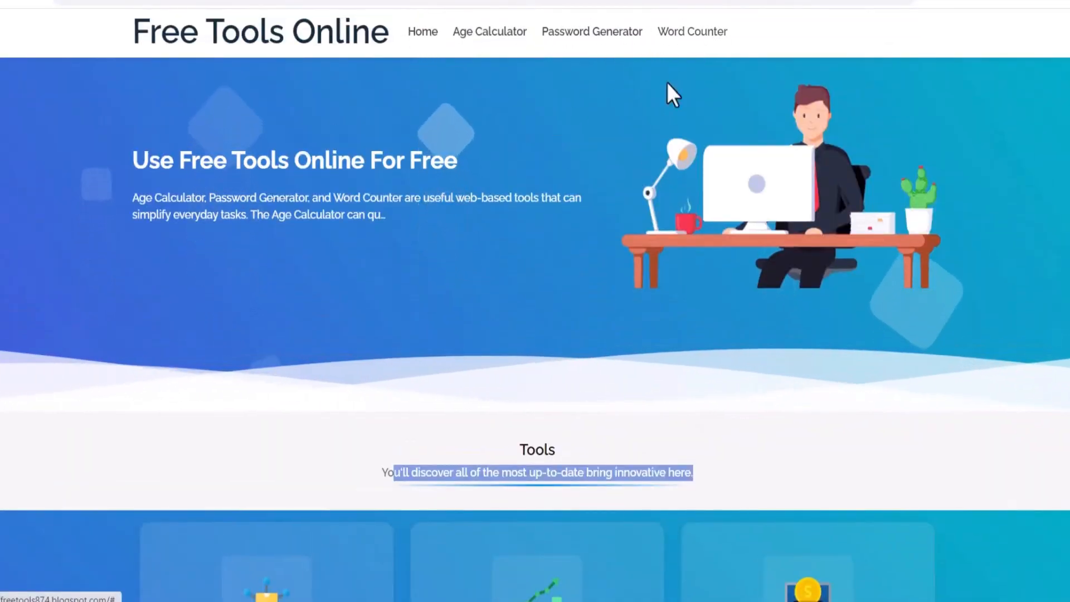
{"action": "scroll", "coordinate": [687, 271], "scroll_direction": "down", "scroll_amount": 8}
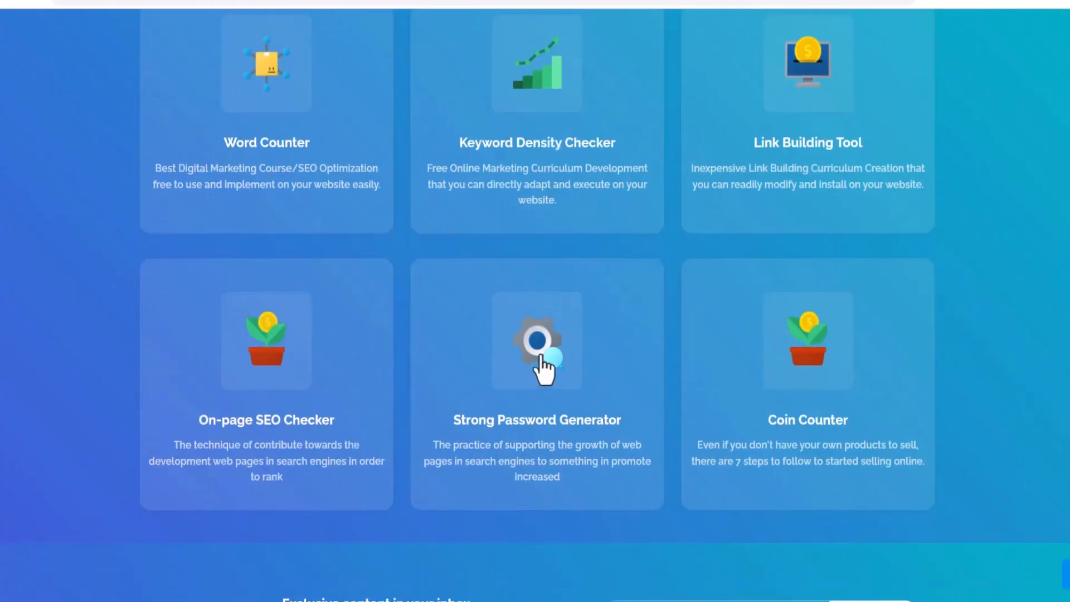
{"action": "scroll", "coordinate": [641, 379], "scroll_direction": "up", "scroll_amount": 5}
{"action": "scroll", "coordinate": [650, 386], "scroll_direction": "down", "scroll_amount": 5}
{"action": "scroll", "coordinate": [402, 145], "scroll_direction": "up", "scroll_amount": 8}
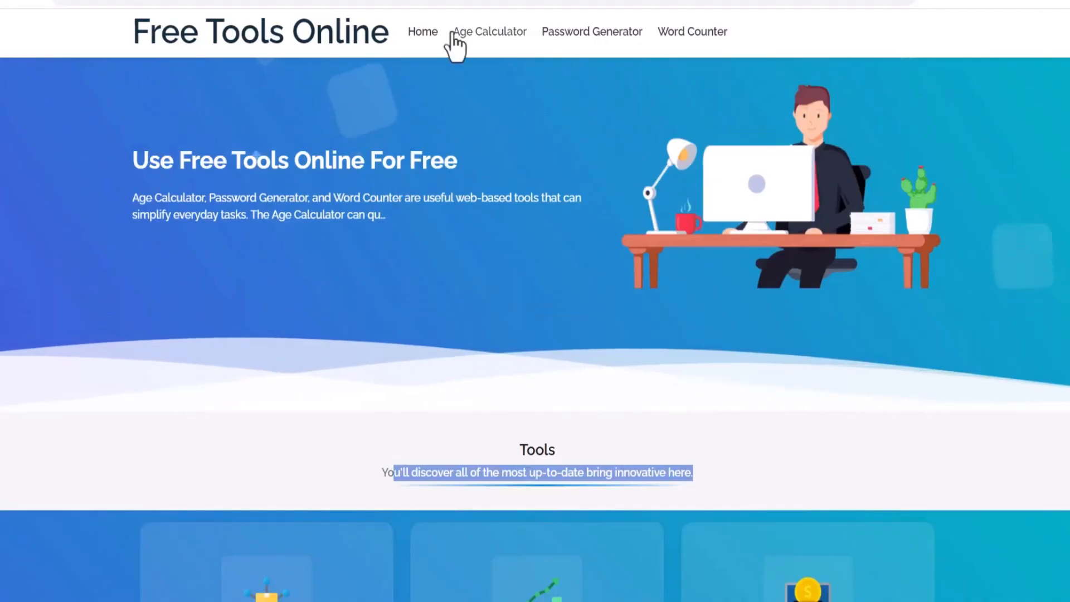
{"action": "scroll", "coordinate": [302, 381], "scroll_direction": "down", "scroll_amount": 8}
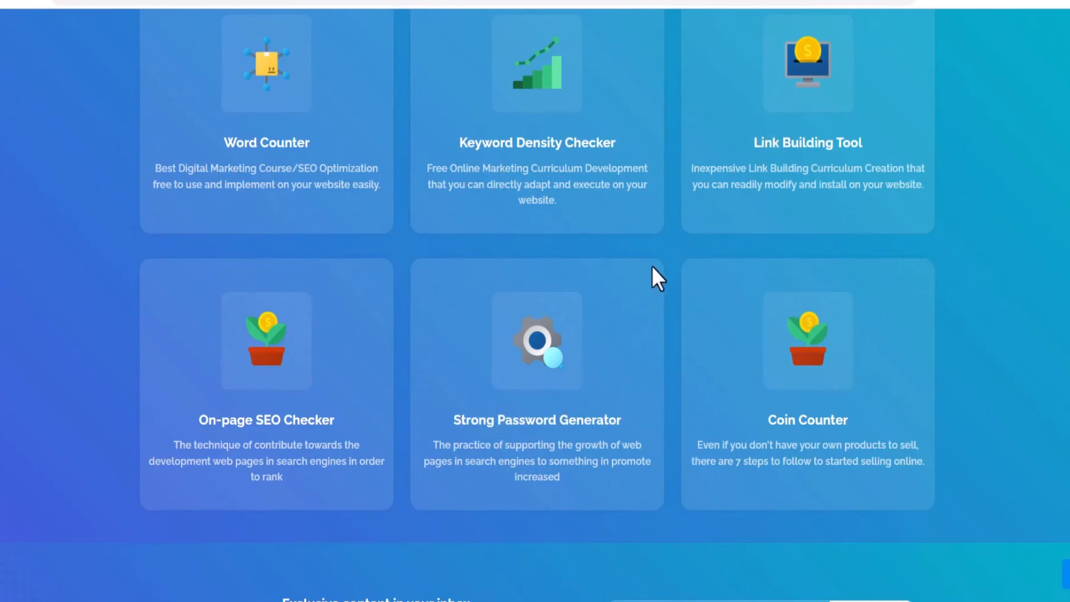
{"action": "scroll", "coordinate": [642, 322], "scroll_direction": "up", "scroll_amount": 8}
{"action": "scroll", "coordinate": [627, 330], "scroll_direction": "down", "scroll_amount": 8}
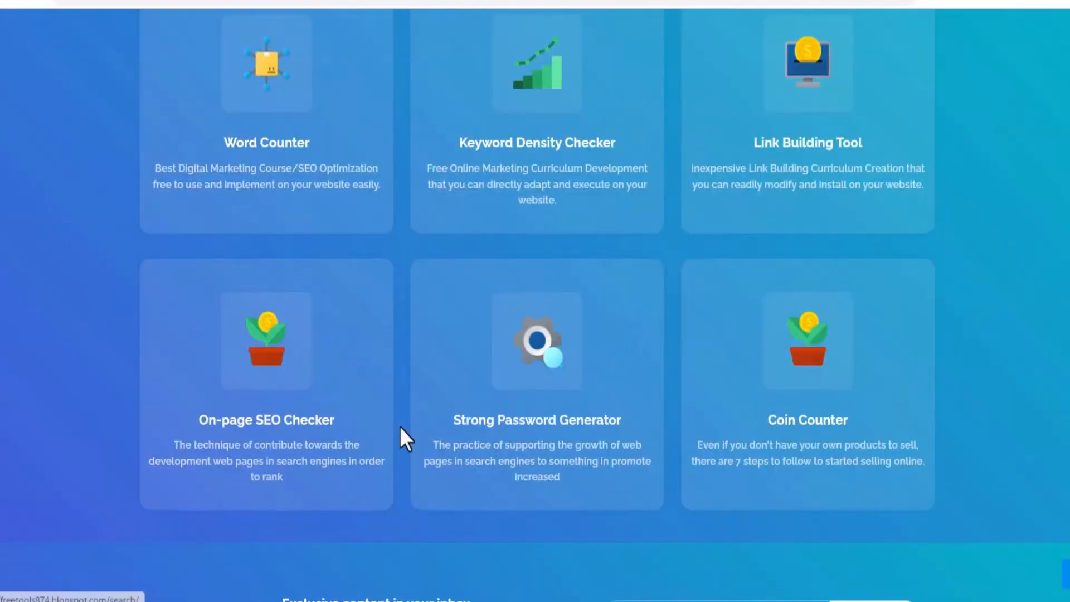
{"action": "scroll", "coordinate": [567, 433], "scroll_direction": "up", "scroll_amount": 10}
{"action": "scroll", "coordinate": [538, 346], "scroll_direction": "down", "scroll_amount": 15}
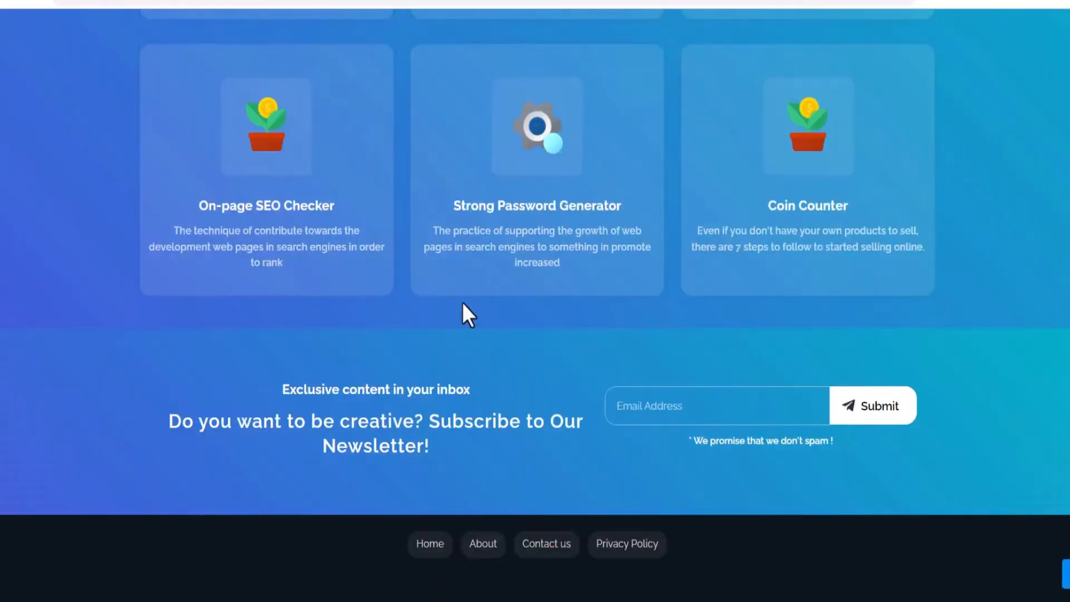
{"action": "scroll", "coordinate": [290, 390], "scroll_direction": "up", "scroll_amount": 8}
{"action": "scroll", "coordinate": [547, 268], "scroll_direction": "up", "scroll_amount": 4}
{"action": "scroll", "coordinate": [544, 181], "scroll_direction": "down", "scroll_amount": 10}
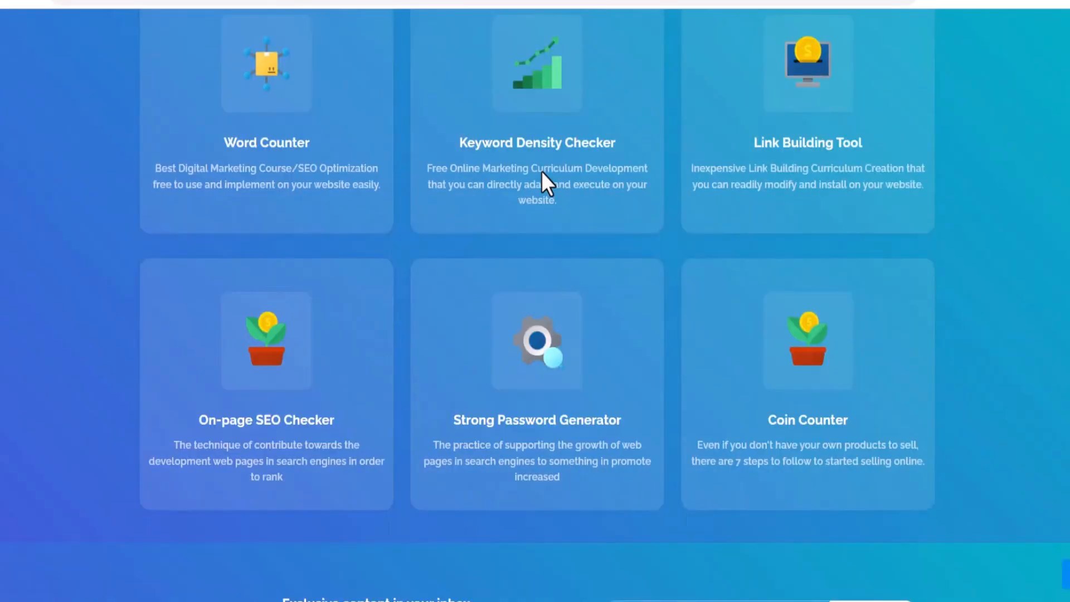
{"action": "mouse_move", "coordinate": [768, 421]}
{"action": "left_mouse_down"}
{"action": "mouse_move", "coordinate": [847, 421]}
{"action": "mouse_move", "coordinate": [777, 422]}
{"action": "left_mouse_up"}
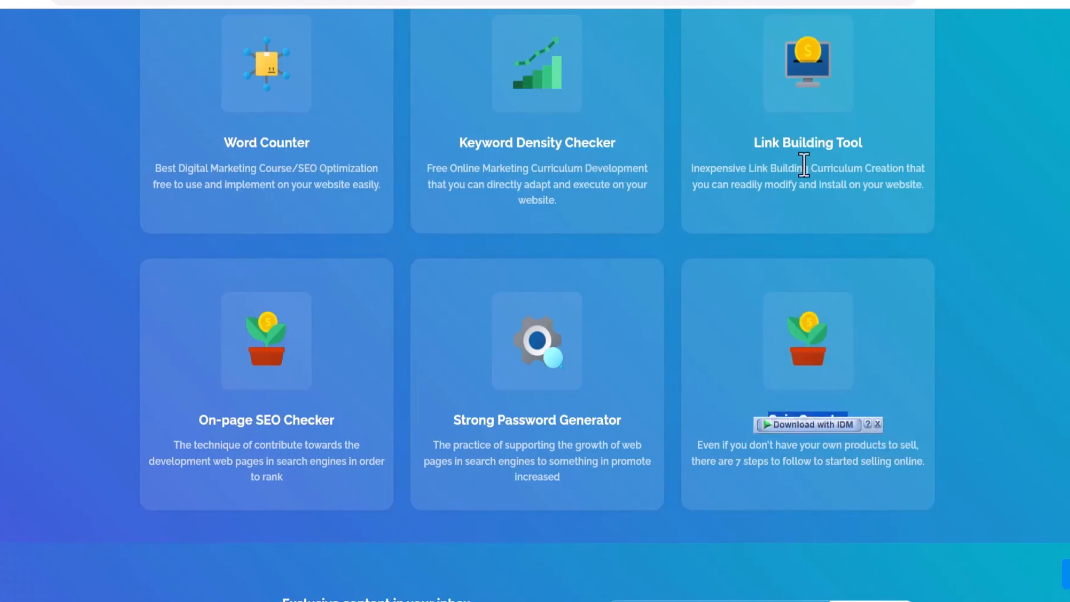
{"action": "scroll", "coordinate": [389, 394], "scroll_direction": "up", "scroll_amount": 5}
{"action": "scroll", "coordinate": [613, 279], "scroll_direction": "down", "scroll_amount": 5}
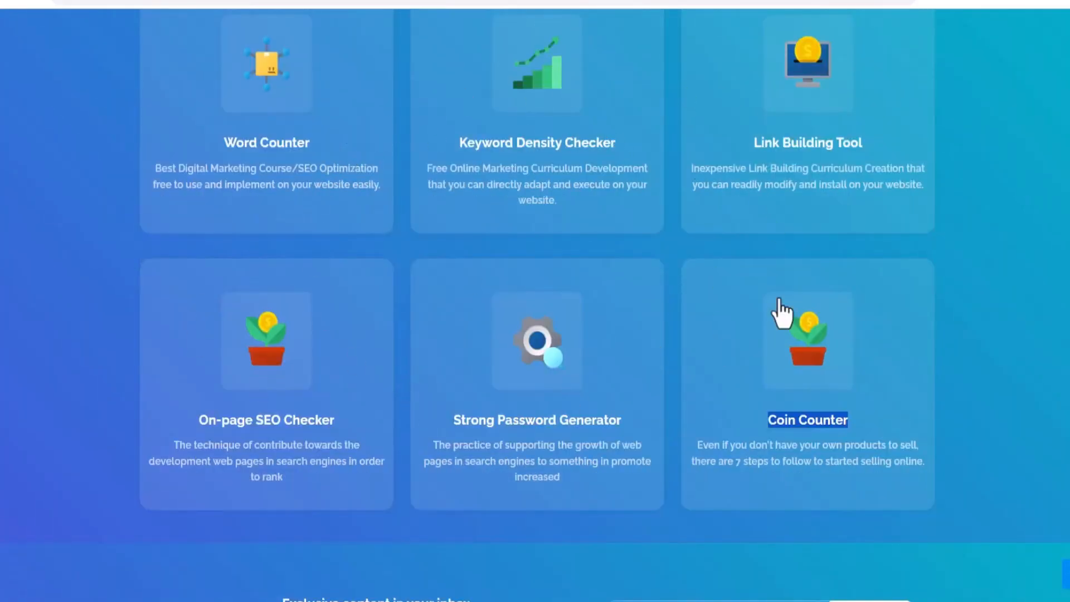
{"action": "scroll", "coordinate": [771, 302], "scroll_direction": "up", "scroll_amount": 5}
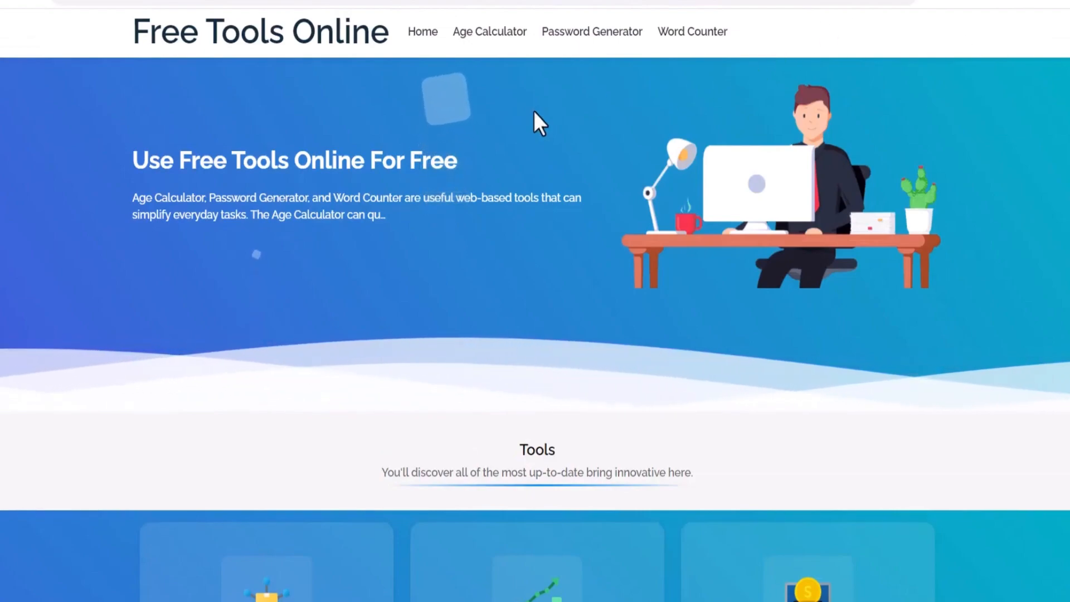
{"action": "scroll", "coordinate": [619, 221], "scroll_direction": "down", "scroll_amount": 5}
{"action": "scroll", "coordinate": [620, 221], "scroll_direction": "up", "scroll_amount": 5}
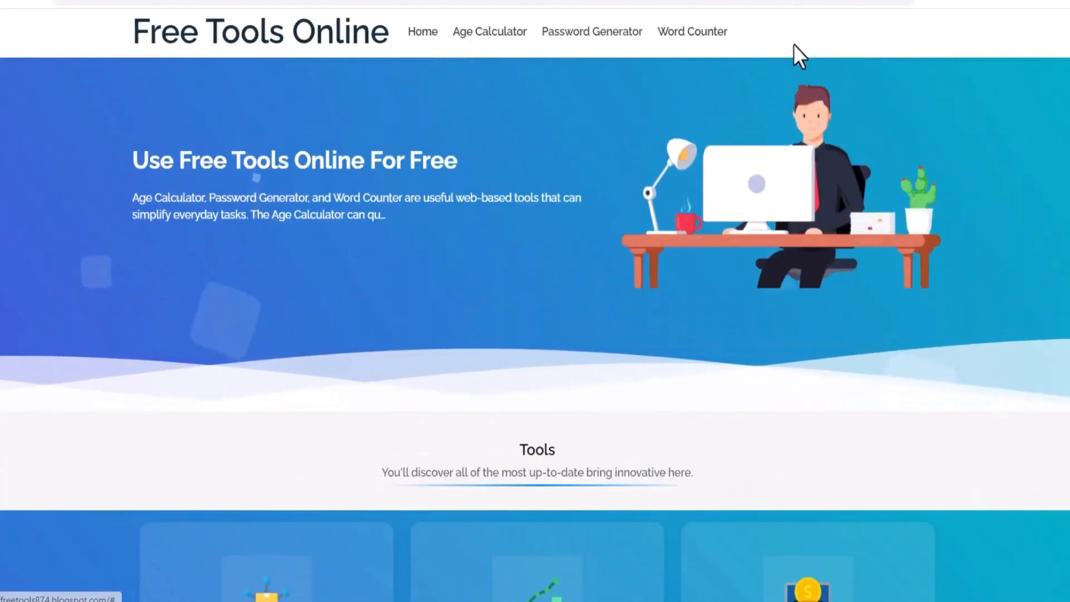
Add a new item to the Main Menu link list named Free Tools Online with URL # and save the item
{"action": "left_click", "coordinate": [73, 1]}
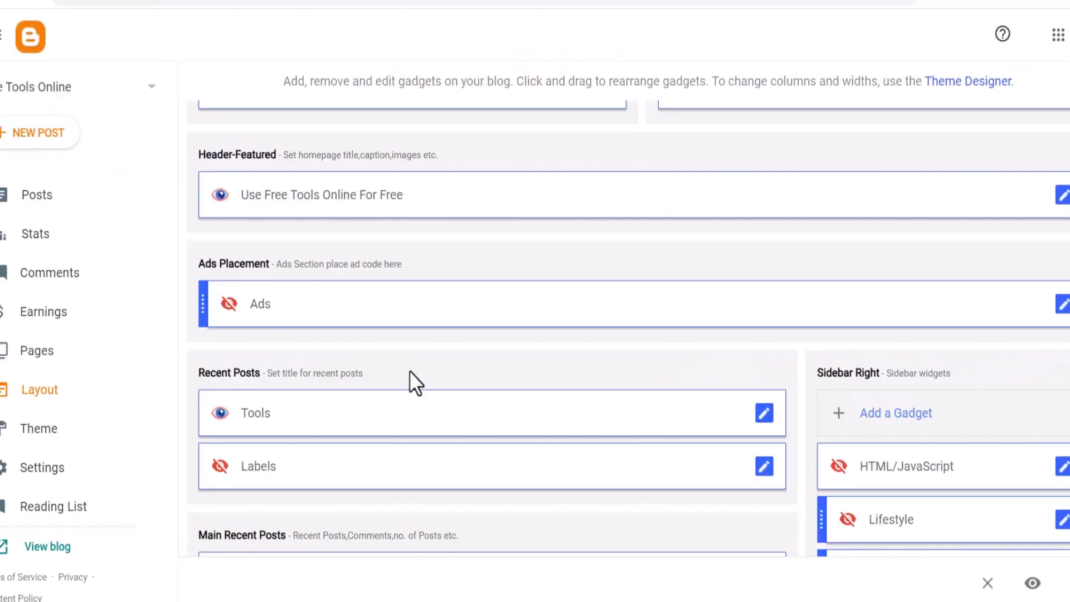
{"action": "scroll", "coordinate": [629, 341], "scroll_direction": "up", "scroll_amount": 5}
{"action": "left_click", "coordinate": [753, 407]}
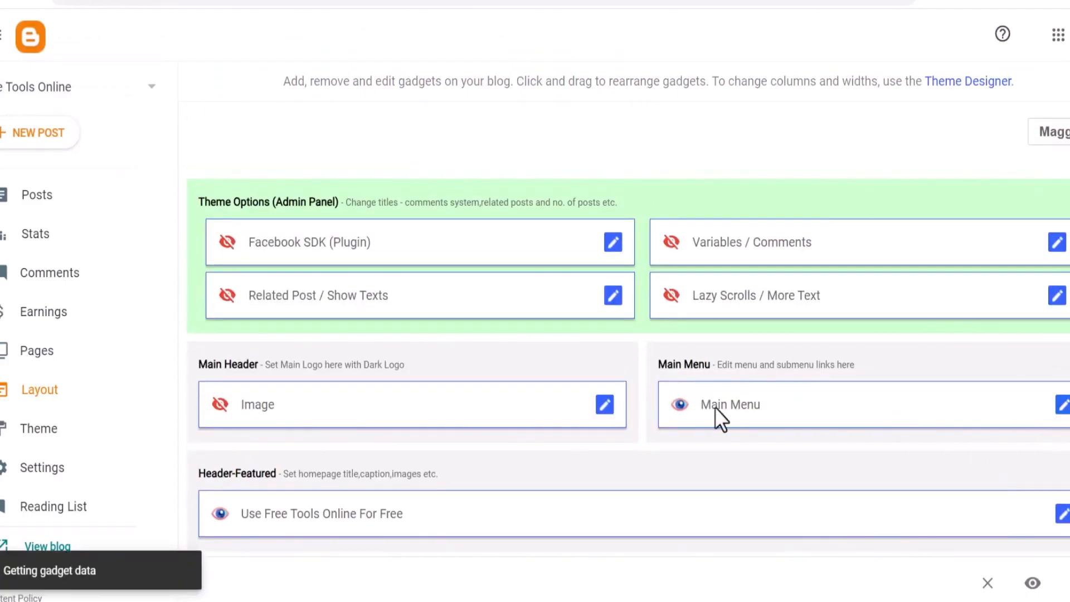
{"action": "scroll", "coordinate": [635, 400], "scroll_direction": "down", "scroll_amount": 4}
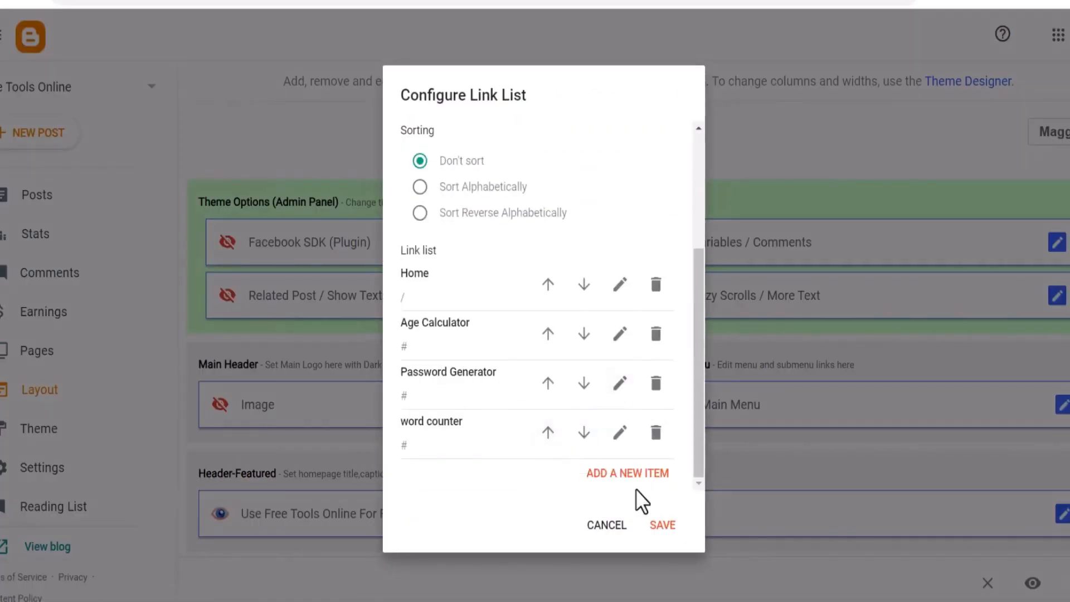
{"action": "left_click_drag", "start_coordinate": [471, 424], "coordinate": [390, 315]}
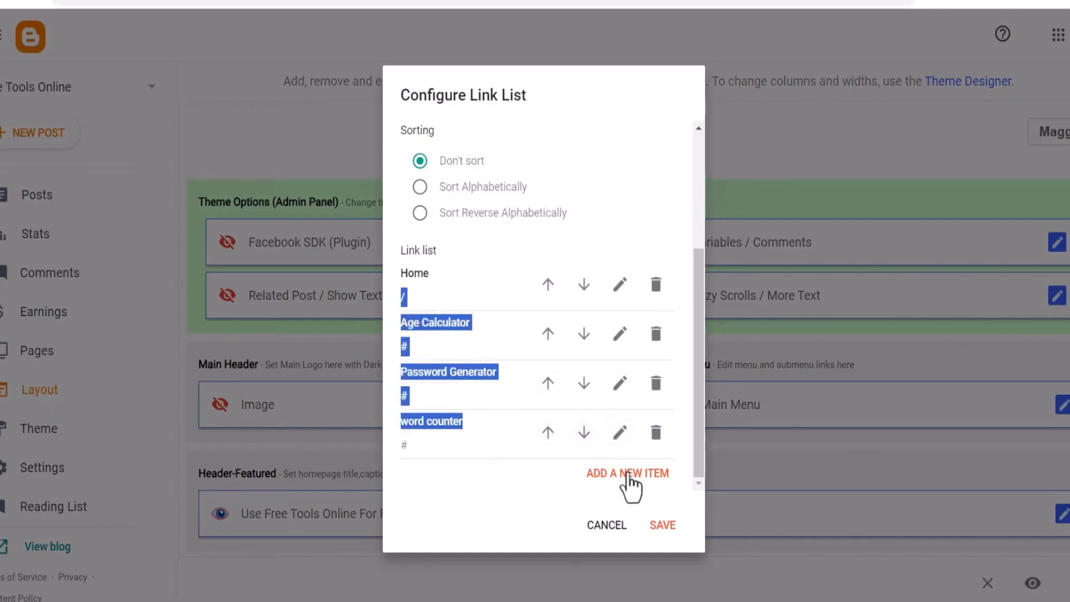
{"action": "left_click", "coordinate": [629, 474]}
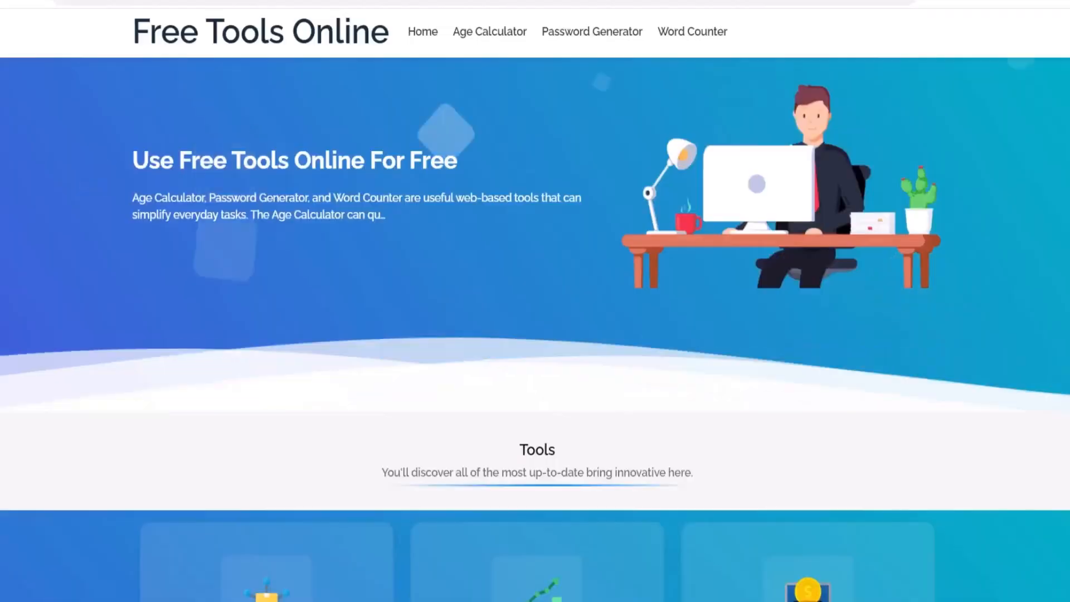
{"action": "scroll", "coordinate": [598, 290], "scroll_direction": "down", "scroll_amount": 10}
{"action": "left_click_drag", "start_coordinate": [460, 143], "coordinate": [620, 146]}
{"action": "right_click", "coordinate": [621, 146]}
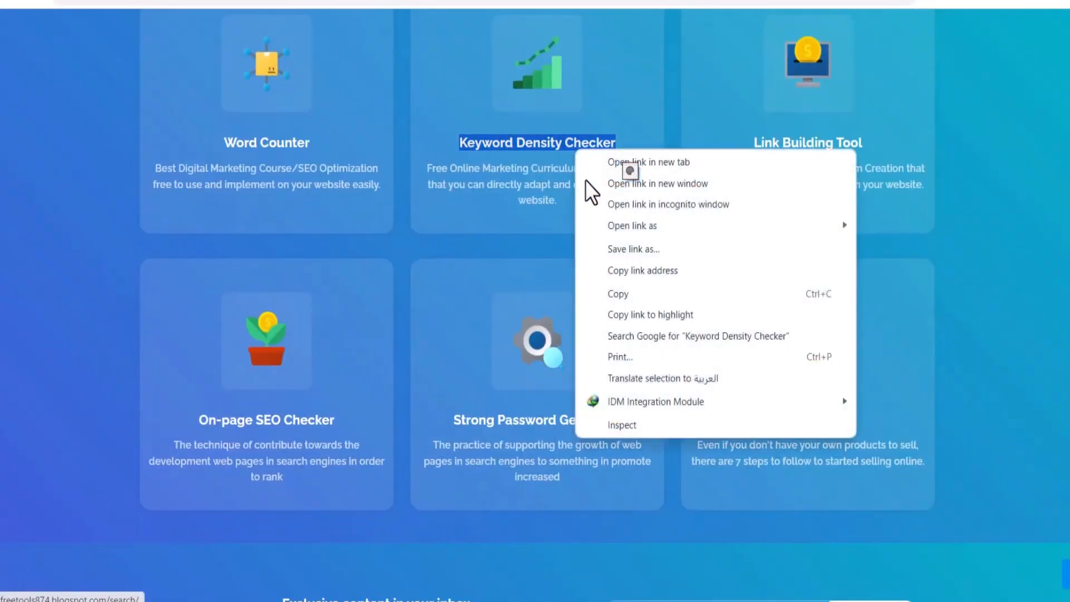
{"action": "left_click", "coordinate": [620, 292]}
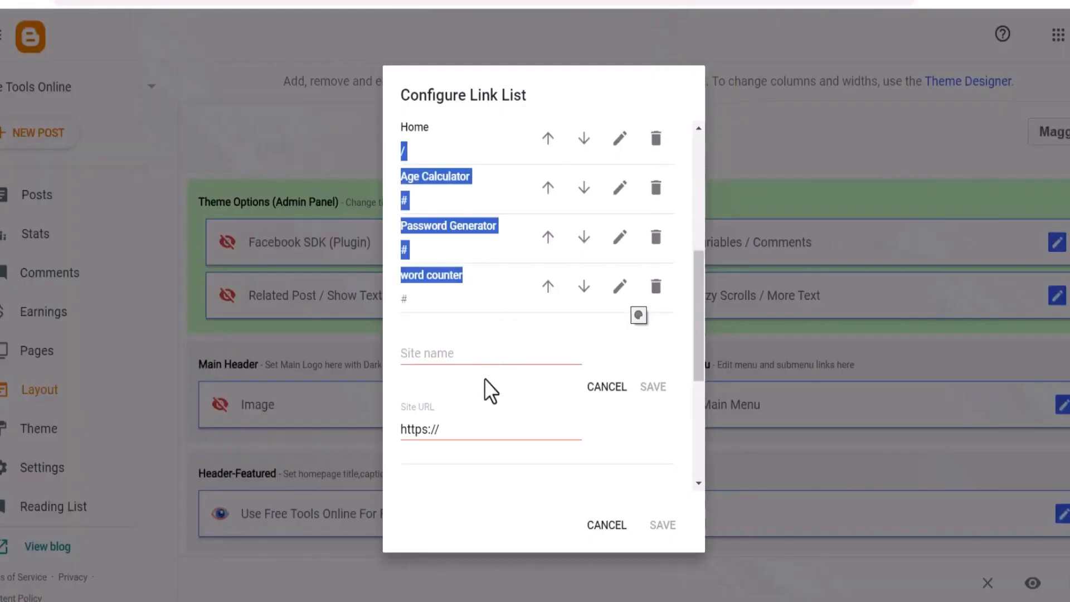
{"action": "right_click", "coordinate": [479, 354]}
{"action": "left_click", "coordinate": [535, 211]}
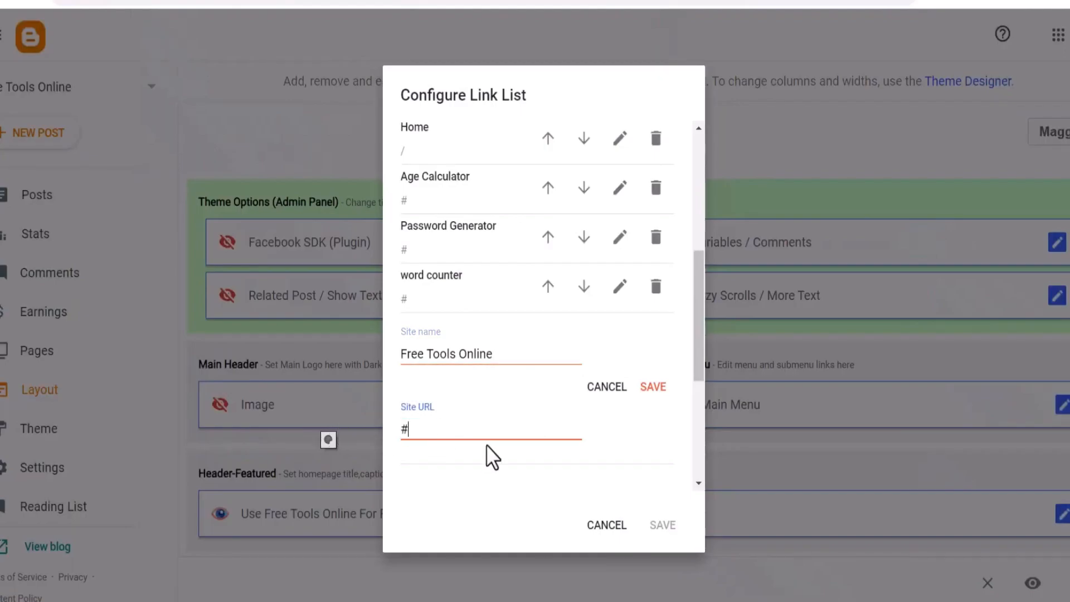
{"action": "left_click", "coordinate": [663, 387]}
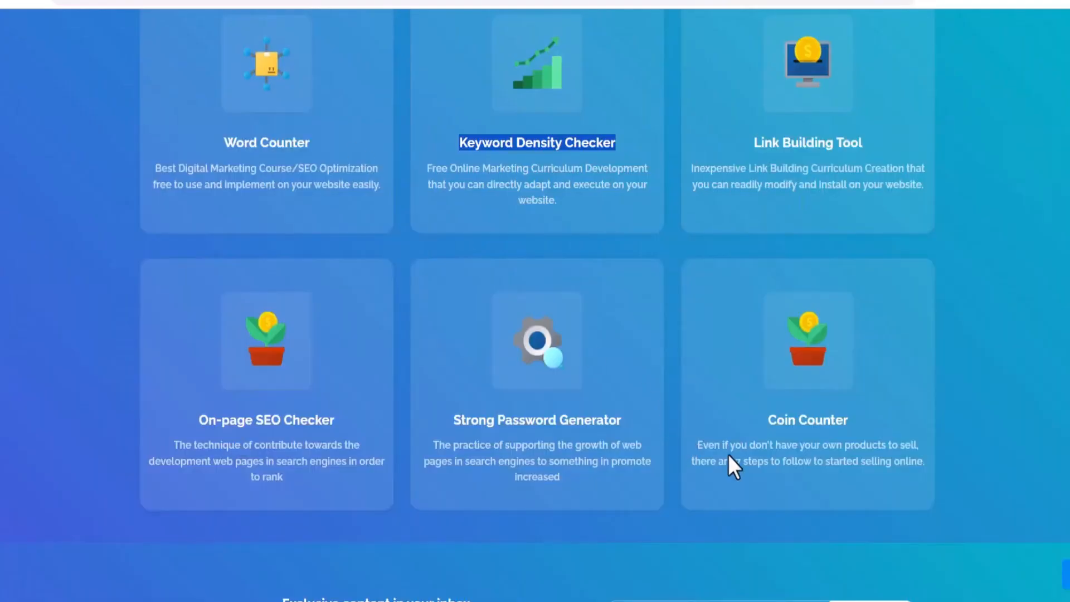
Copy the Link Building Tool card heading from the live blog
{"action": "left_click_drag", "start_coordinate": [734, 407], "coordinate": [880, 429]}
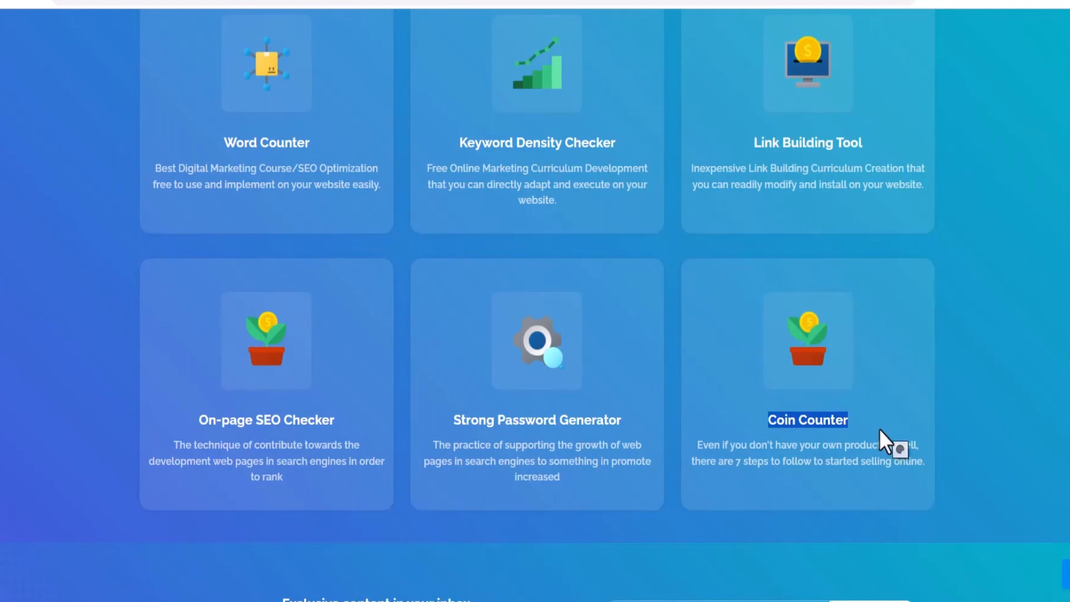
{"action": "left_click_drag", "start_coordinate": [750, 142], "coordinate": [909, 143]}
{"action": "right_click", "coordinate": [815, 144]}
{"action": "left_click", "coordinate": [836, 264]}
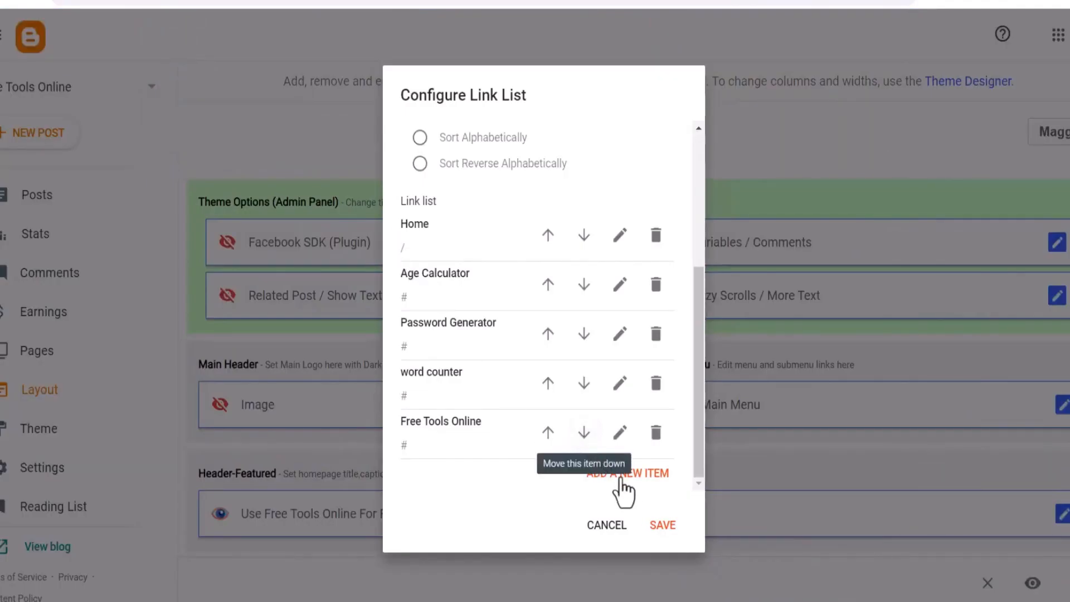
Add a Main Menu link item named Link Building Tool with URL # and save the item
{"action": "left_click", "coordinate": [619, 479]}
{"action": "right_click", "coordinate": [485, 230]}
{"action": "left_click", "coordinate": [500, 357]}
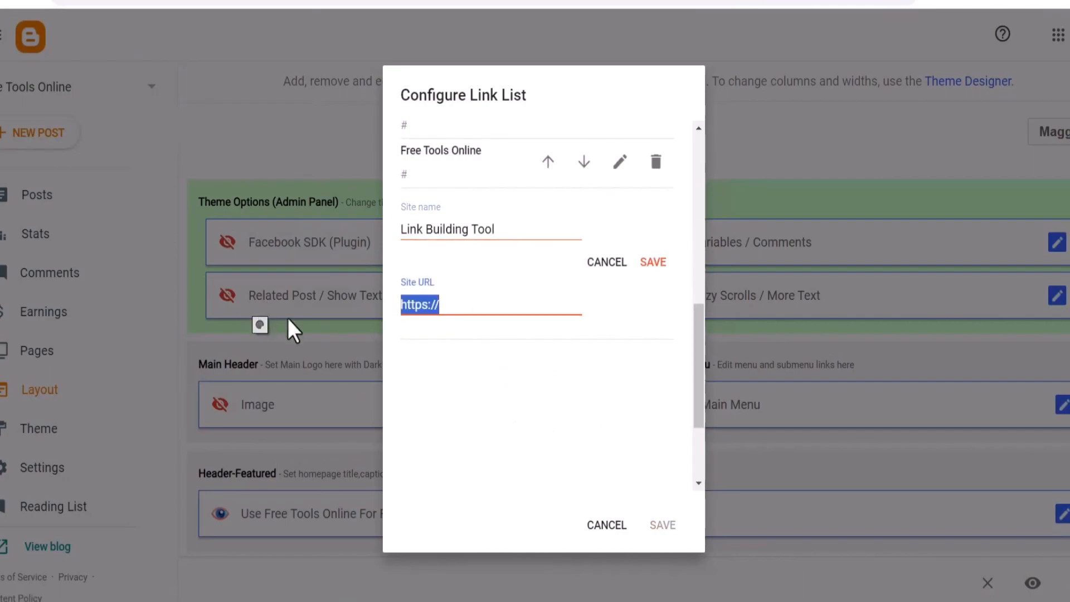
{"action": "type", "text": "#"}
{"action": "left_click", "coordinate": [655, 264]}
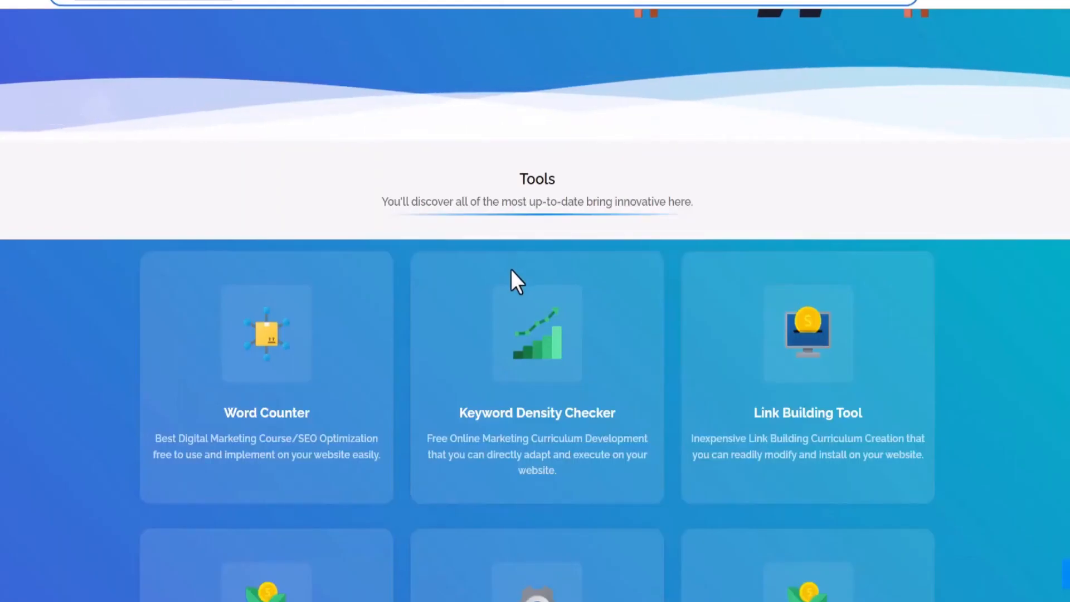
Copy the On-page SEO Checker card heading from the live blog
{"action": "scroll", "coordinate": [502, 290], "scroll_direction": "down", "scroll_amount": 3}
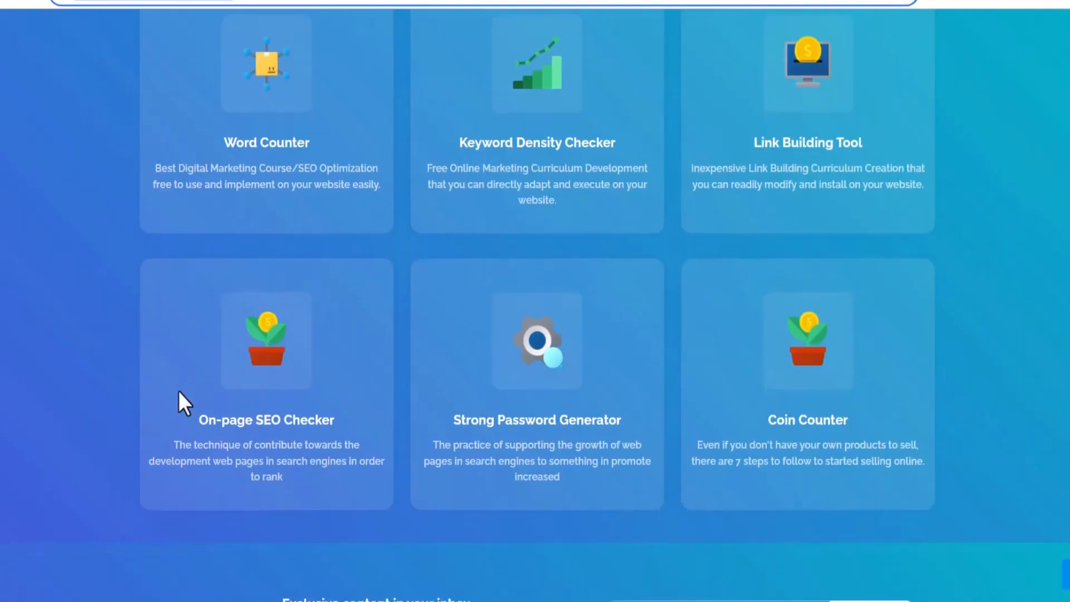
{"action": "left_click_drag", "start_coordinate": [197, 419], "coordinate": [334, 424]}
{"action": "right_click", "coordinate": [315, 428]}
{"action": "left_click", "coordinate": [370, 294]}
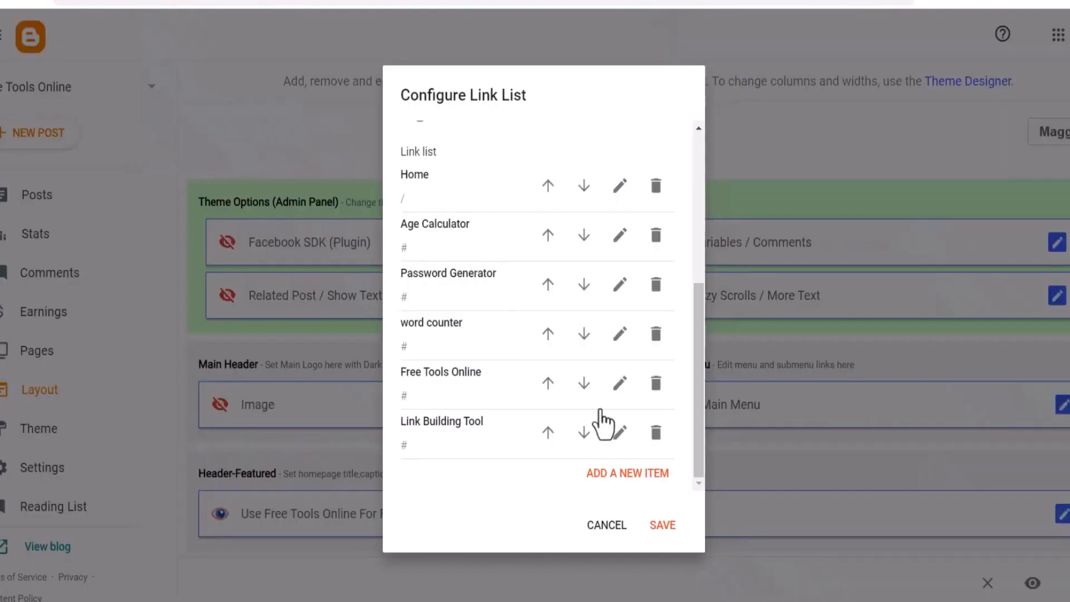
Add a Main Menu link item named On-page SEO Checker with URL #, then save the link list
{"action": "left_click", "coordinate": [624, 474]}
{"action": "right_click", "coordinate": [453, 229]}
{"action": "left_click", "coordinate": [513, 337]}
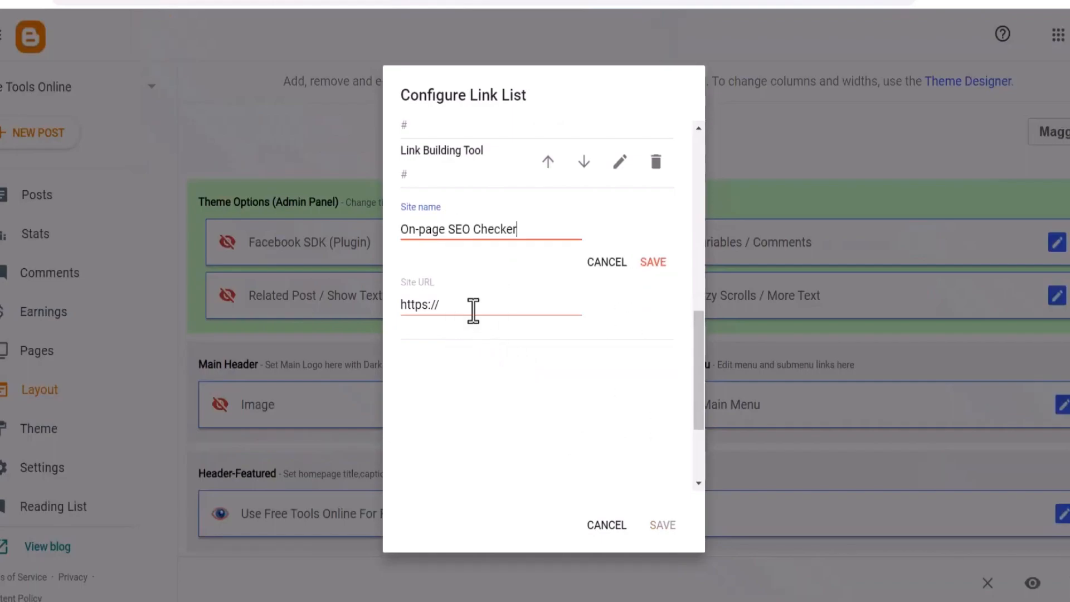
{"action": "left_click", "coordinate": [653, 262]}
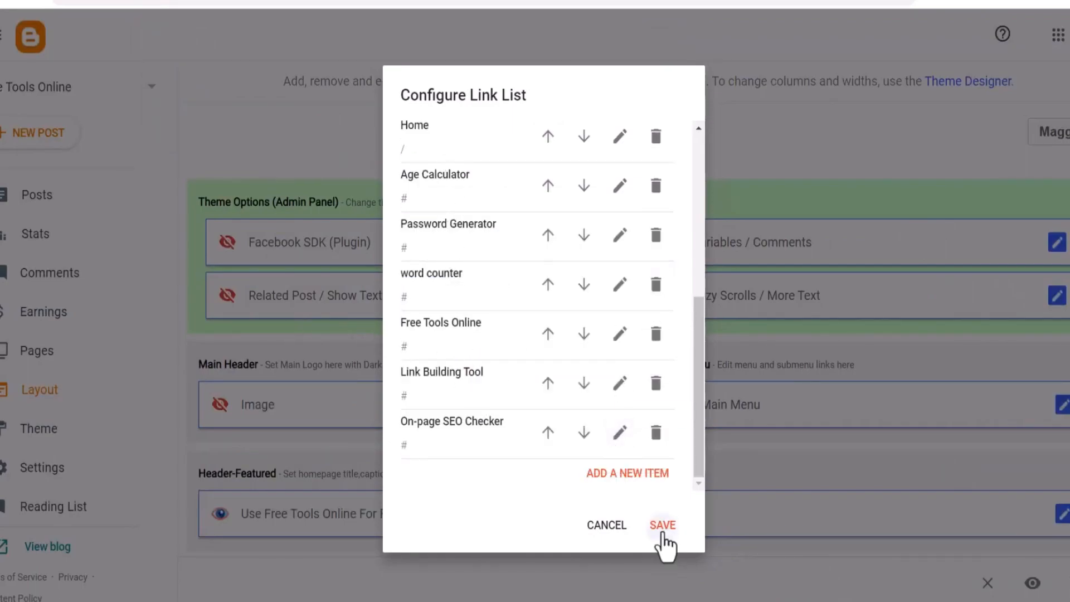
{"action": "left_click", "coordinate": [664, 534]}
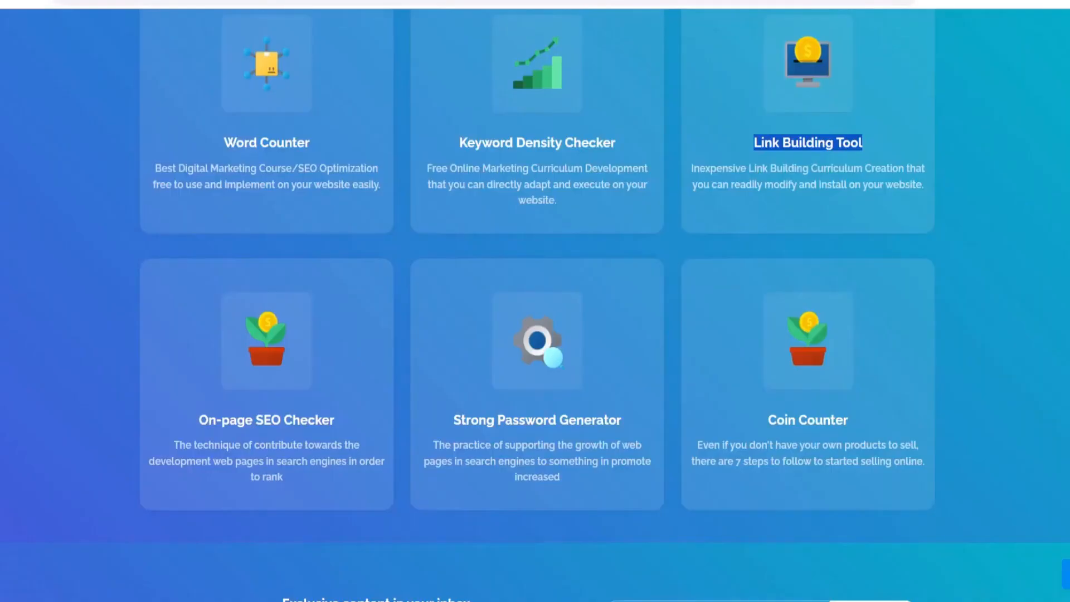
Open the Coin Counter gadget in the Featured Category section for editing
{"action": "left_click", "coordinate": [155, 116]}
{"action": "scroll", "coordinate": [280, 218], "scroll_direction": "up", "scroll_amount": 10}
{"action": "left_click_drag", "start_coordinate": [357, 48], "coordinate": [939, 94]}
{"action": "scroll", "coordinate": [694, 202], "scroll_direction": "down", "scroll_amount": 9}
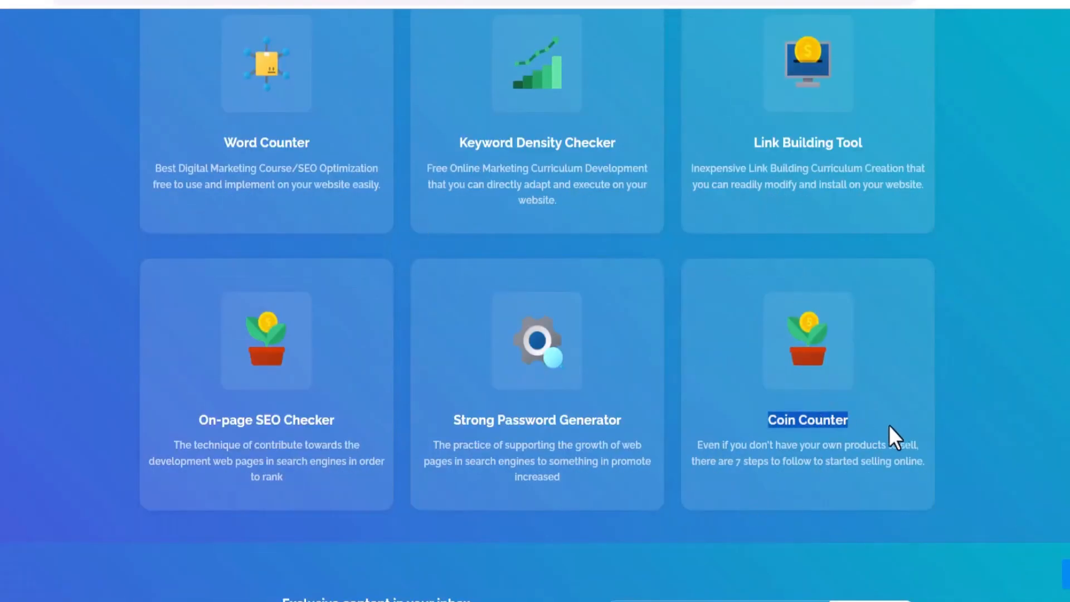
{"action": "right_click", "coordinate": [895, 427]}
{"action": "left_click", "coordinate": [831, 282]}
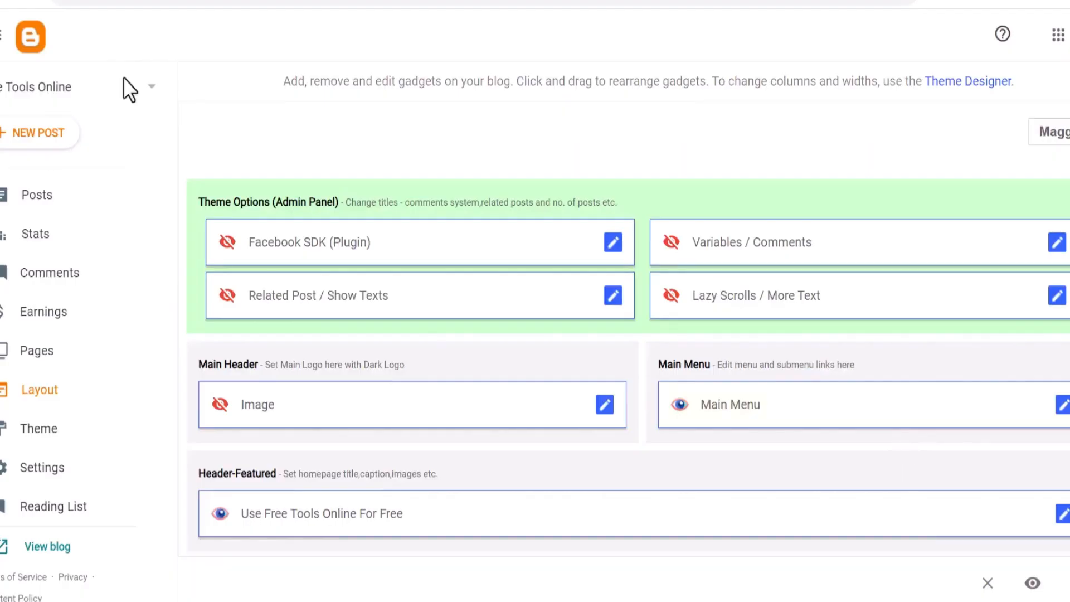
{"action": "scroll", "coordinate": [525, 306], "scroll_direction": "down", "scroll_amount": 5}
{"action": "scroll", "coordinate": [526, 306], "scroll_direction": "down", "scroll_amount": 15}
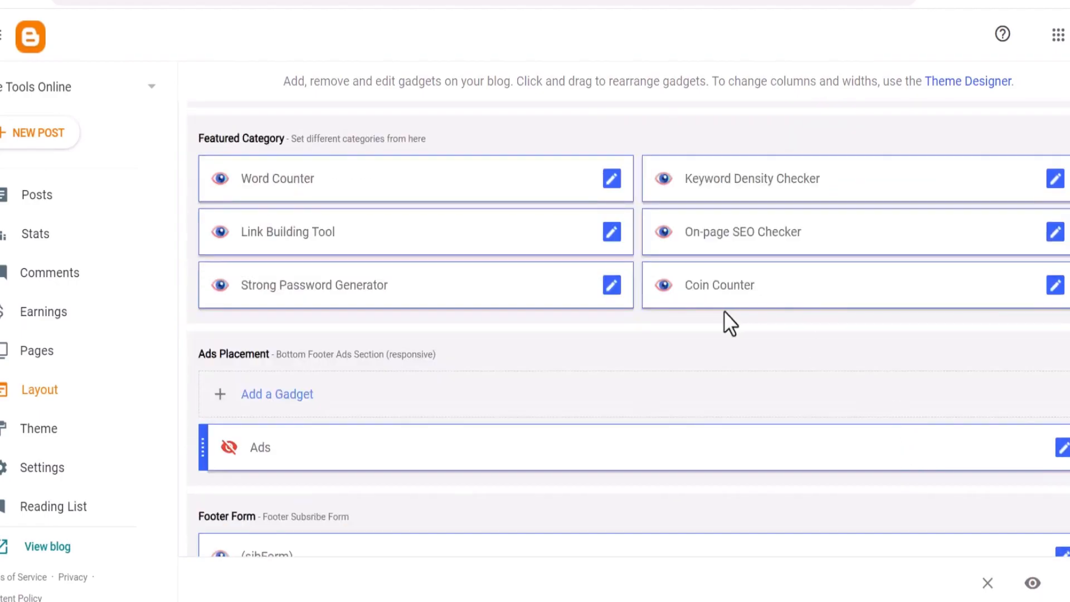
{"action": "left_click", "coordinate": [1058, 290]}
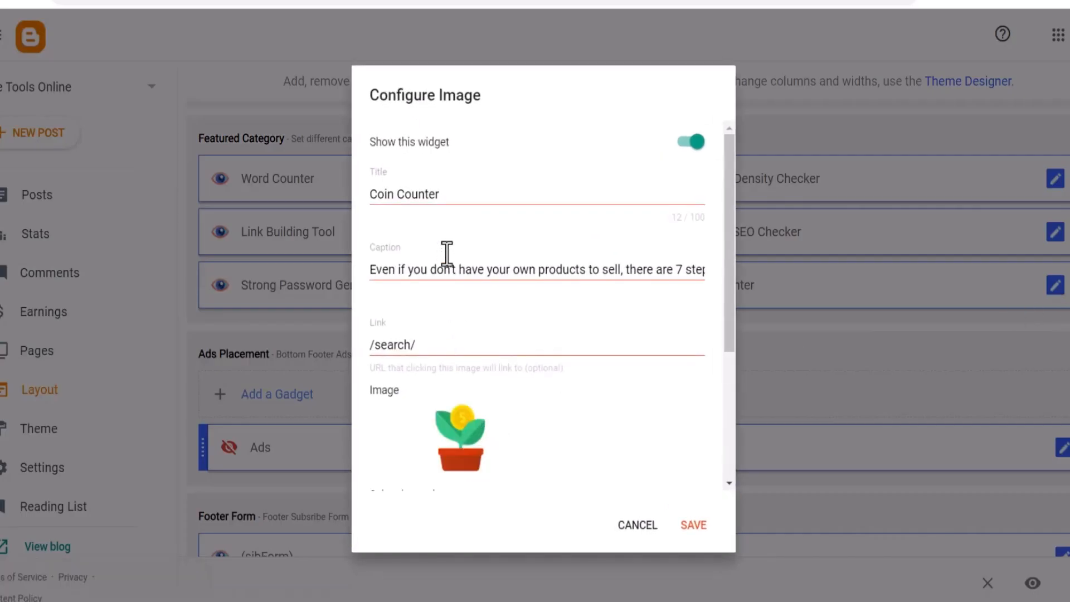
Copy the Age Calculator menu label from the live blog and paste it as the gadget's title
{"action": "left_click_drag", "start_coordinate": [449, 195], "coordinate": [343, 209]}
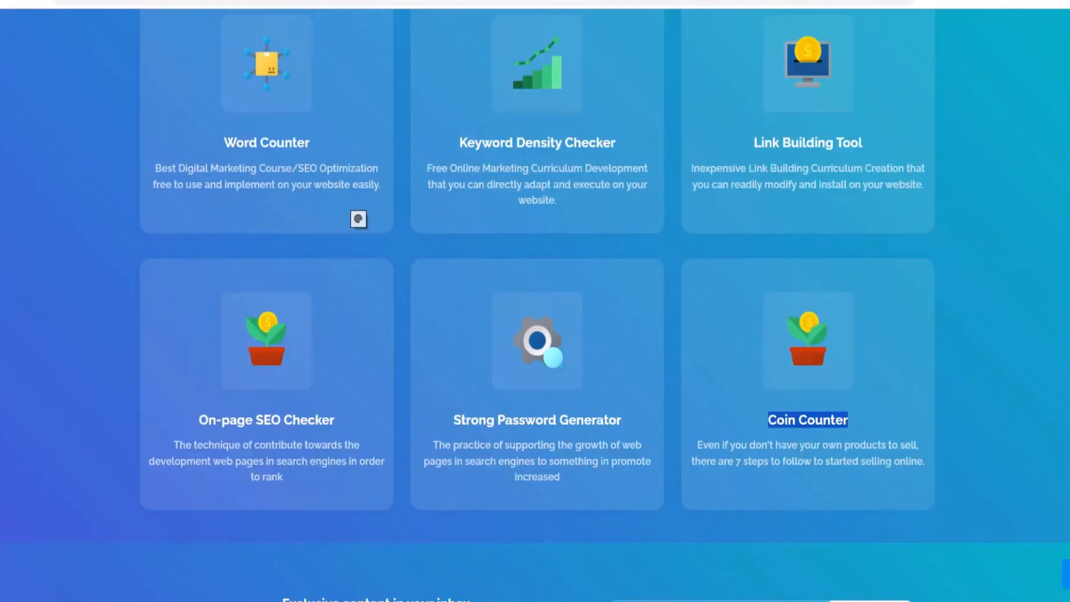
{"action": "scroll", "coordinate": [359, 218], "scroll_direction": "up", "scroll_amount": 10}
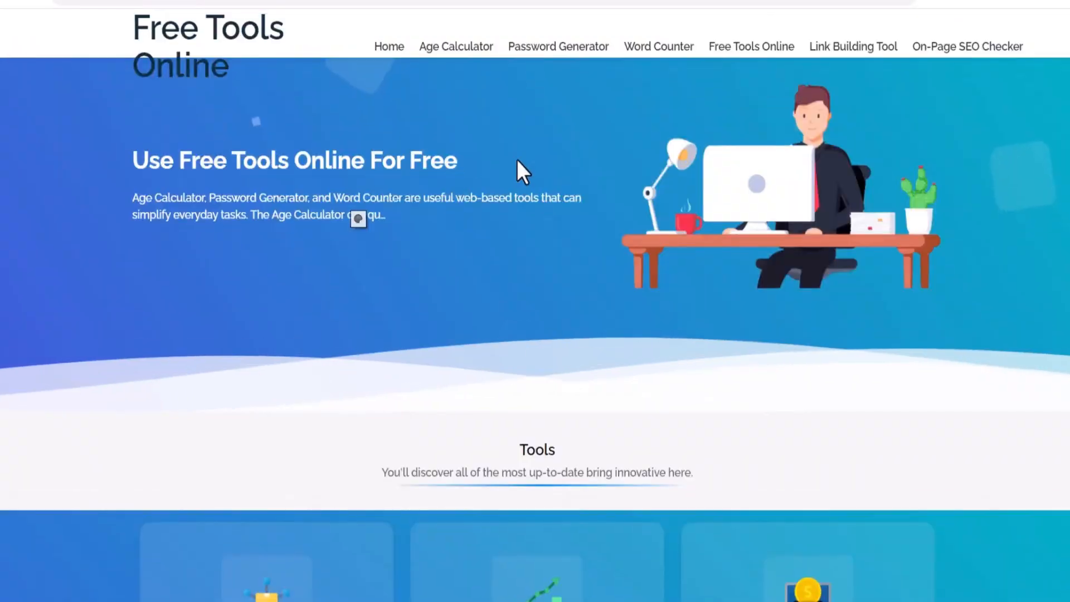
{"action": "triple_click", "coordinate": [426, 55]}
{"action": "right_click", "coordinate": [425, 47]}
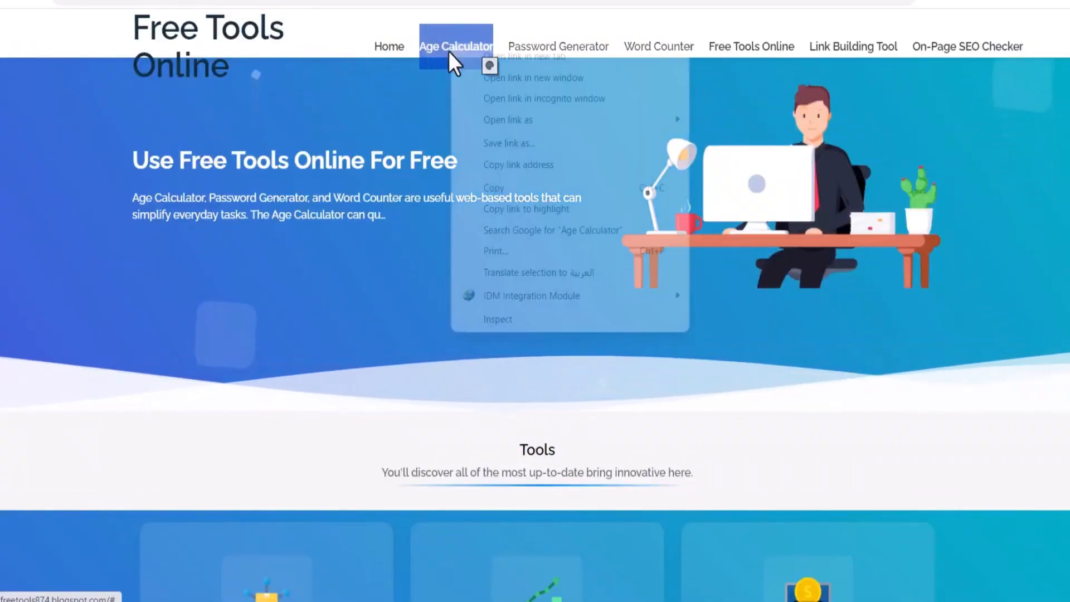
{"action": "left_click", "coordinate": [495, 190]}
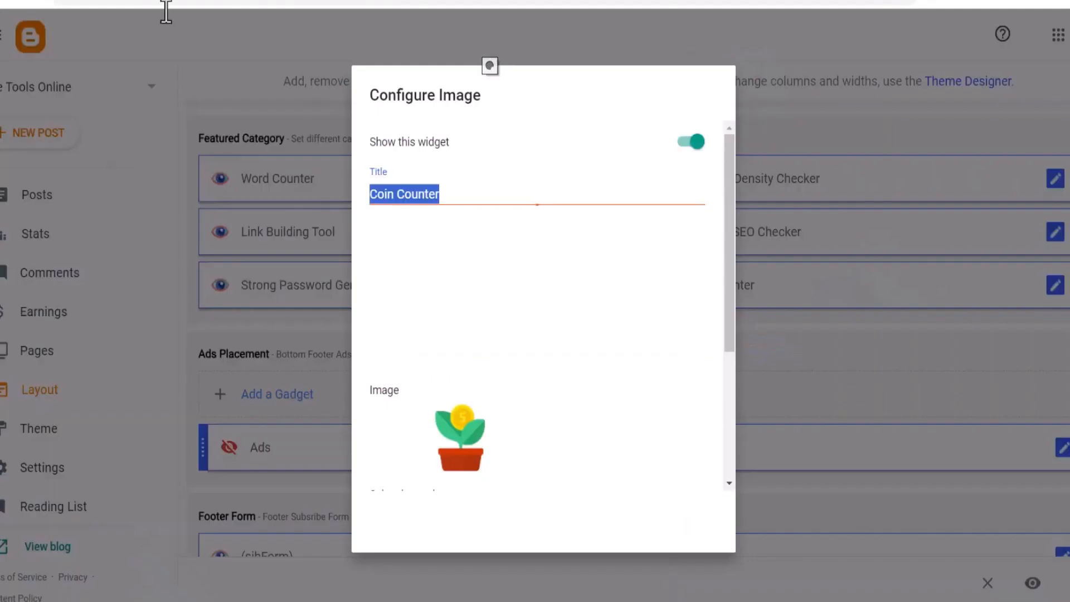
{"action": "right_click", "coordinate": [421, 208]}
{"action": "key", "text": "Escape"}
{"action": "key", "text": "ctrl+v"}
Replace the gadget's caption with USE free Age Calculator tools online and save the gadget
{"action": "left_click_drag", "start_coordinate": [382, 267], "coordinate": [599, 273]}
{"action": "triple_click", "coordinate": [598, 273]}
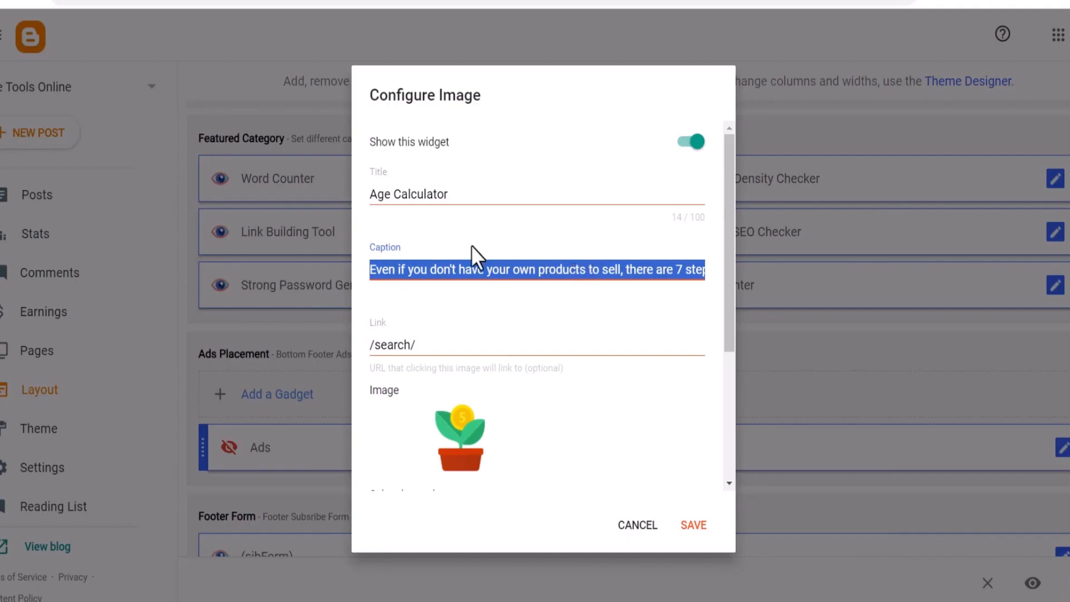
{"action": "type", "text": "USE free Age Calculator"}
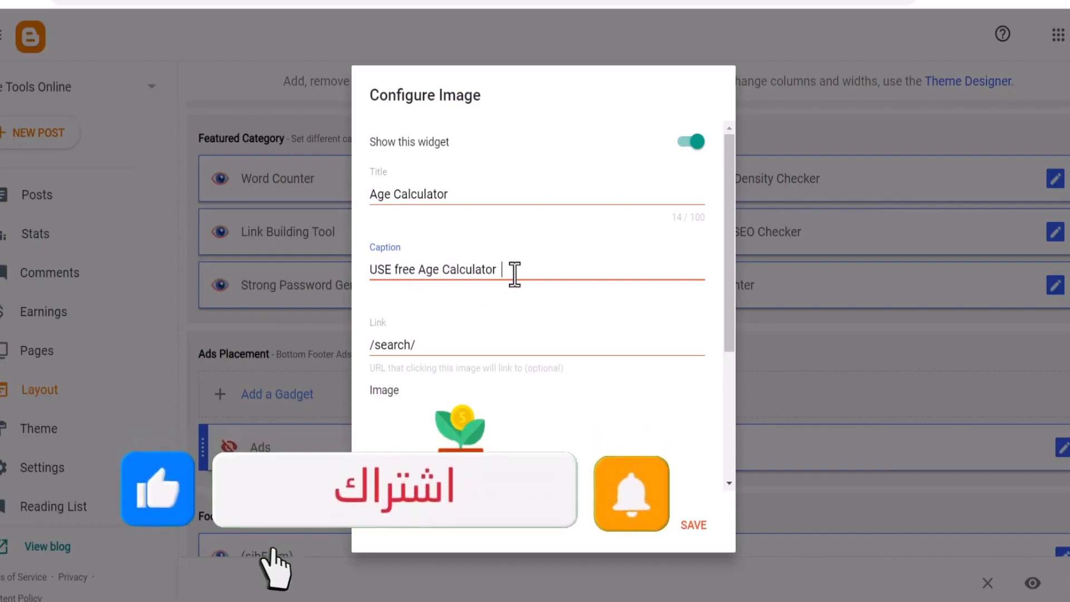
{"action": "type", "text": "  tools "}
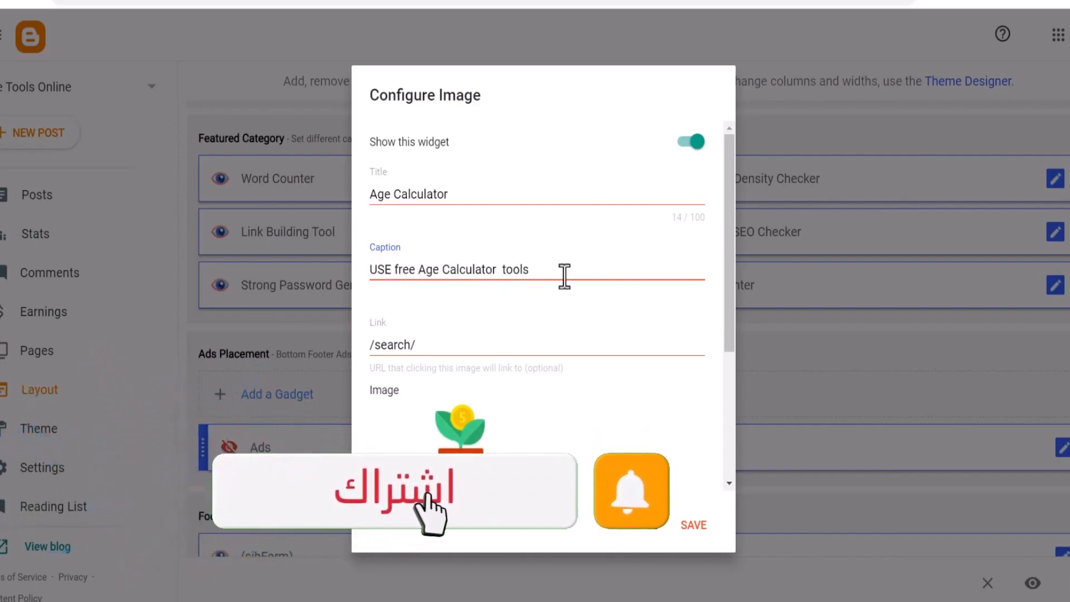
{"action": "type", "text": "online"}
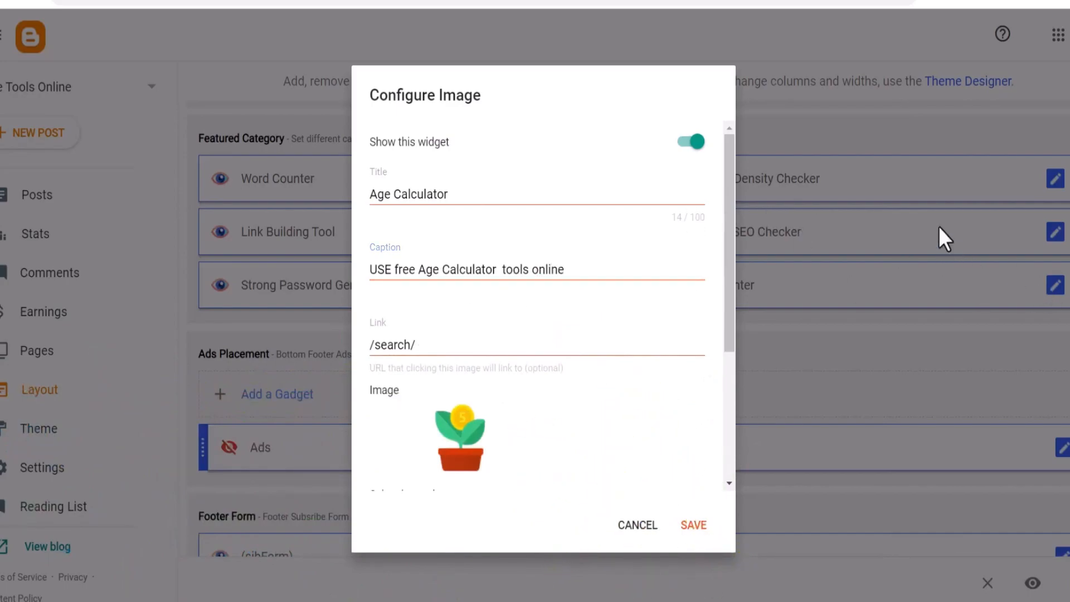
{"action": "left_click", "coordinate": [691, 525]}
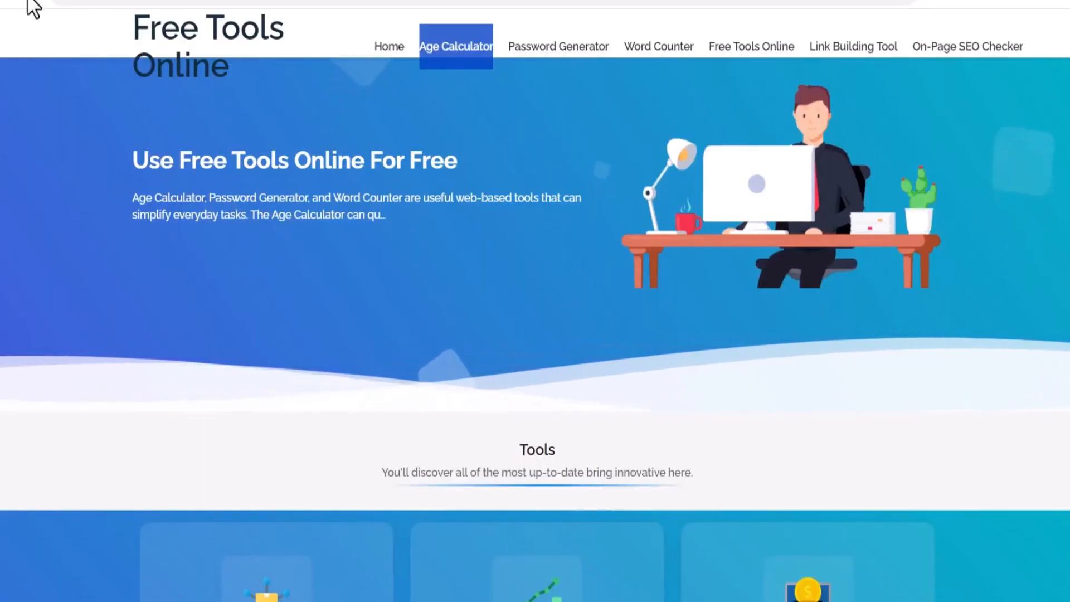
Rename the On-page SEO Checker menu item to SEO Checker in the Main Menu link list
{"action": "scroll", "coordinate": [341, 311], "scroll_direction": "down", "scroll_amount": 10}
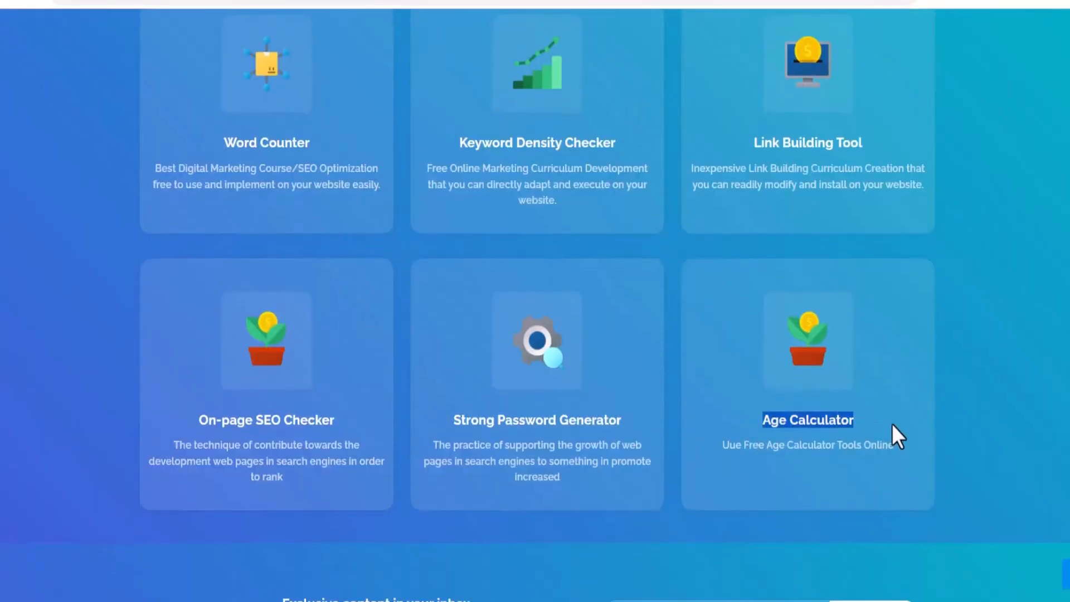
{"action": "scroll", "coordinate": [593, 401], "scroll_direction": "up", "scroll_amount": 5}
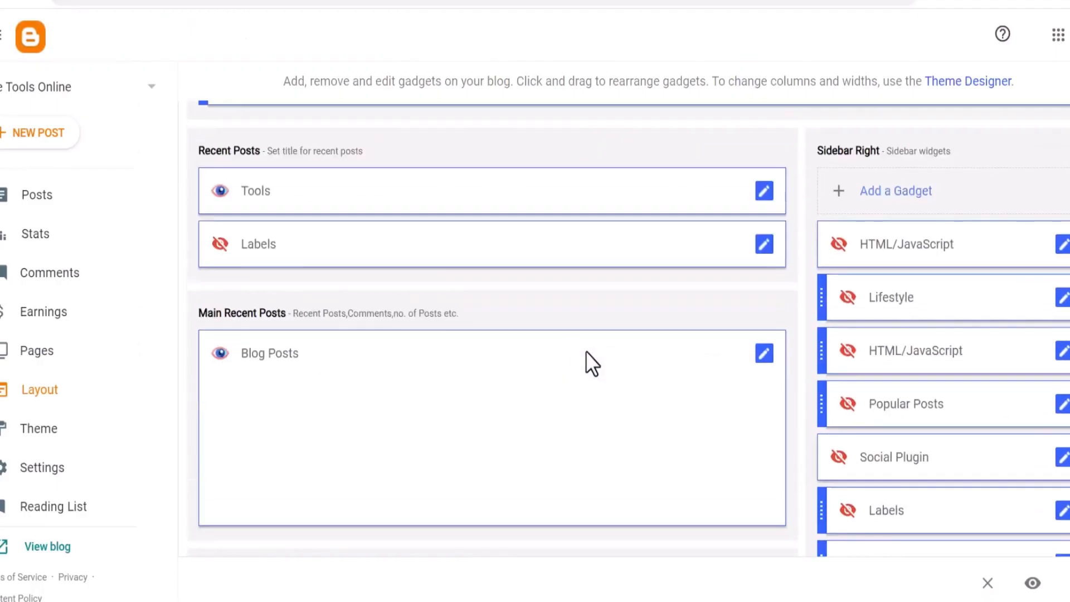
{"action": "scroll", "coordinate": [604, 354], "scroll_direction": "up", "scroll_amount": 10}
{"action": "left_click", "coordinate": [1062, 405]}
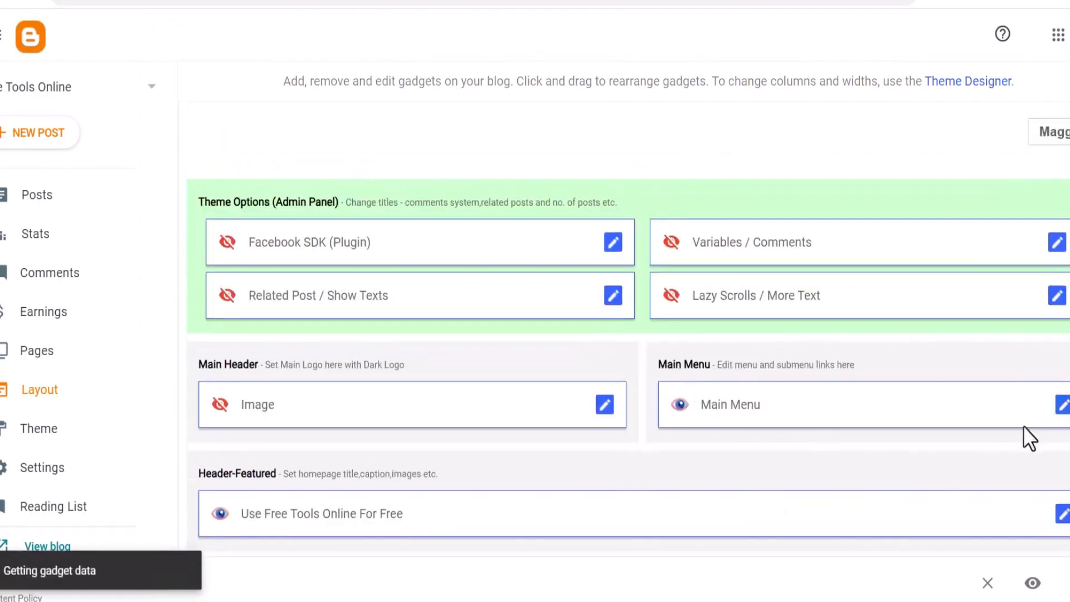
{"action": "scroll", "coordinate": [480, 390], "scroll_direction": "down", "scroll_amount": 5}
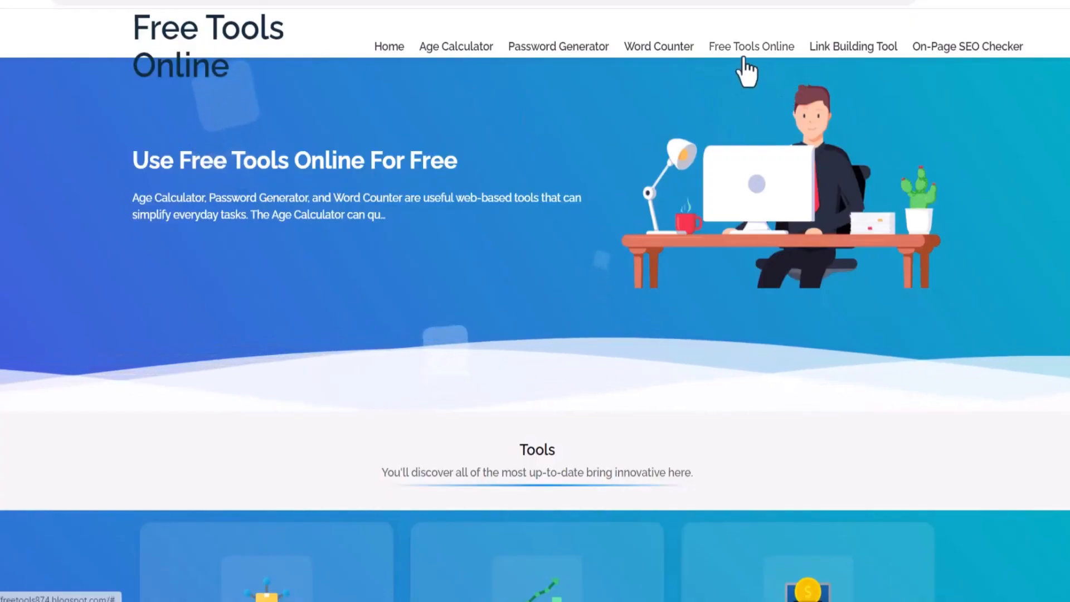
{"action": "scroll", "coordinate": [601, 286], "scroll_direction": "down", "scroll_amount": 10}
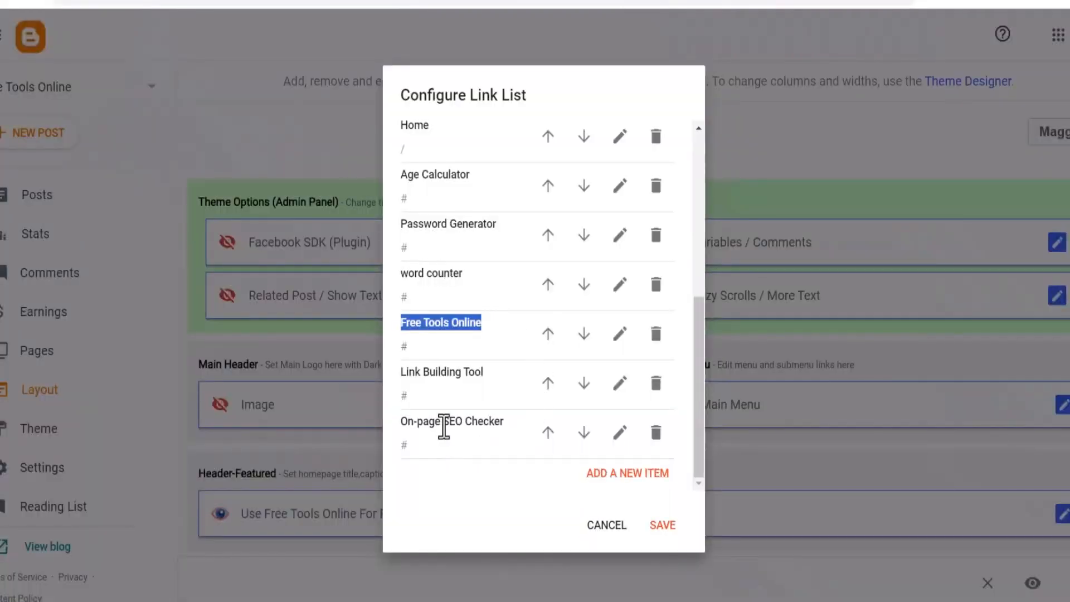
{"action": "left_click", "coordinate": [630, 438]}
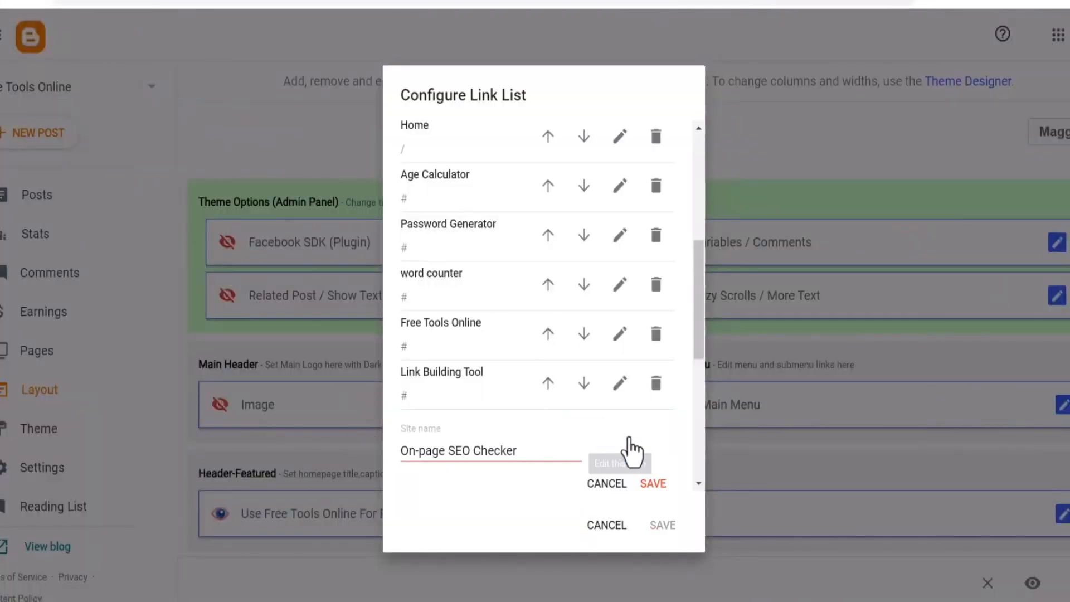
{"action": "left_click_drag", "start_coordinate": [448, 451], "coordinate": [357, 465]}
{"action": "left_click", "coordinate": [653, 483]}
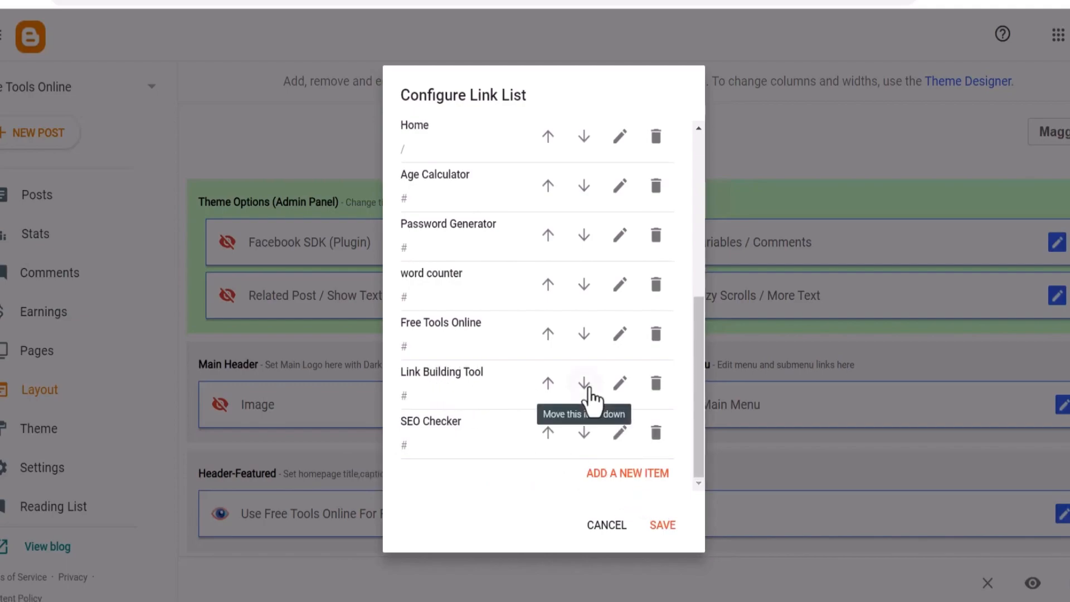
Rename the Link Building Tool menu item to Link Building and save the Main Menu link list
{"action": "left_click", "coordinate": [620, 385]}
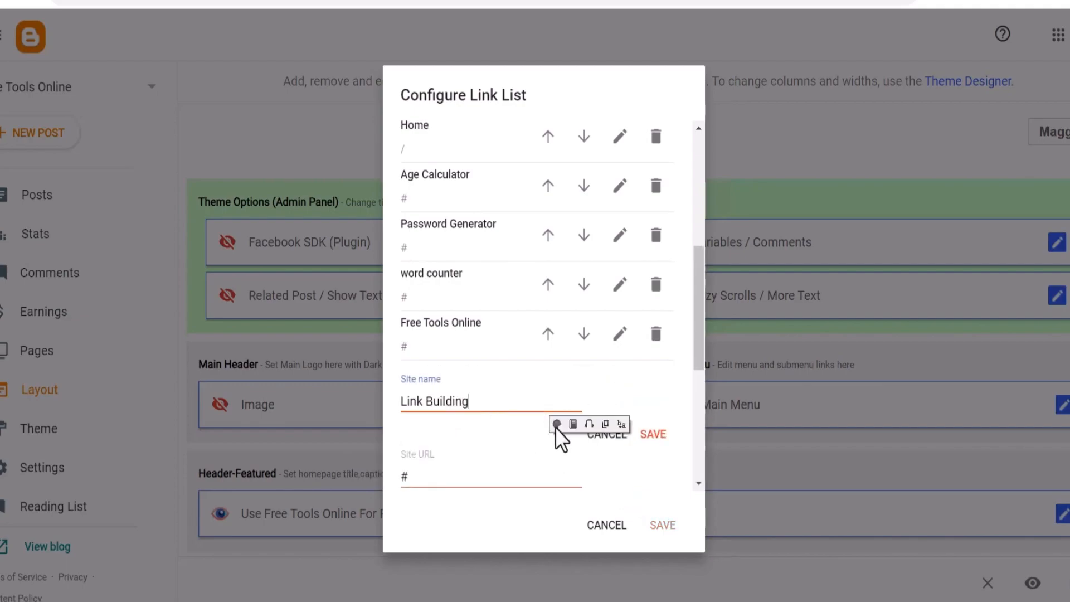
{"action": "left_click", "coordinate": [651, 435]}
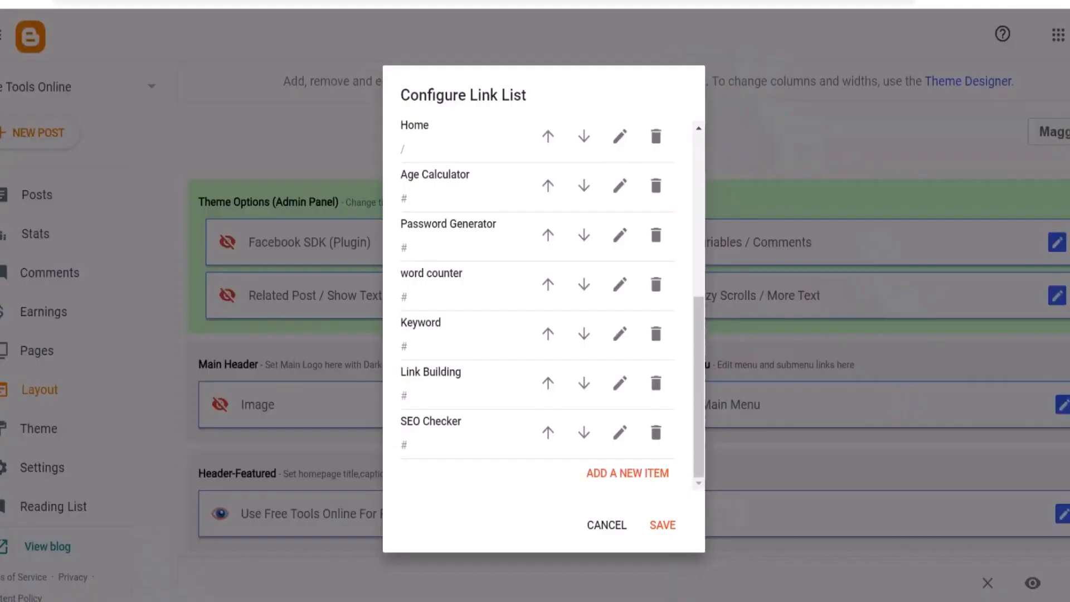
{"action": "left_click", "coordinate": [662, 526]}
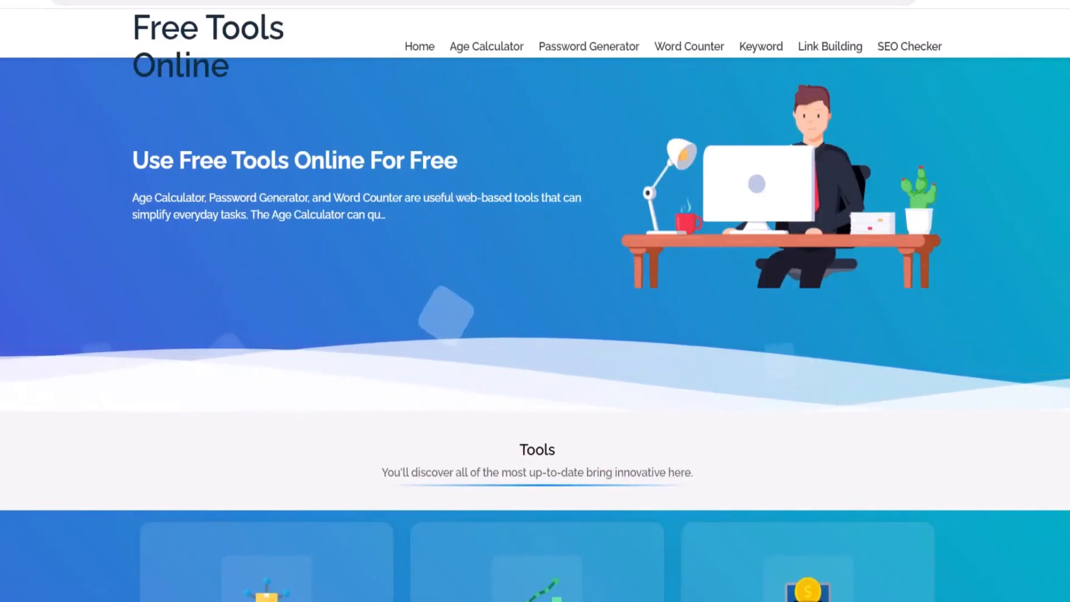
Delete the Home item from the Main Menu link list and save it
{"action": "left_click", "coordinate": [62, 1]}
{"action": "scroll", "coordinate": [848, 485], "scroll_direction": "down", "scroll_amount": 5}
{"action": "scroll", "coordinate": [1000, 430], "scroll_direction": "up", "scroll_amount": 5}
{"action": "left_click", "coordinate": [1063, 407]}
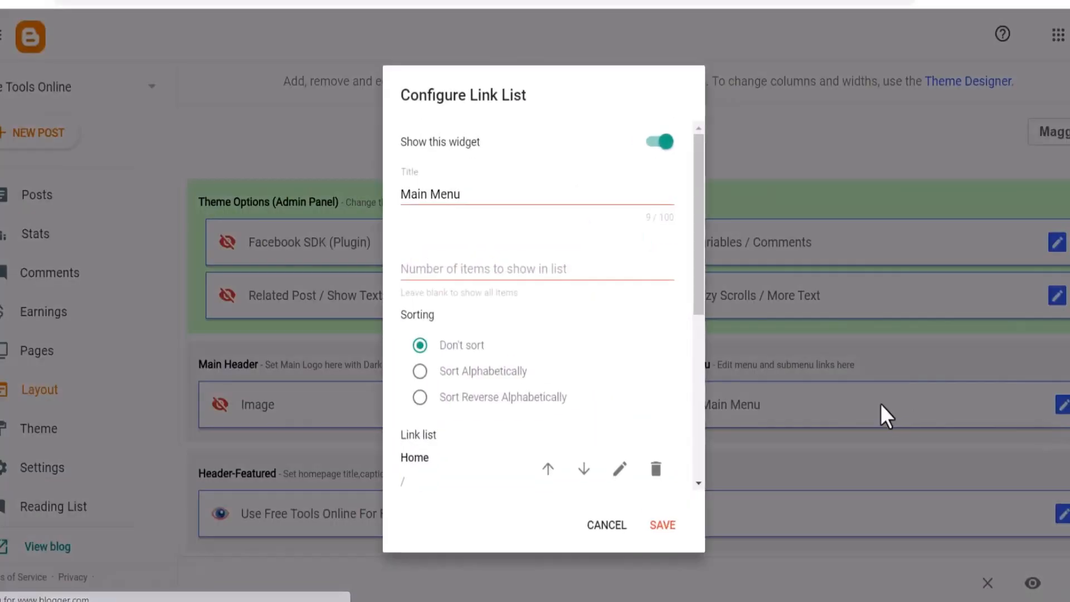
{"action": "scroll", "coordinate": [480, 325], "scroll_direction": "down", "scroll_amount": 5}
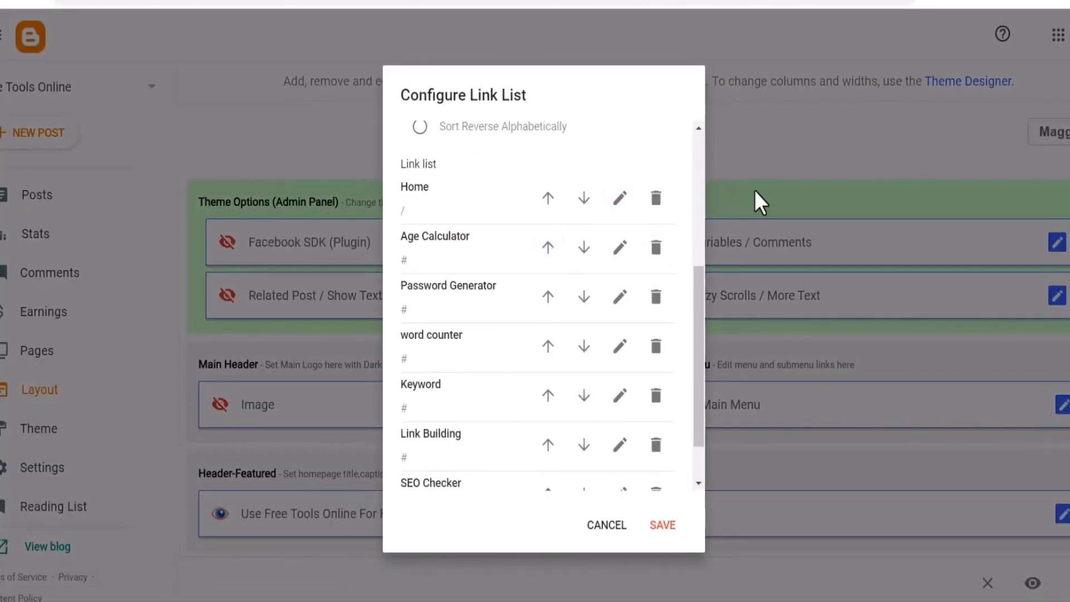
{"action": "left_click", "coordinate": [658, 208]}
{"action": "left_click", "coordinate": [666, 524]}
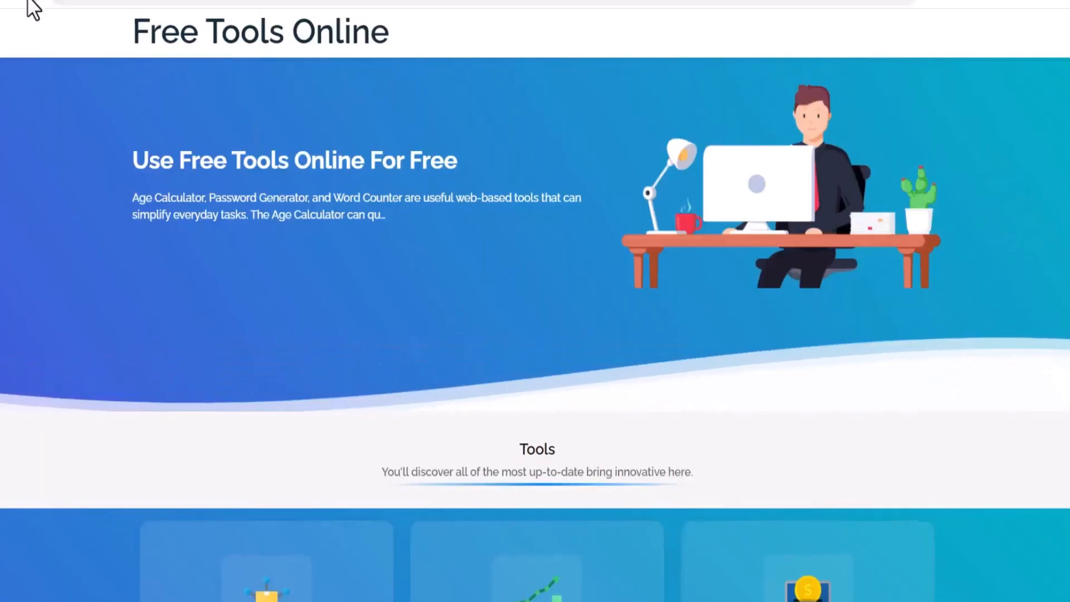
Review the updated header menu and tool cards on the live blog
{"action": "left_click_drag", "start_coordinate": [131, 33], "coordinate": [906, 38]}
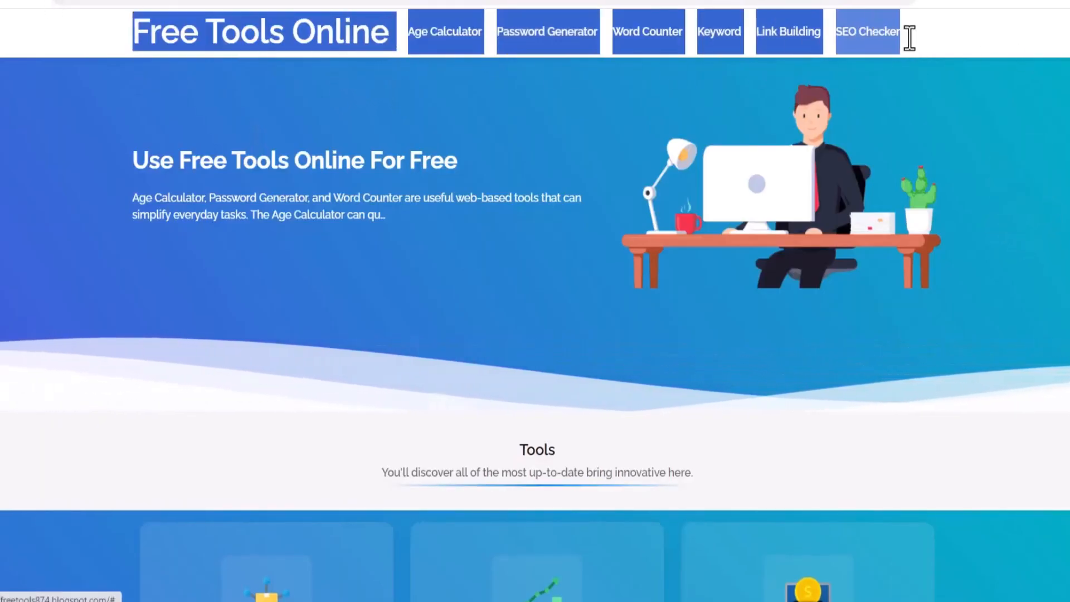
{"action": "scroll", "coordinate": [606, 444], "scroll_direction": "down", "scroll_amount": 15}
{"action": "left_click", "coordinate": [428, 549]}
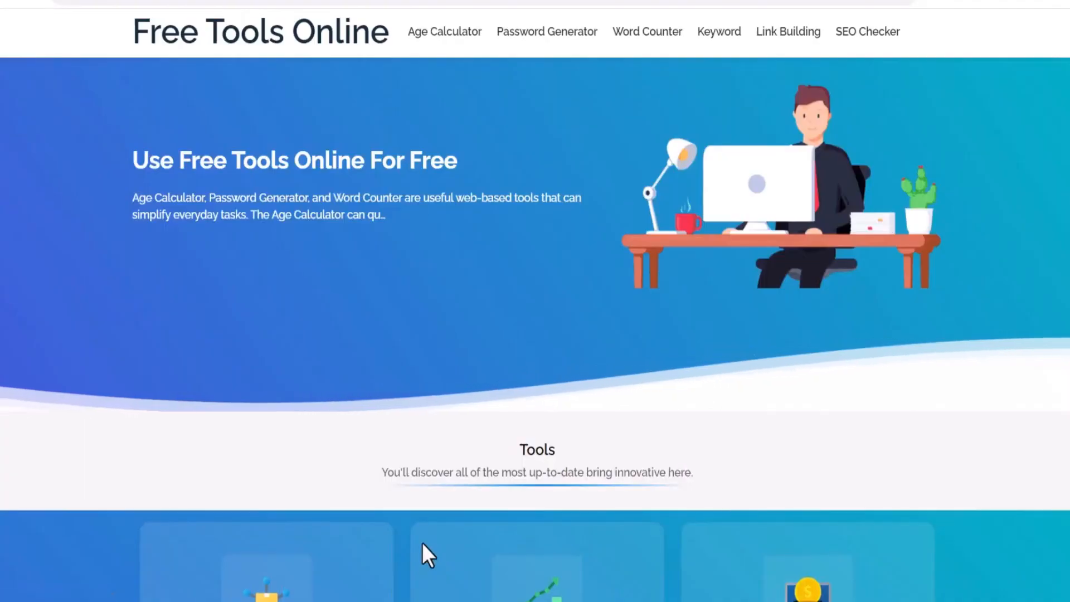
{"action": "scroll", "coordinate": [396, 386], "scroll_direction": "down", "scroll_amount": 10}
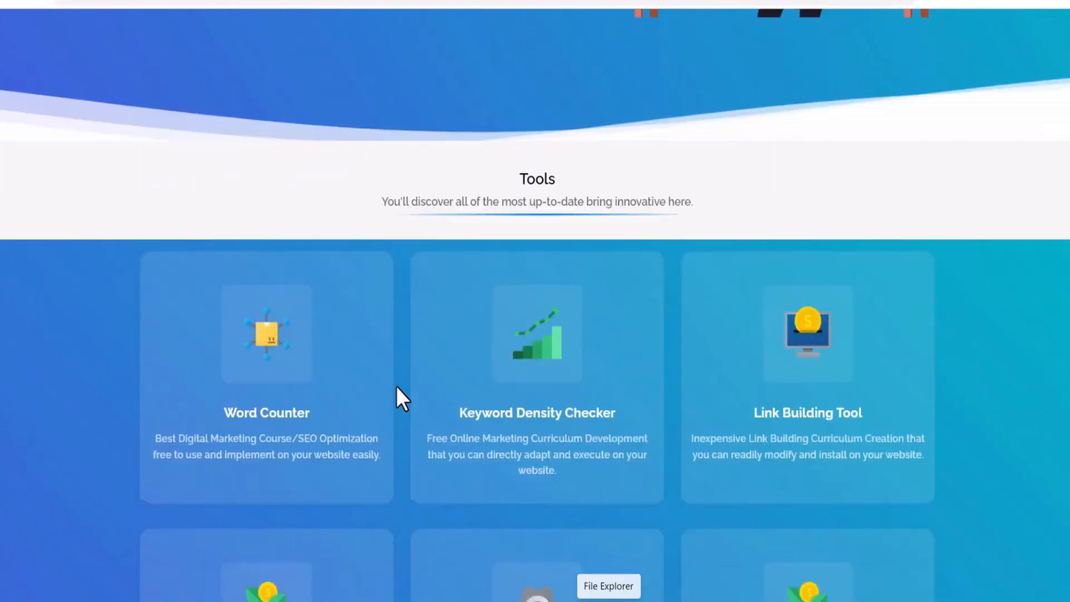
{"action": "scroll", "coordinate": [418, 370], "scroll_direction": "up", "scroll_amount": 10}
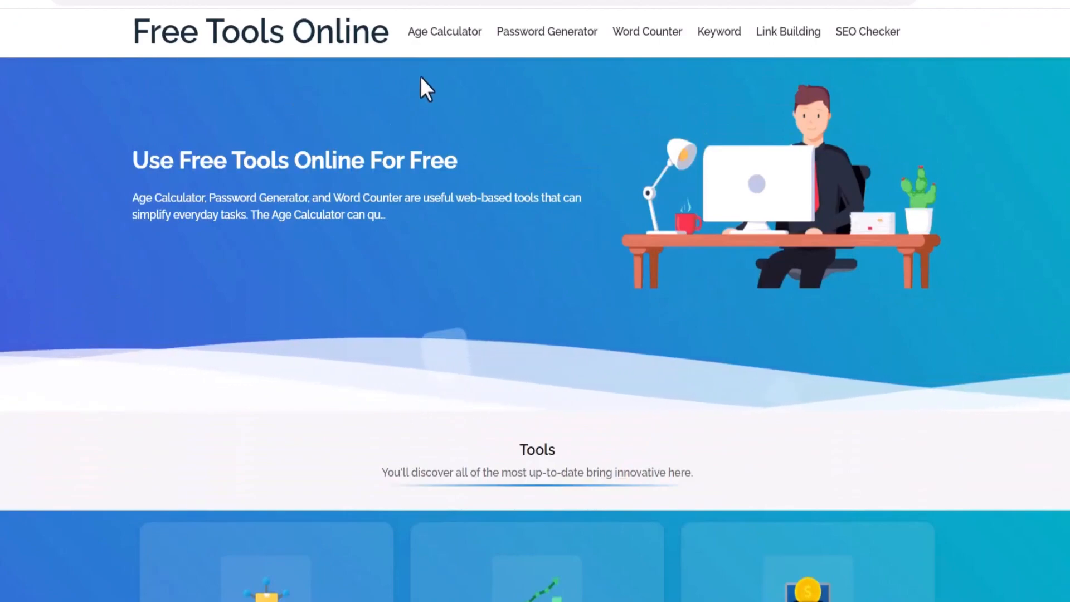
{"action": "left_click_drag", "start_coordinate": [130, 34], "coordinate": [903, 34]}
{"action": "scroll", "coordinate": [653, 202], "scroll_direction": "down", "scroll_amount": 3}
{"action": "left_click_drag", "start_coordinate": [1035, 336], "coordinate": [317, 591]}
{"action": "scroll", "coordinate": [385, 423], "scroll_direction": "down", "scroll_amount": 3}
{"action": "scroll", "coordinate": [406, 427], "scroll_direction": "up", "scroll_amount": 10}
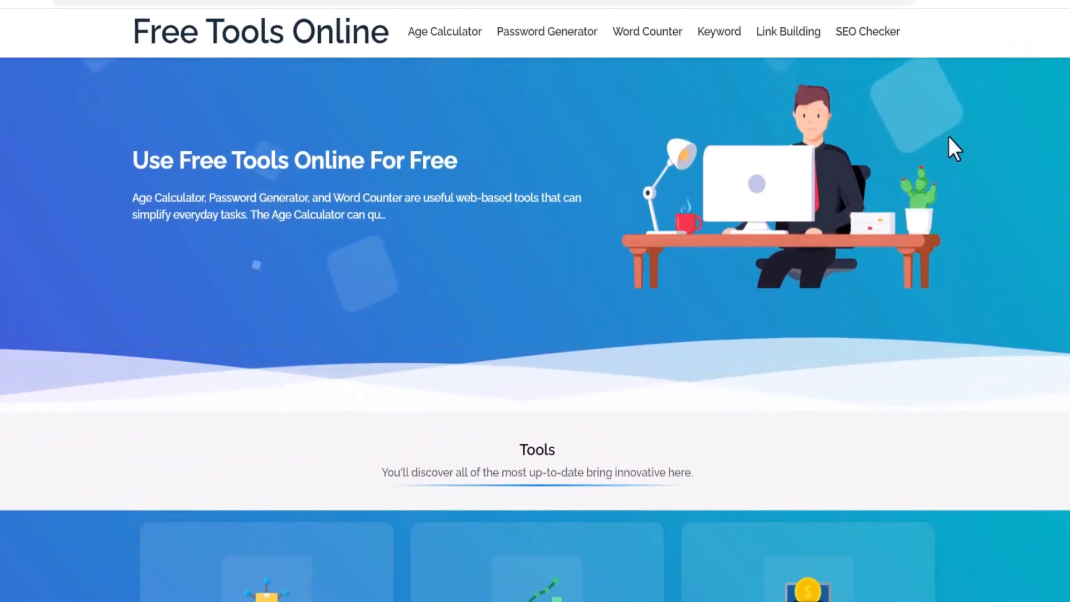
Select and copy all of the word counter HTML code in the text editor
{"action": "left_click_drag", "start_coordinate": [408, 39], "coordinate": [969, 48]}
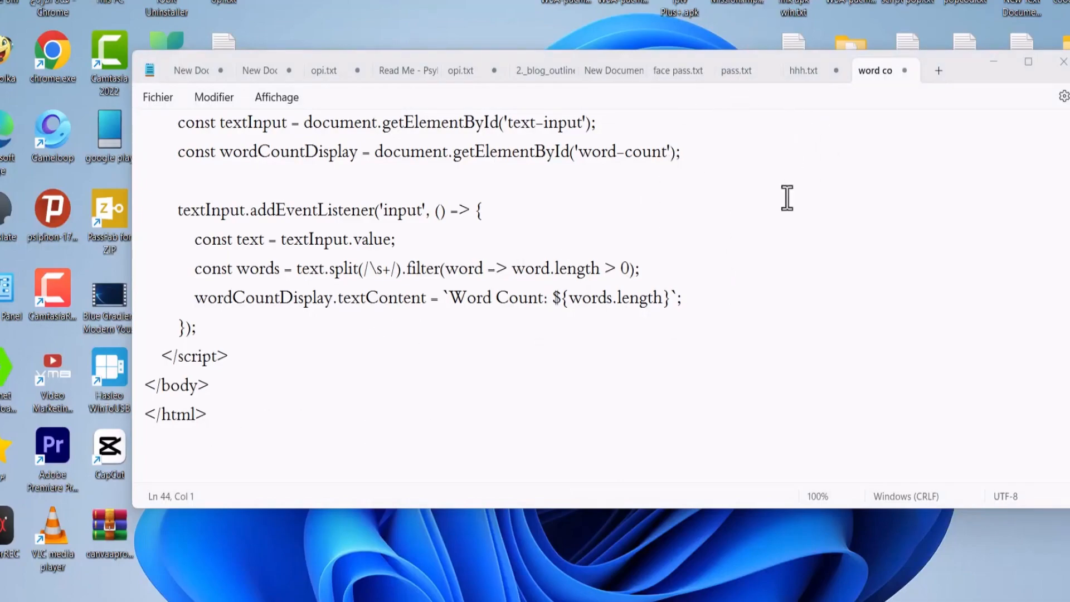
{"action": "left_click", "coordinate": [624, 192]}
{"action": "scroll", "coordinate": [601, 275], "scroll_direction": "up", "scroll_amount": 10}
{"action": "right_click", "coordinate": [550, 165]}
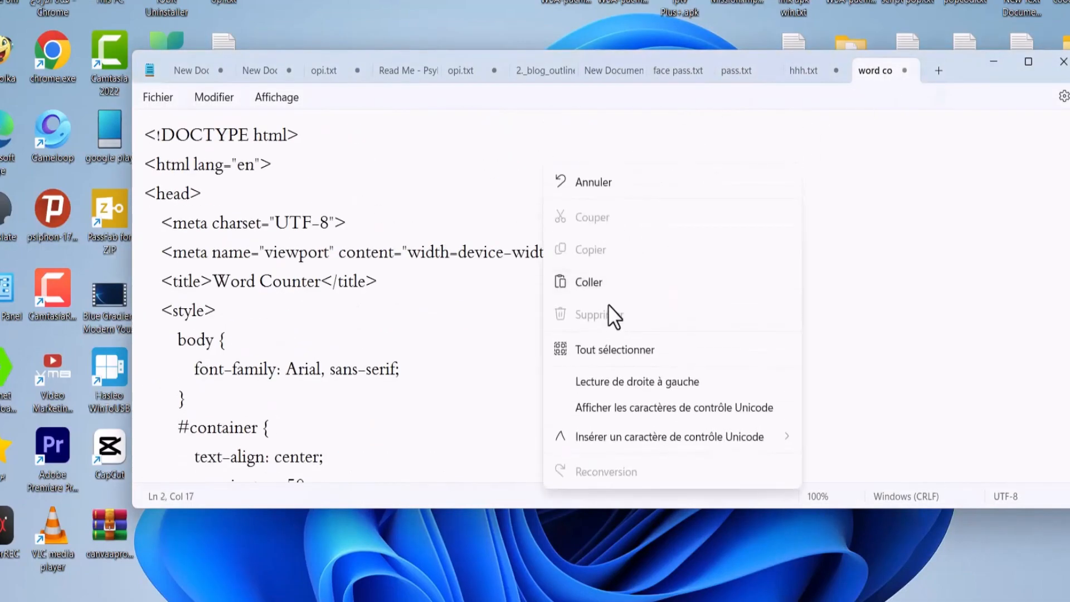
{"action": "left_click", "coordinate": [608, 351]}
{"action": "right_click", "coordinate": [340, 181]}
{"action": "left_click", "coordinate": [407, 277]}
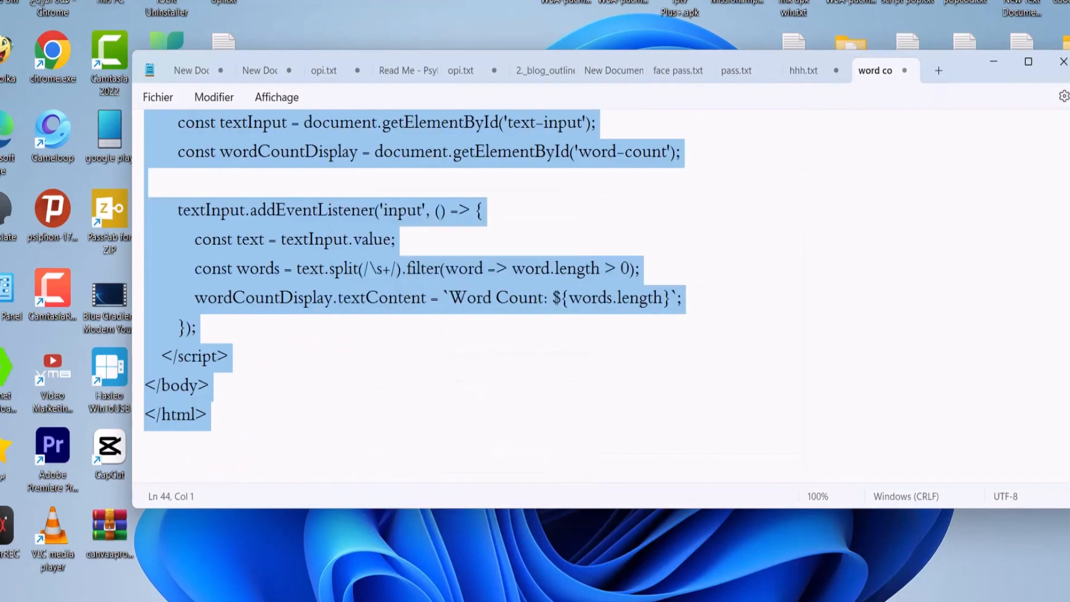
Create a new blog page, switch its editor to HTML view, and paste the word counter code
{"action": "mouse_move", "coordinate": [646, 601]}
{"action": "left_click", "coordinate": [633, 552]}
{"action": "left_click", "coordinate": [677, 601]}
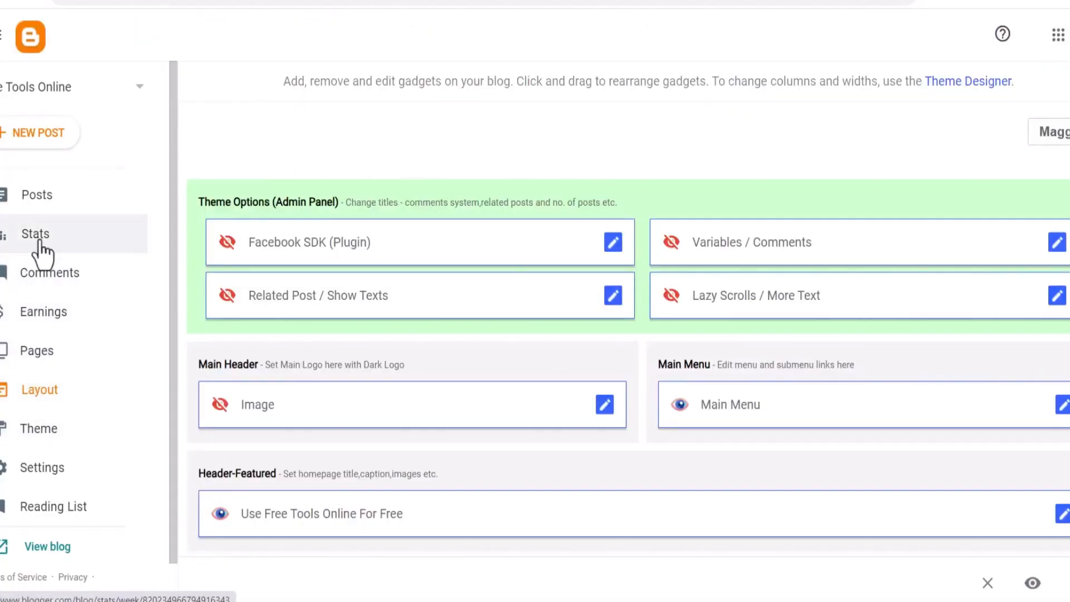
{"action": "left_click", "coordinate": [44, 349]}
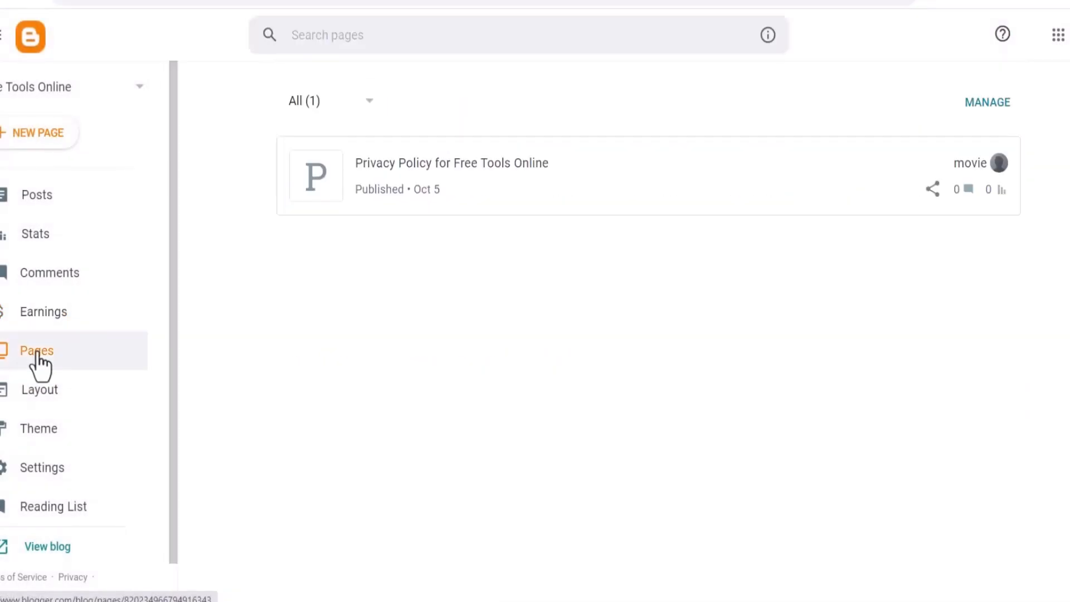
{"action": "left_click", "coordinate": [27, 142]}
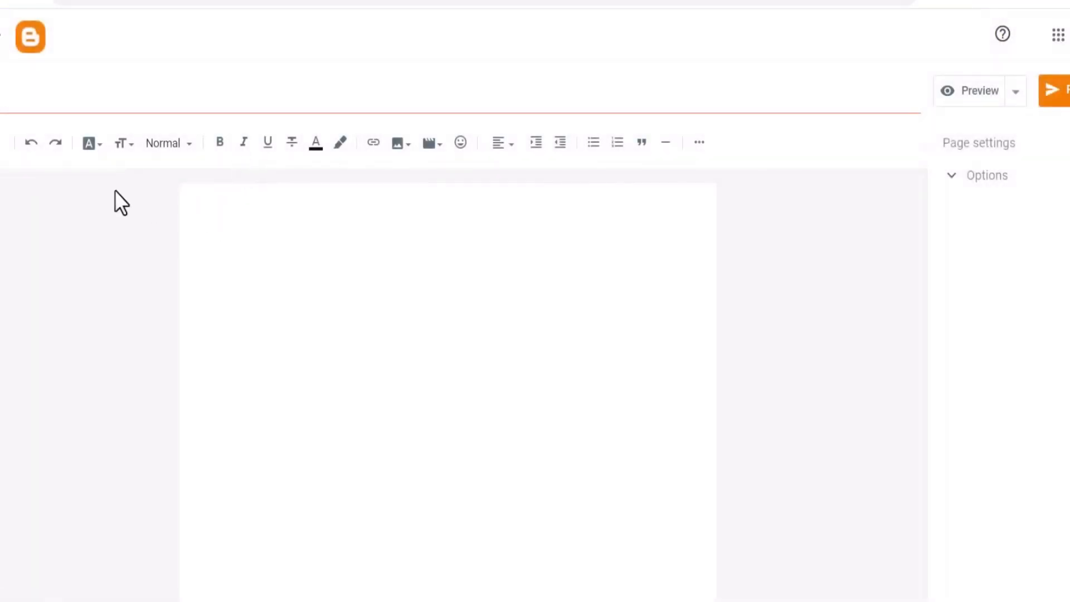
{"action": "left_click", "coordinate": [8, 144]}
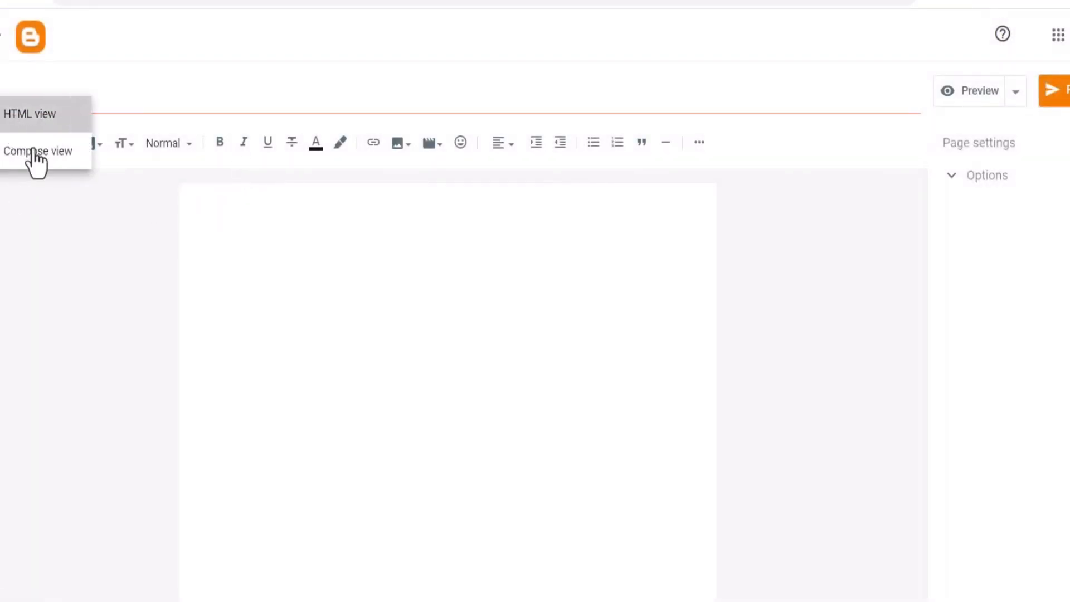
{"action": "left_click", "coordinate": [16, 118]}
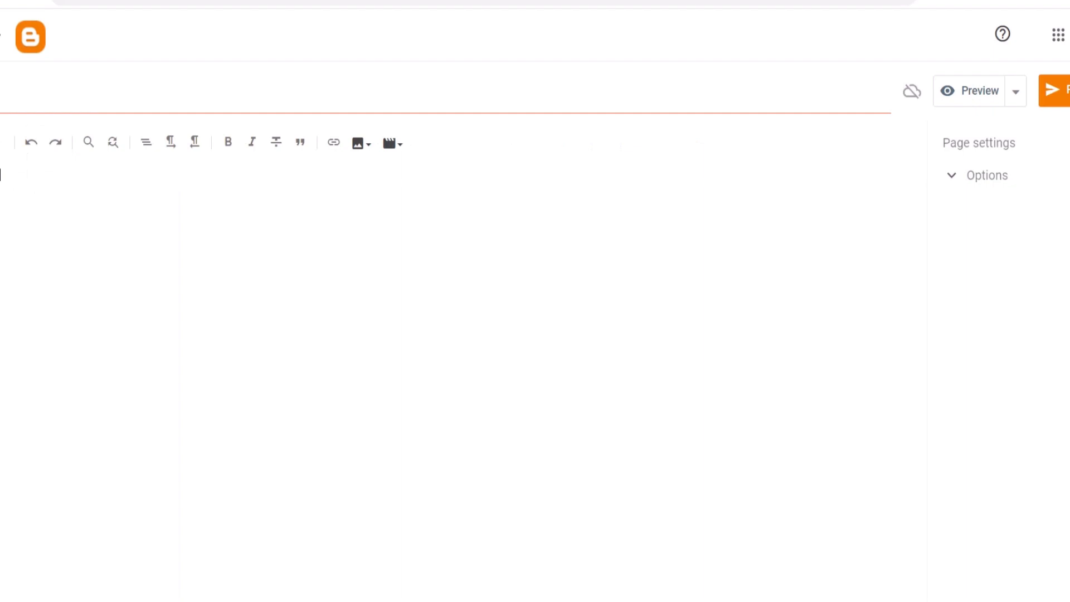
{"action": "key", "text": "ctrl+v"}
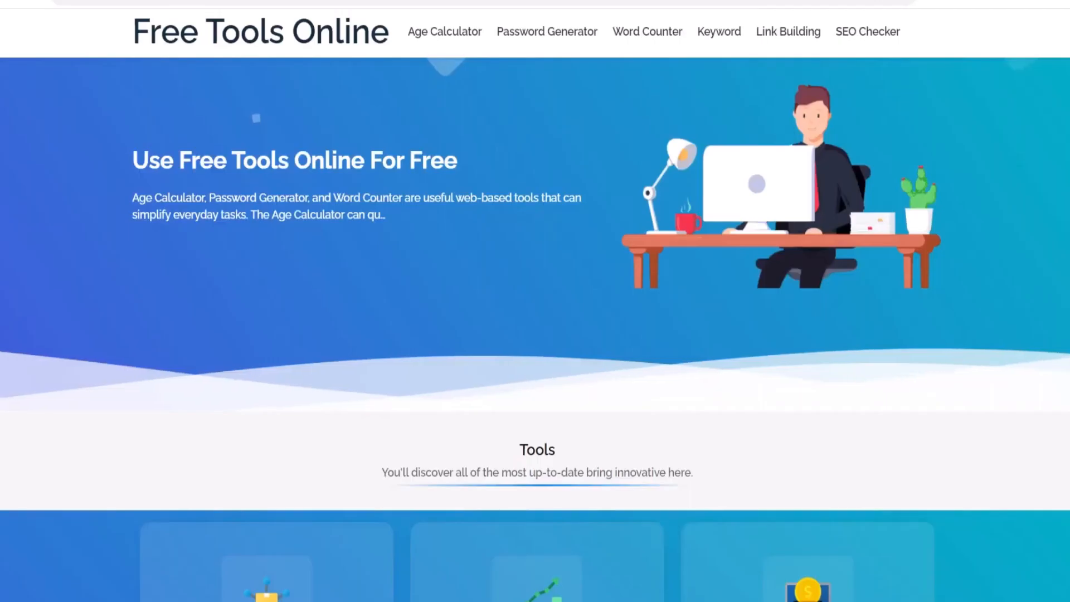
Copy the Word Counter card title from the live blog and paste it as the new page's title
{"action": "scroll", "coordinate": [232, 235], "scroll_direction": "down", "scroll_amount": 5}
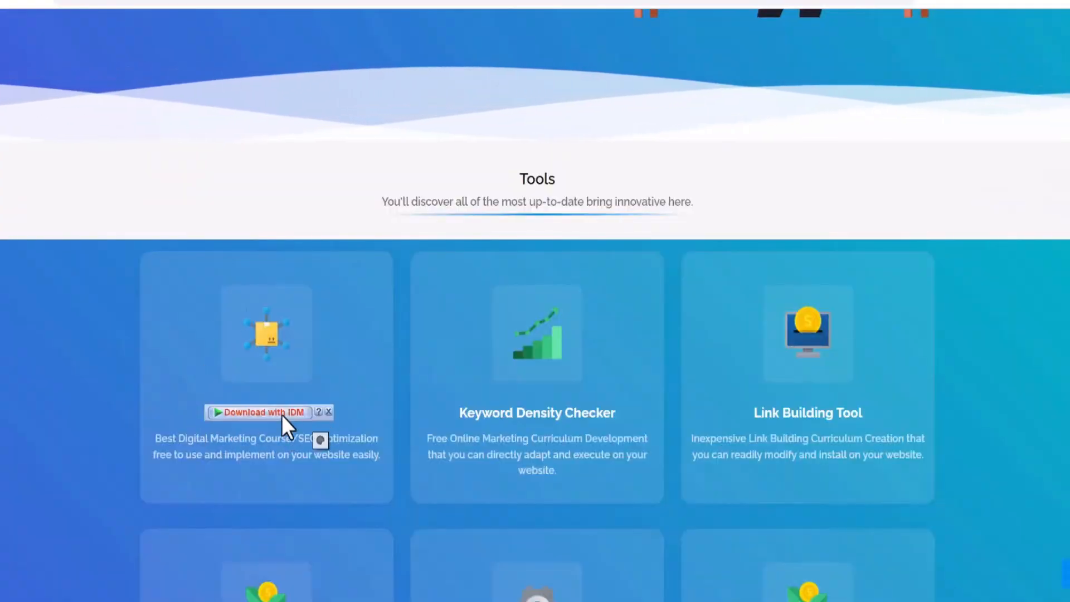
{"action": "triple_click", "coordinate": [291, 414]}
{"action": "key", "text": "ctrl+c"}
{"action": "right_click", "coordinate": [292, 414]}
{"action": "left_click", "coordinate": [337, 271]}
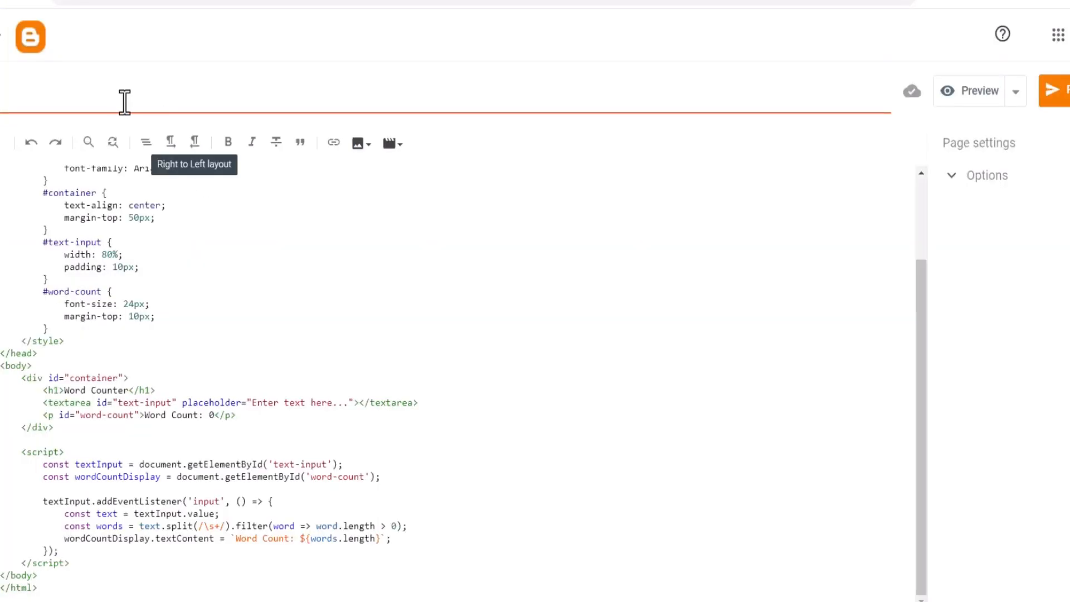
{"action": "right_click", "coordinate": [112, 99]}
{"action": "left_click", "coordinate": [173, 217]}
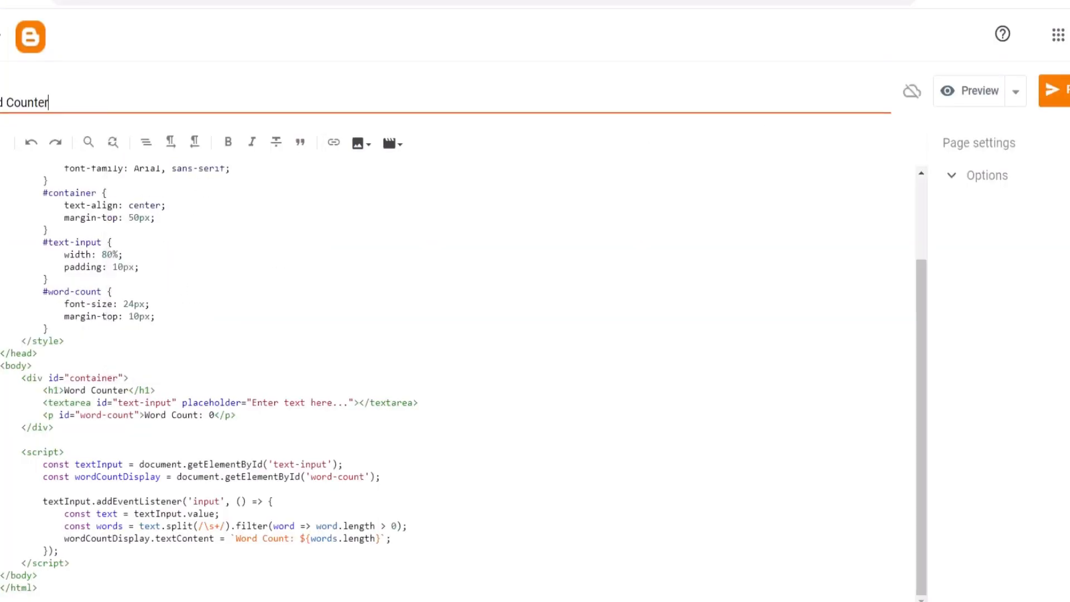
Publish the Word Counter page and open it on the live blog
{"action": "left_click", "coordinate": [1066, 100]}
{"action": "left_click", "coordinate": [591, 350]}
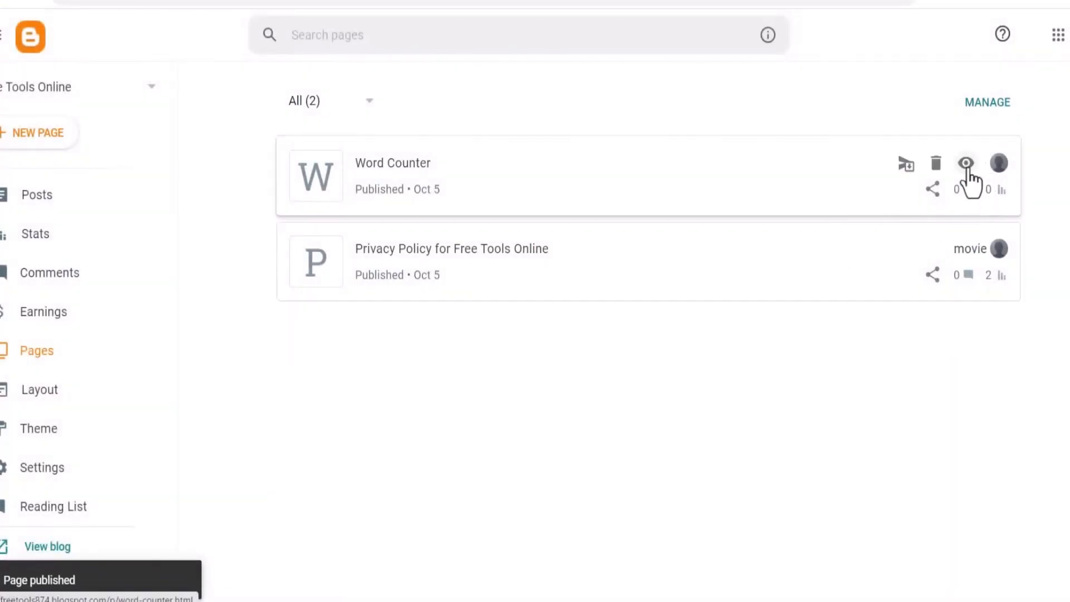
{"action": "right_click", "coordinate": [967, 168]}
{"action": "left_click", "coordinate": [842, 177]}
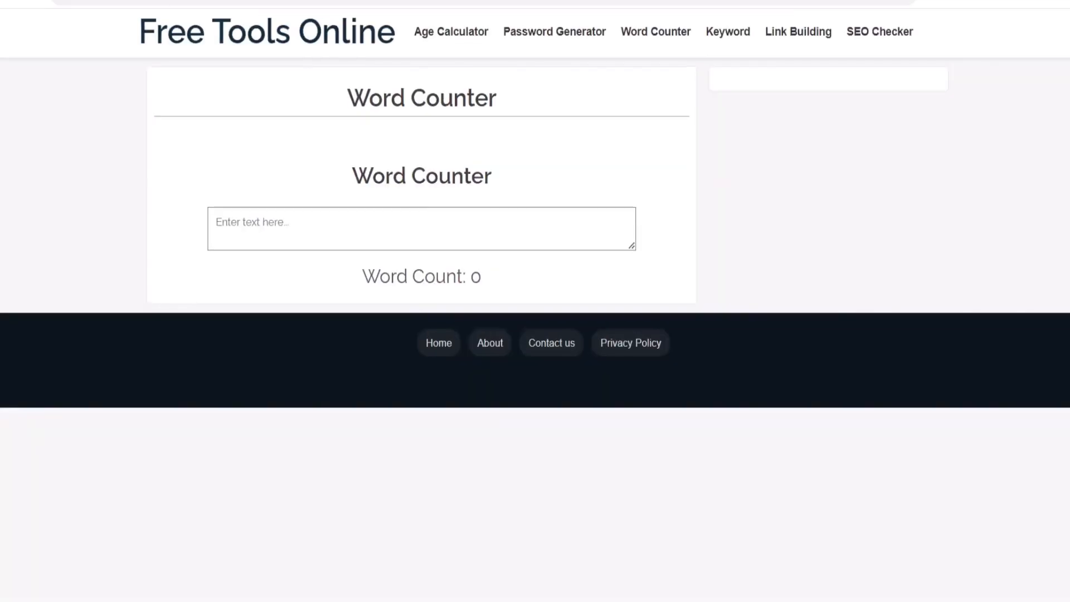
{"action": "left_click", "coordinate": [429, 3]}
{"action": "right_click", "coordinate": [429, 3]}
{"action": "left_click", "coordinate": [512, 99]}
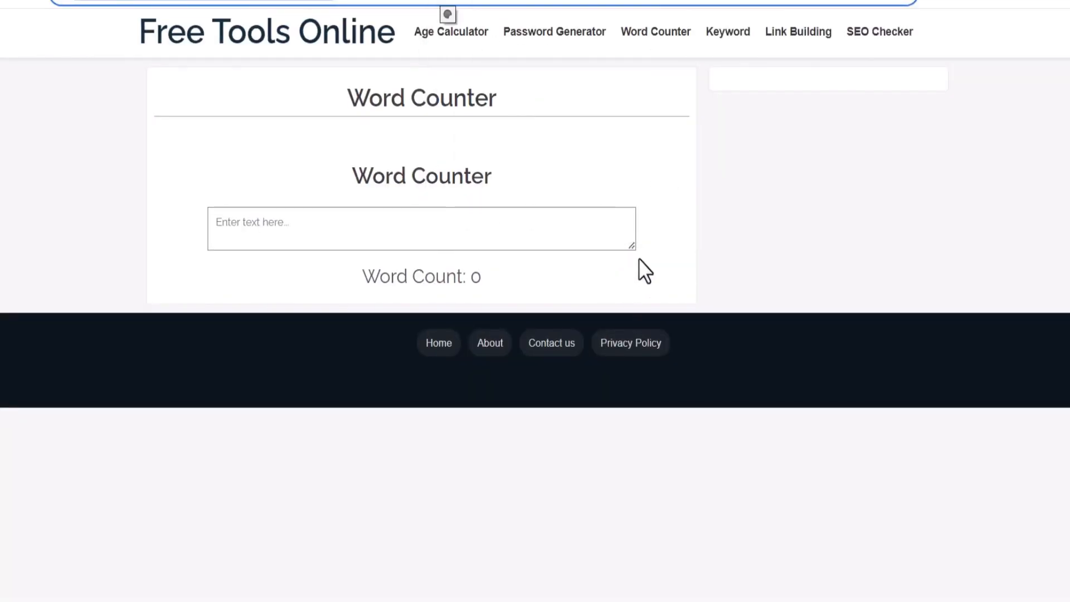
Test the live Word Counter page's text box and copy the page's address
{"action": "left_click_drag", "start_coordinate": [635, 247], "coordinate": [604, 437]}
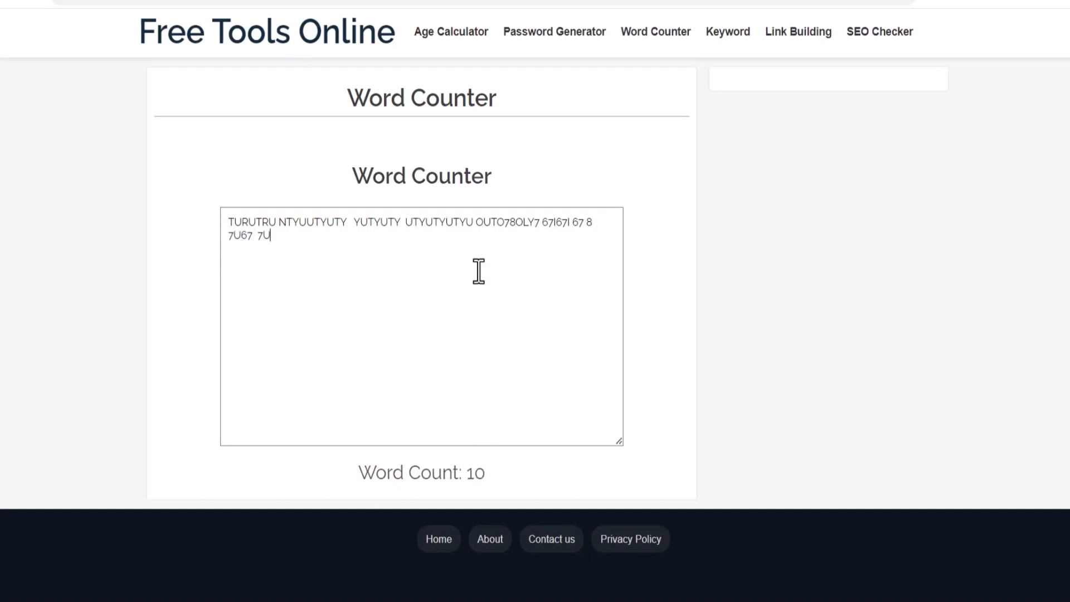
{"action": "right_click", "coordinate": [359, 6]}
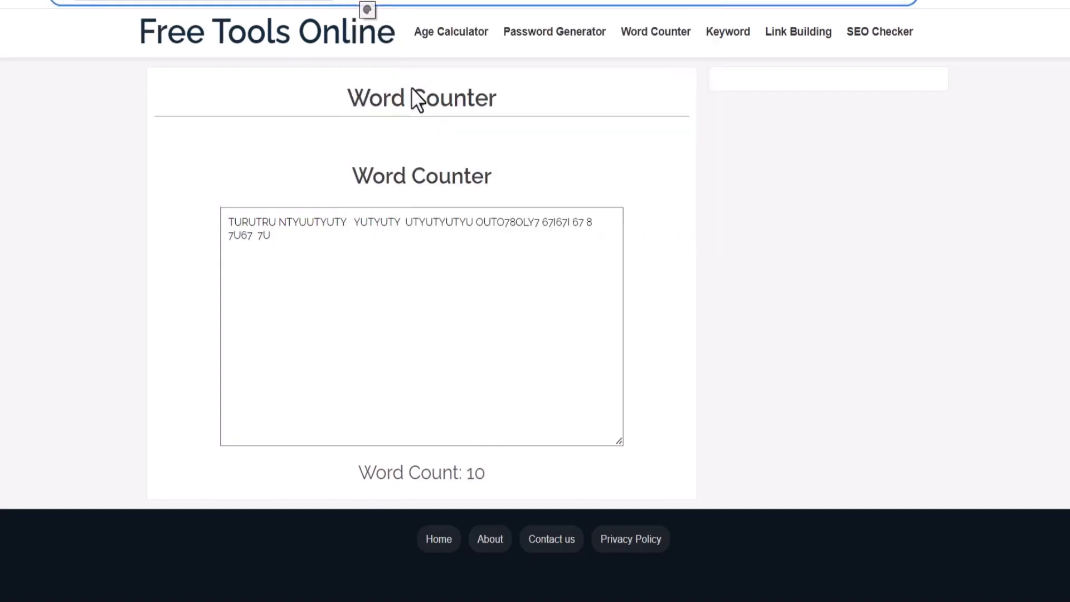
{"action": "left_click", "coordinate": [412, 88]}
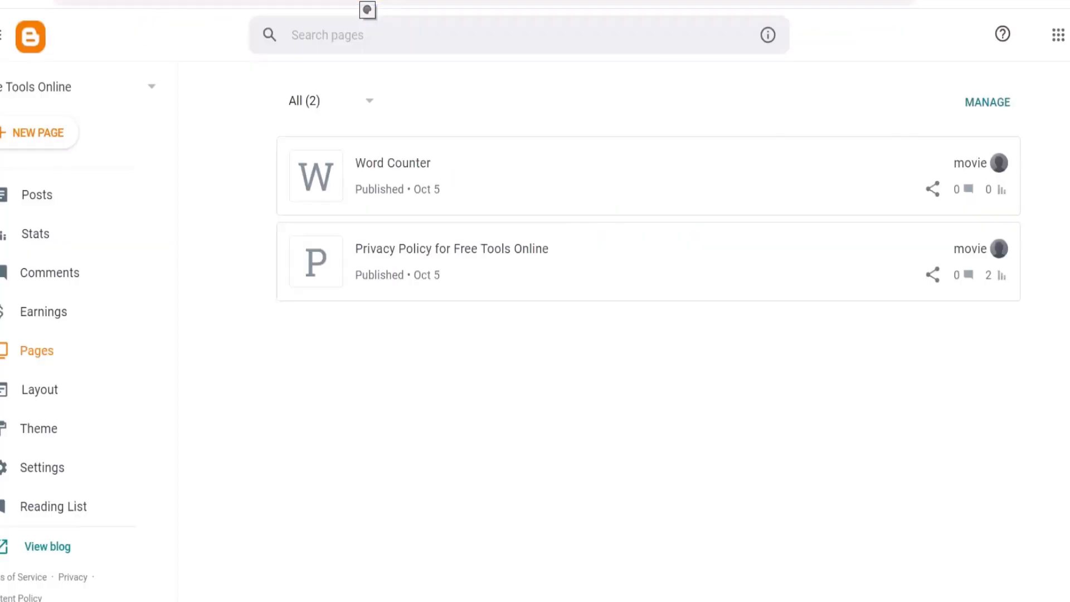
Set the word counter Main Menu item's URL to the Word Counter page address and save the link list
{"action": "left_click", "coordinate": [71, 390]}
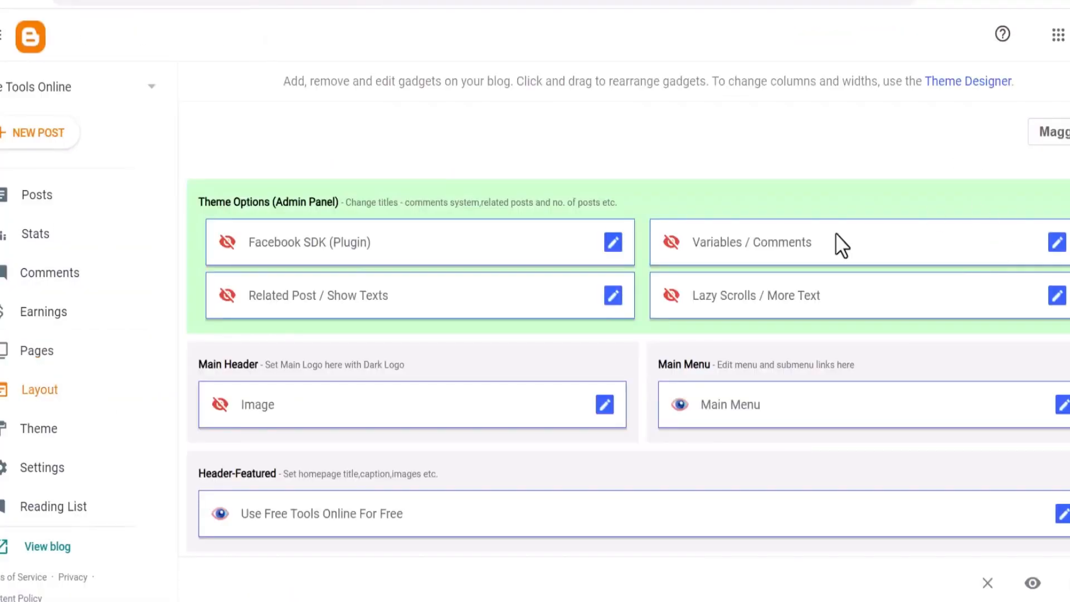
{"action": "left_click", "coordinate": [1062, 405]}
{"action": "scroll", "coordinate": [609, 350], "scroll_direction": "down", "scroll_amount": 5}
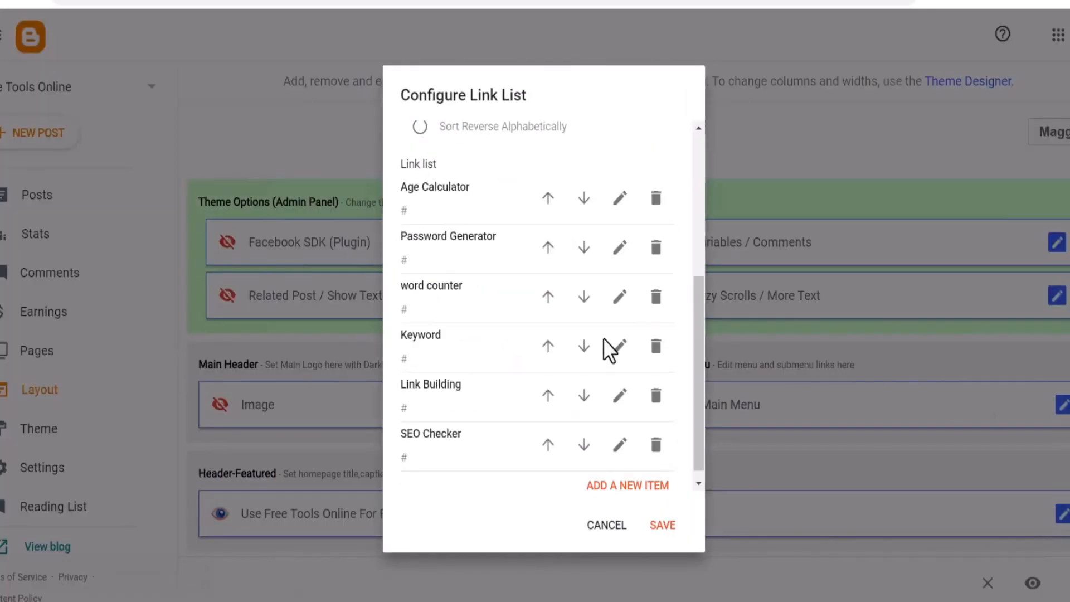
{"action": "left_click", "coordinate": [620, 297]}
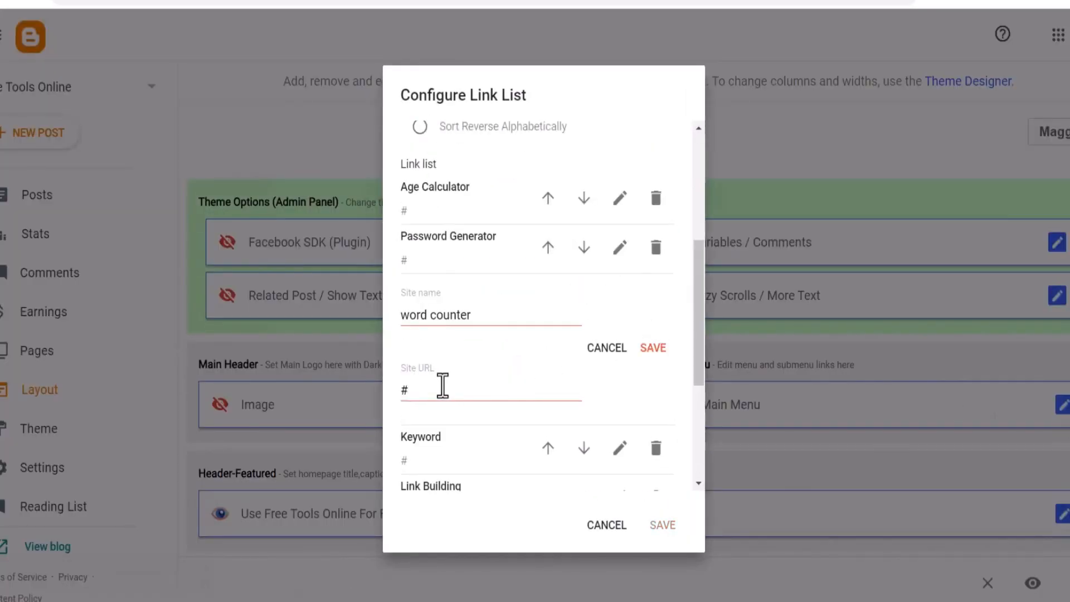
{"action": "double_click", "coordinate": [443, 385]}
{"action": "right_click", "coordinate": [454, 385]}
{"action": "left_click", "coordinate": [505, 188]}
{"action": "left_click", "coordinate": [654, 347]}
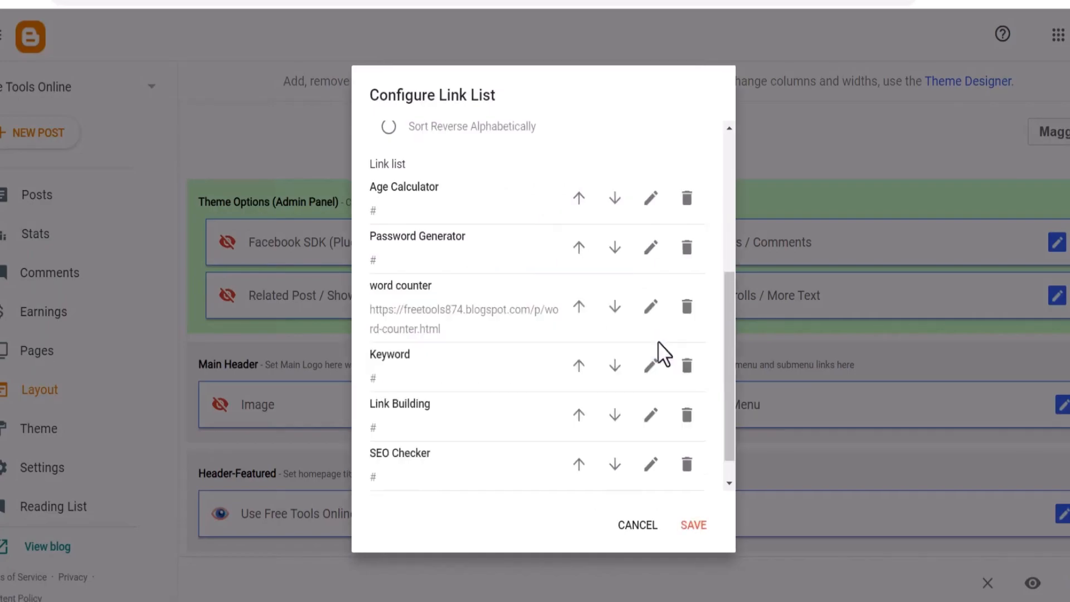
{"action": "left_click", "coordinate": [694, 525]}
Replace the Word Counter featured card's link with the Word Counter page URL and save the gadget
{"action": "scroll", "coordinate": [552, 337], "scroll_direction": "down", "scroll_amount": 20}
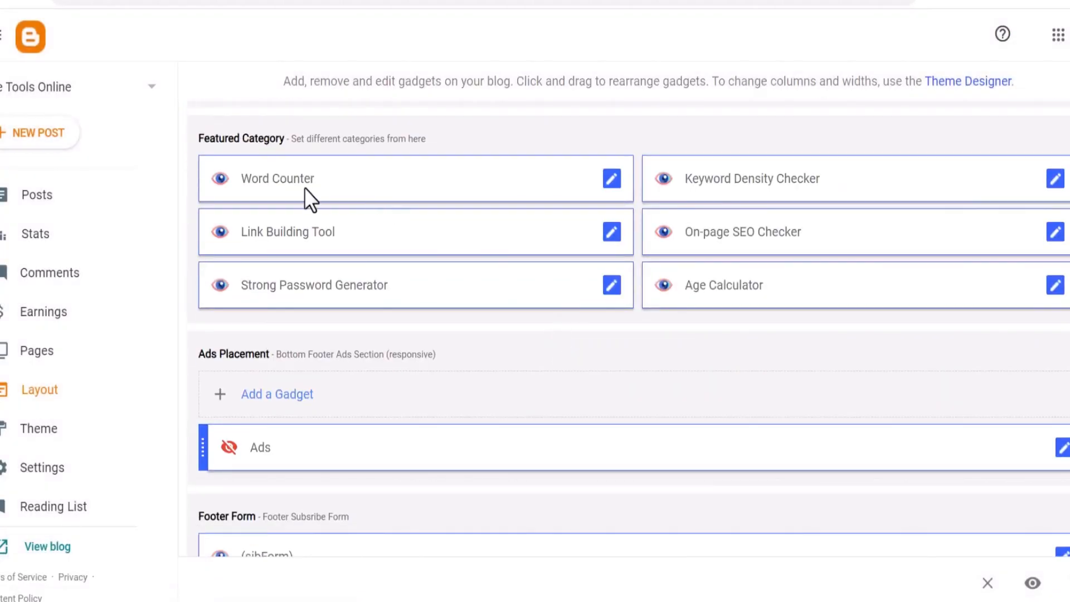
{"action": "left_click", "coordinate": [611, 178]}
{"action": "left_click_drag", "start_coordinate": [449, 341], "coordinate": [270, 346]}
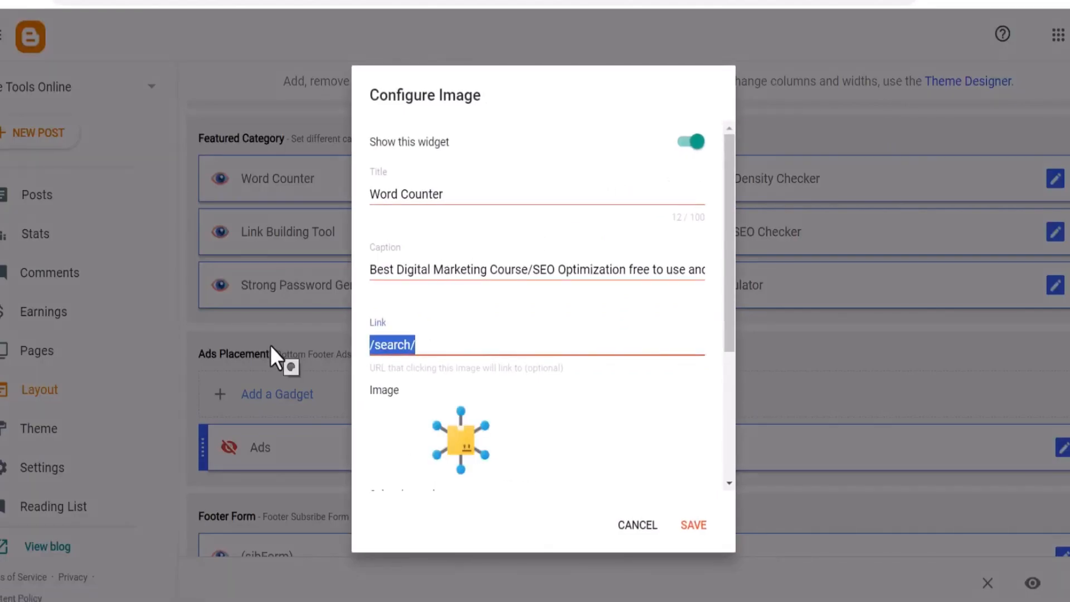
{"action": "key", "text": "ctrl+v"}
{"action": "left_click", "coordinate": [701, 526]}
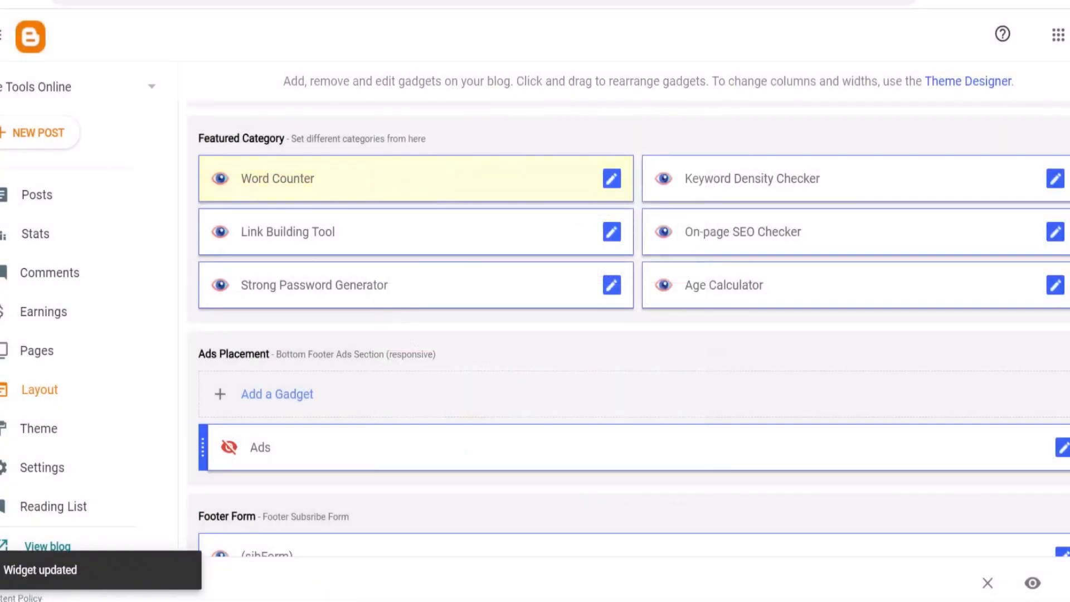
Check the Word Counter menu link and page on the live blog, resizing its text box
{"action": "left_click", "coordinate": [41, 1]}
{"action": "left_click", "coordinate": [199, 44]}
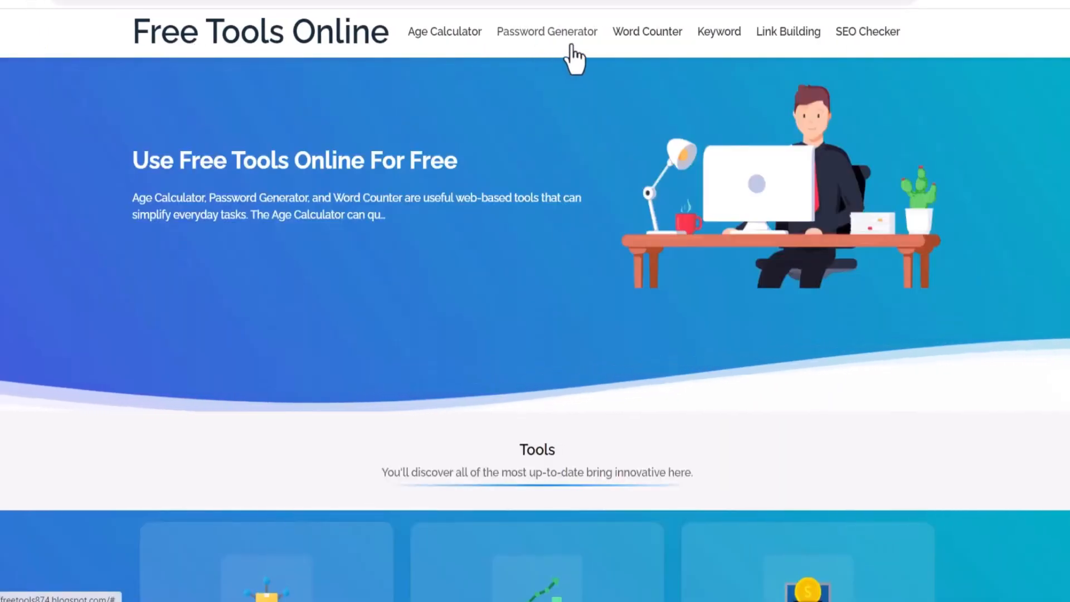
{"action": "left_click", "coordinate": [647, 33]}
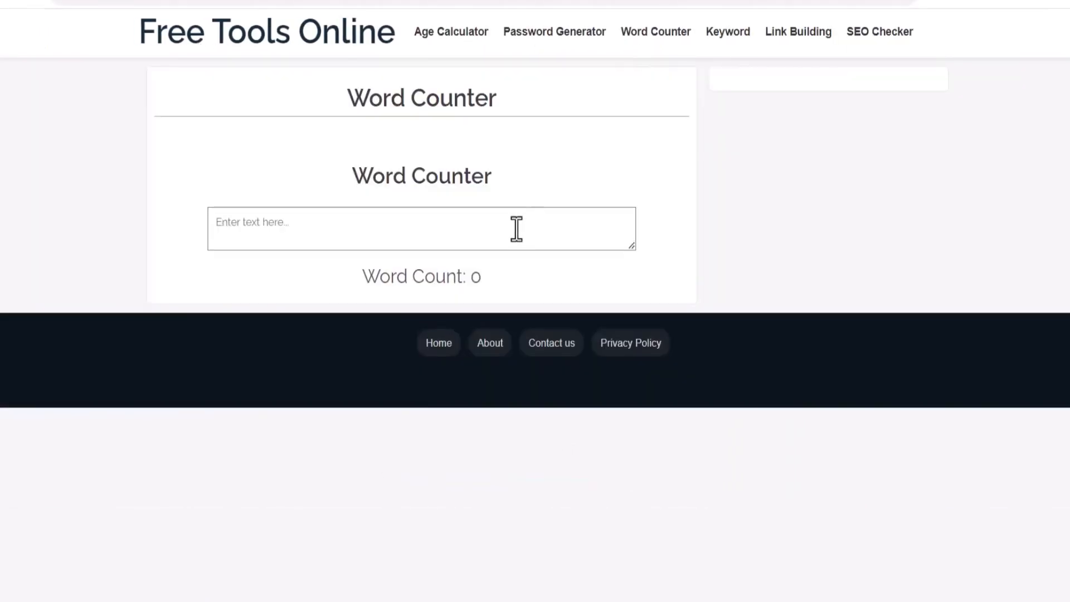
{"action": "left_click_drag", "start_coordinate": [644, 246], "coordinate": [582, 600]}
{"action": "left_click", "coordinate": [279, 43]}
{"action": "scroll", "coordinate": [518, 223], "scroll_direction": "down", "scroll_amount": 7}
{"action": "scroll", "coordinate": [525, 253], "scroll_direction": "up", "scroll_amount": 7}
{"action": "scroll", "coordinate": [520, 153], "scroll_direction": "down", "scroll_amount": 7}
{"action": "left_click", "coordinate": [273, 151]}
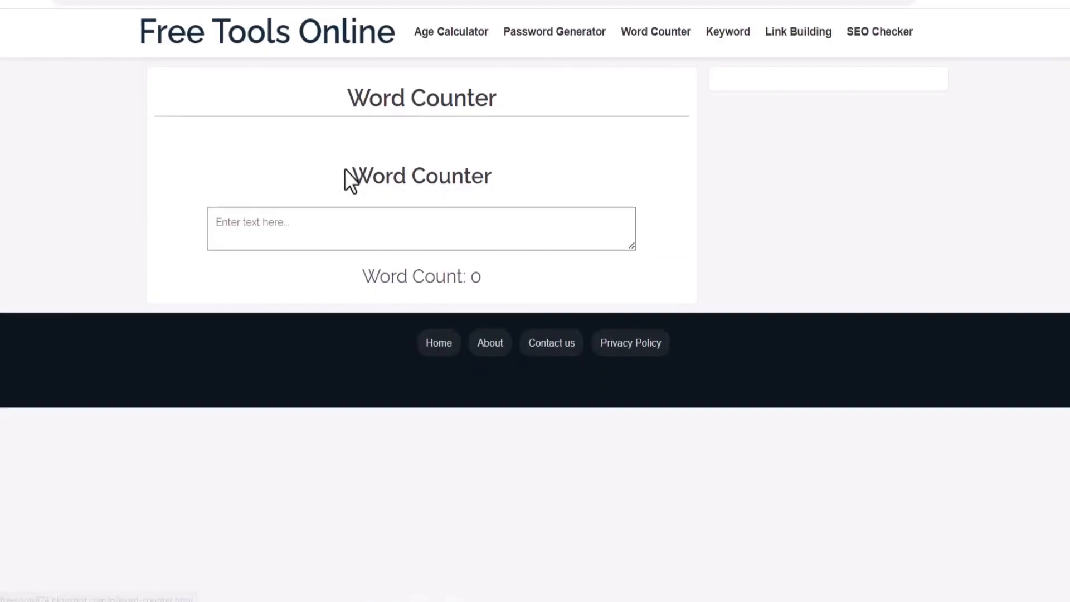
{"action": "left_click_drag", "start_coordinate": [631, 245], "coordinate": [644, 473]}
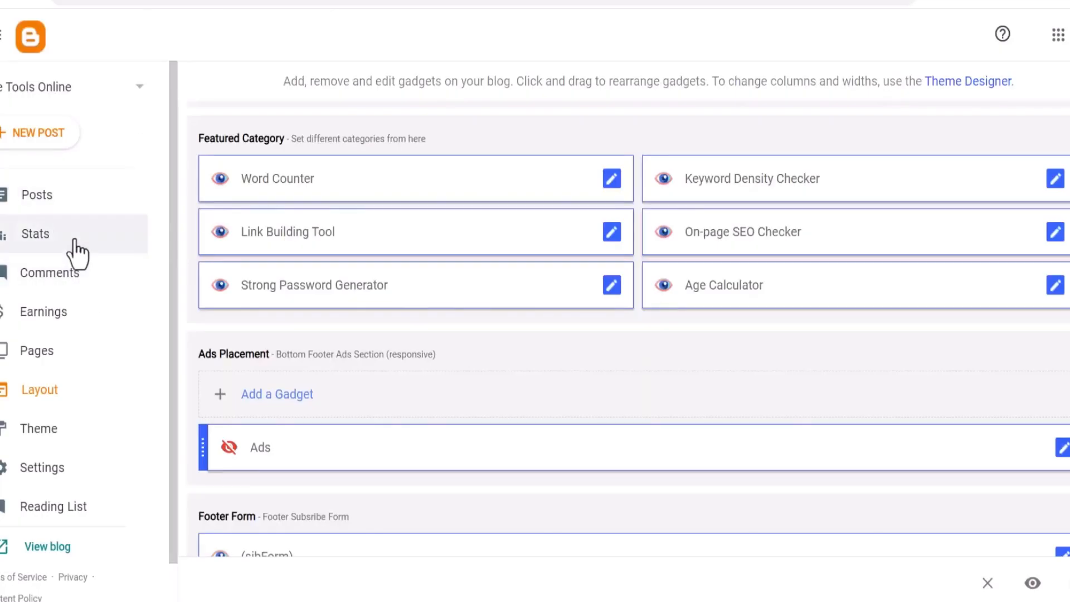
Review the word counter prompt in the ChatGPT conversation
{"action": "left_click", "coordinate": [67, 348]}
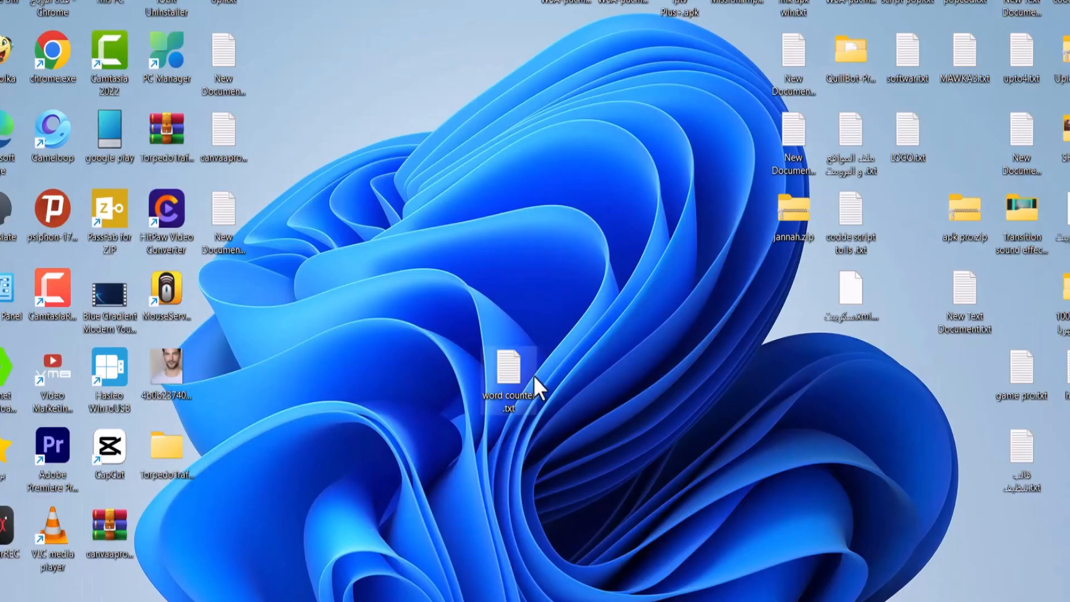
{"action": "left_click_drag", "start_coordinate": [536, 387], "coordinate": [366, 391]}
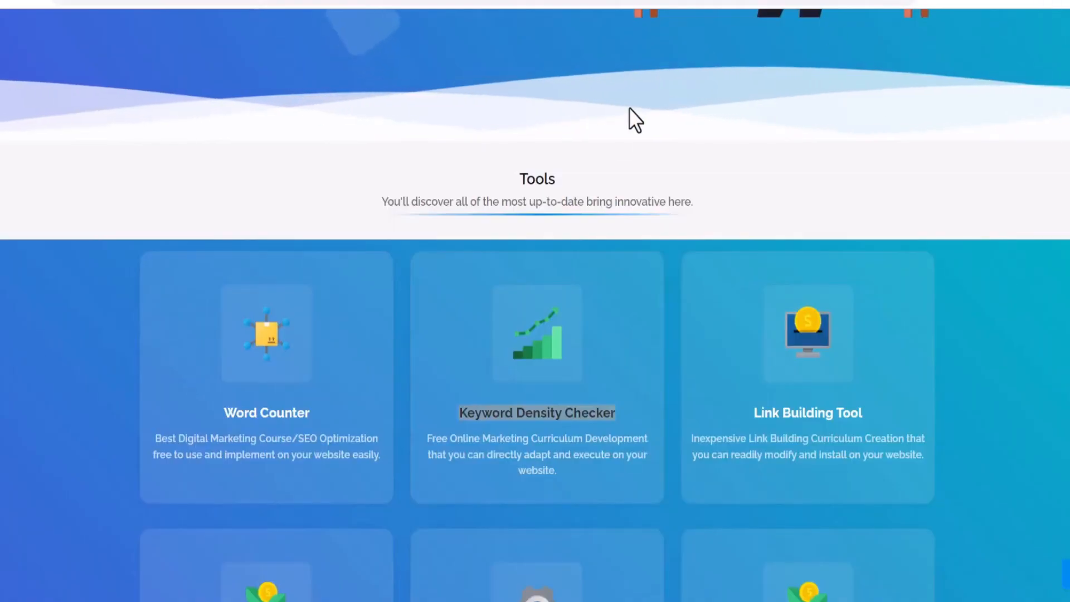
Open the Age Calculator page from the live blog's menu and calculate an age for a chosen date
{"action": "scroll", "coordinate": [514, 149], "scroll_direction": "up", "scroll_amount": 5}
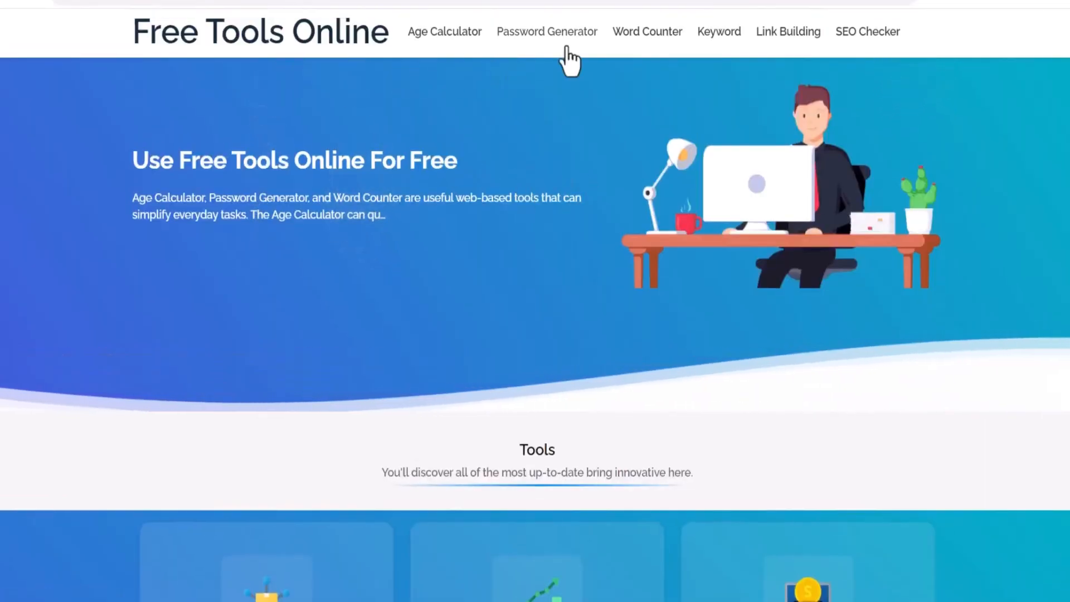
{"action": "left_click", "coordinate": [424, 35]}
{"action": "left_click_drag", "start_coordinate": [267, 171], "coordinate": [437, 220]}
{"action": "left_click", "coordinate": [438, 221]}
{"action": "left_click", "coordinate": [620, 224]}
{"action": "left_click", "coordinate": [112, 388]}
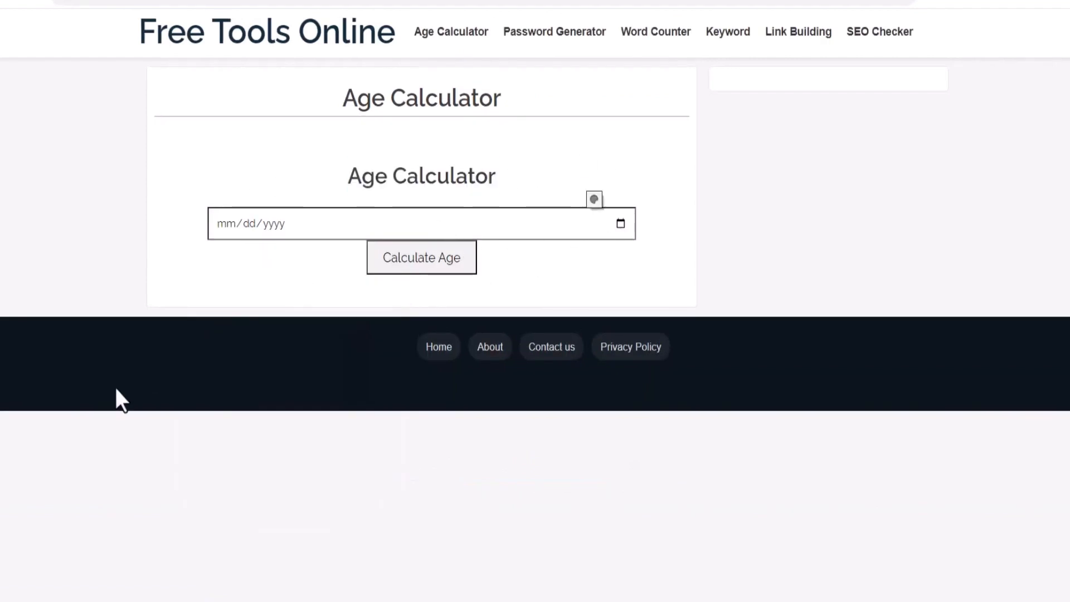
{"action": "left_click", "coordinate": [623, 227]}
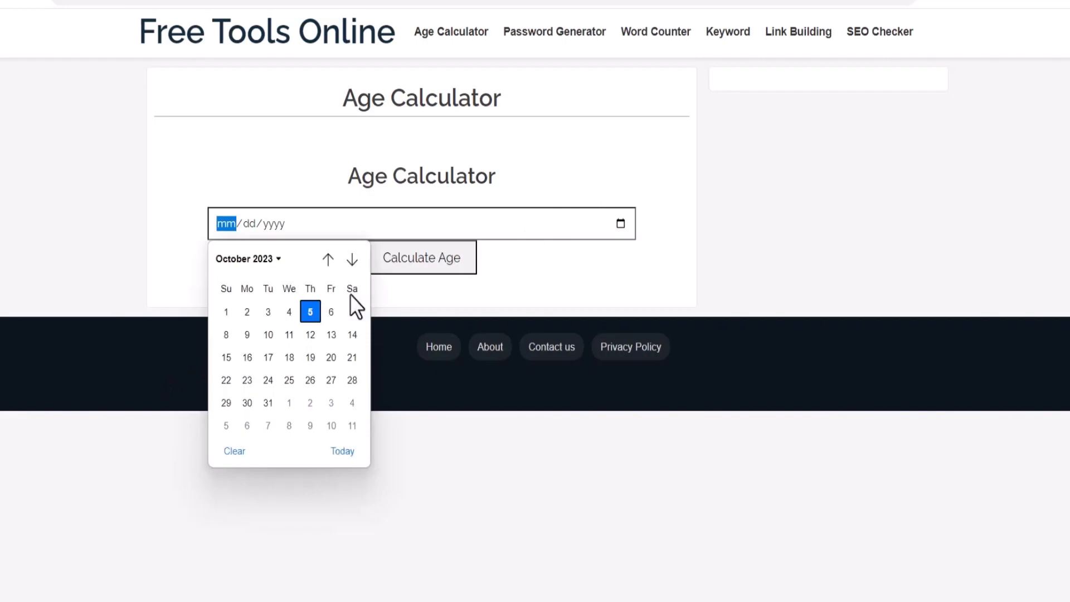
{"action": "left_click", "coordinate": [247, 334]}
{"action": "left_click", "coordinate": [418, 261]}
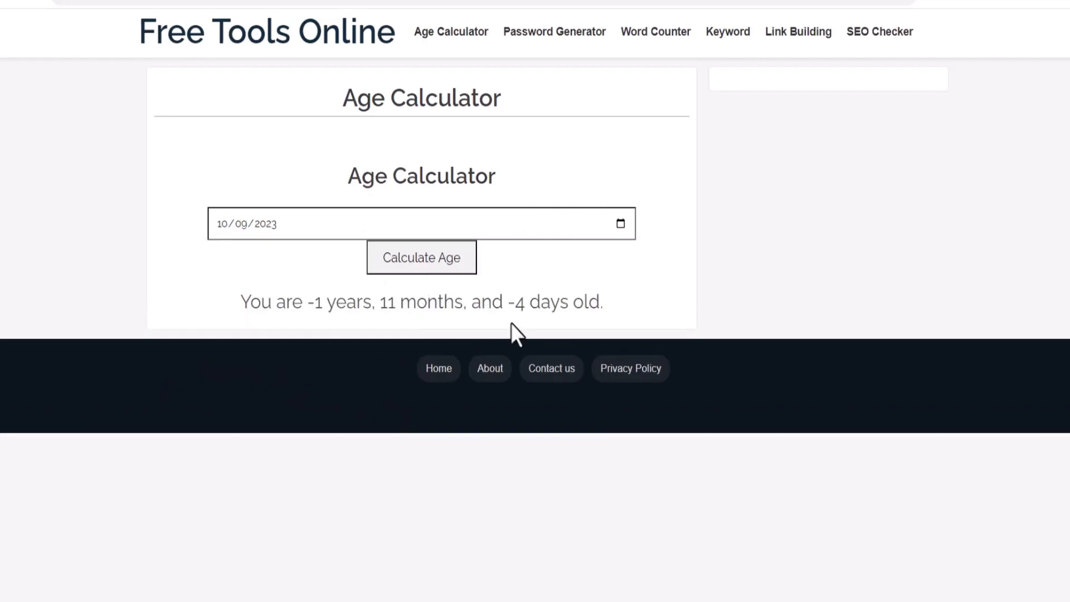
Open the published Keyword Density Checker page from the blog's pages list
{"action": "left_click_drag", "start_coordinate": [605, 303], "coordinate": [243, 302]}
{"action": "left_click", "coordinate": [222, 43]}
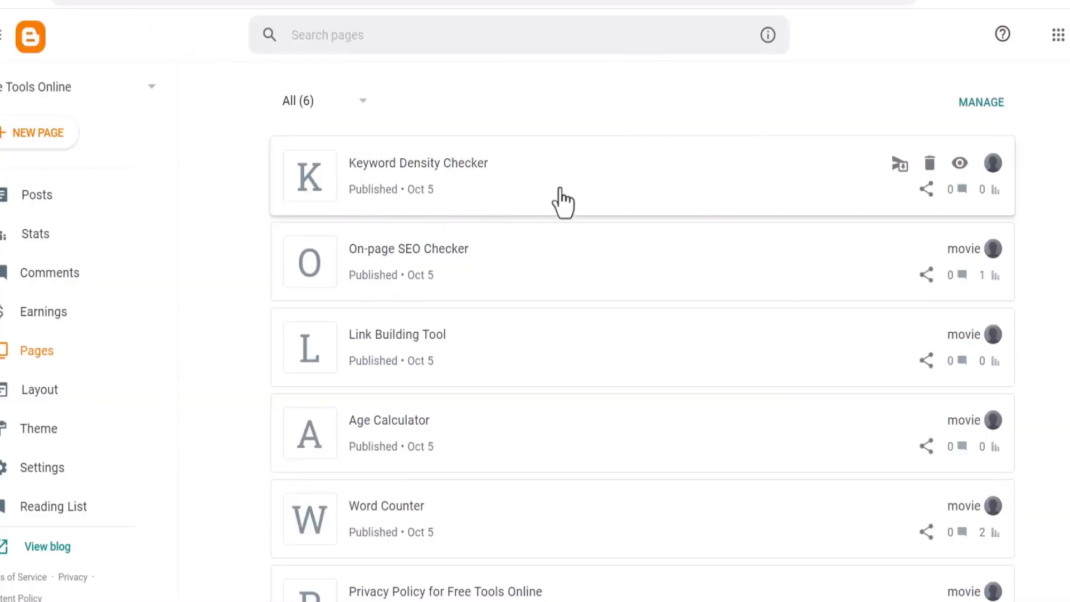
{"action": "right_click", "coordinate": [956, 167]}
{"action": "left_click", "coordinate": [862, 289]}
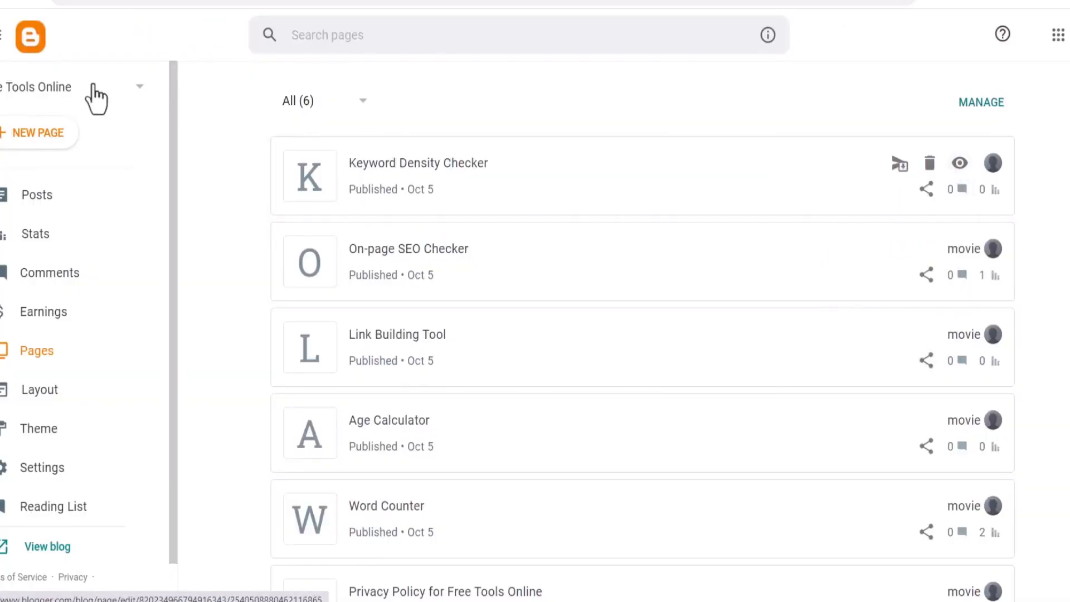
In the layout's Main Menu link list, set the Keyword item's URL to the pasted Keyword Density Checker page address and save
{"action": "left_click", "coordinate": [35, 393]}
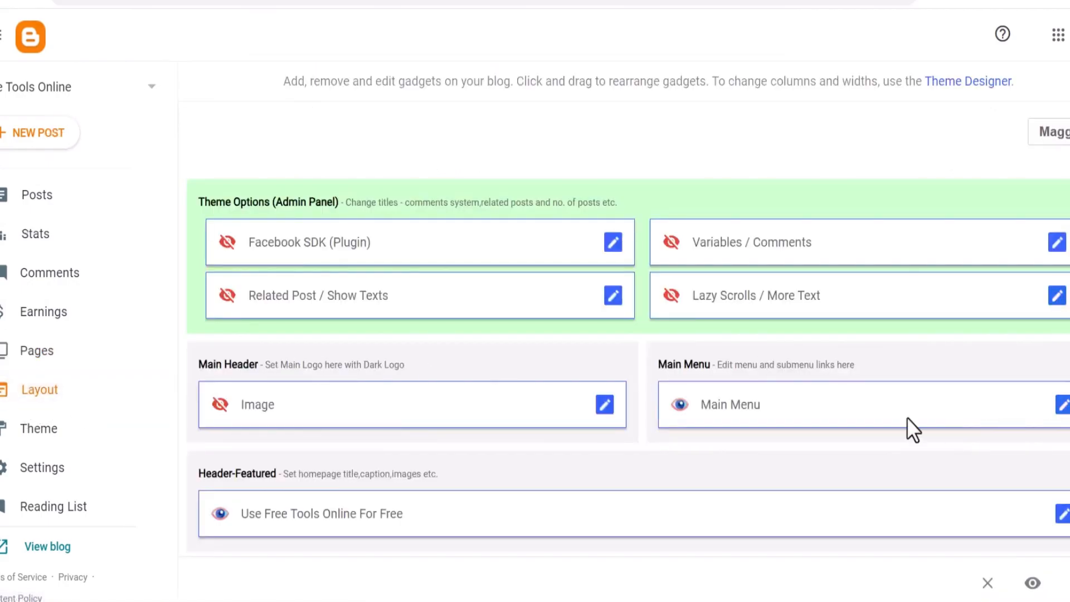
{"action": "left_click", "coordinate": [1063, 406]}
{"action": "scroll", "coordinate": [628, 382], "scroll_direction": "down", "scroll_amount": 5}
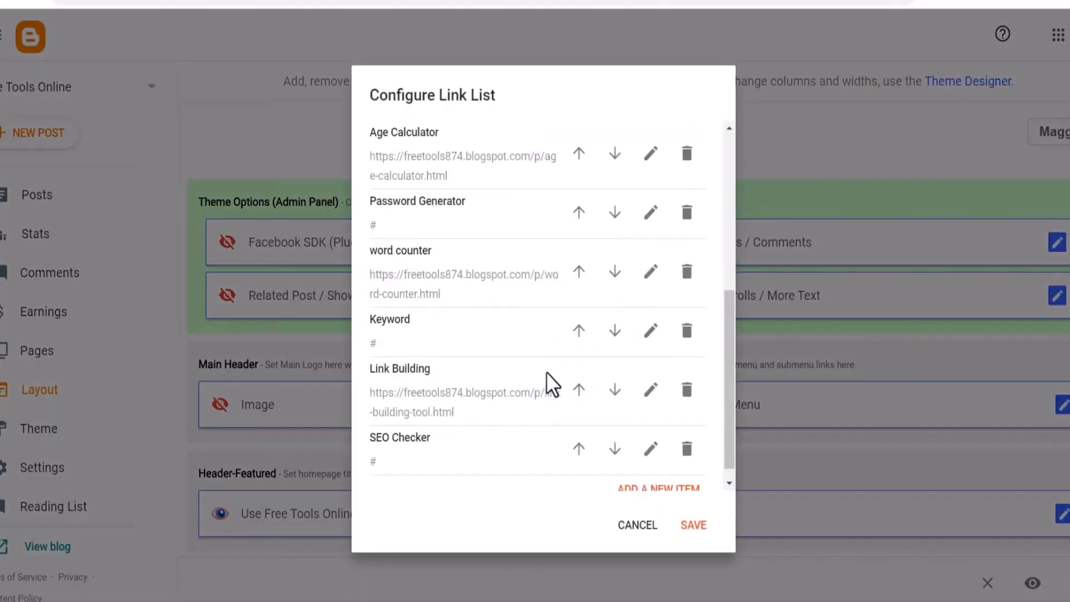
{"action": "left_click", "coordinate": [650, 314]}
{"action": "double_click", "coordinate": [371, 408]}
{"action": "type", "text": "https://freetools874.blogspot.com/p/keyword-density-checker.html"}
{"action": "left_click", "coordinate": [684, 365]}
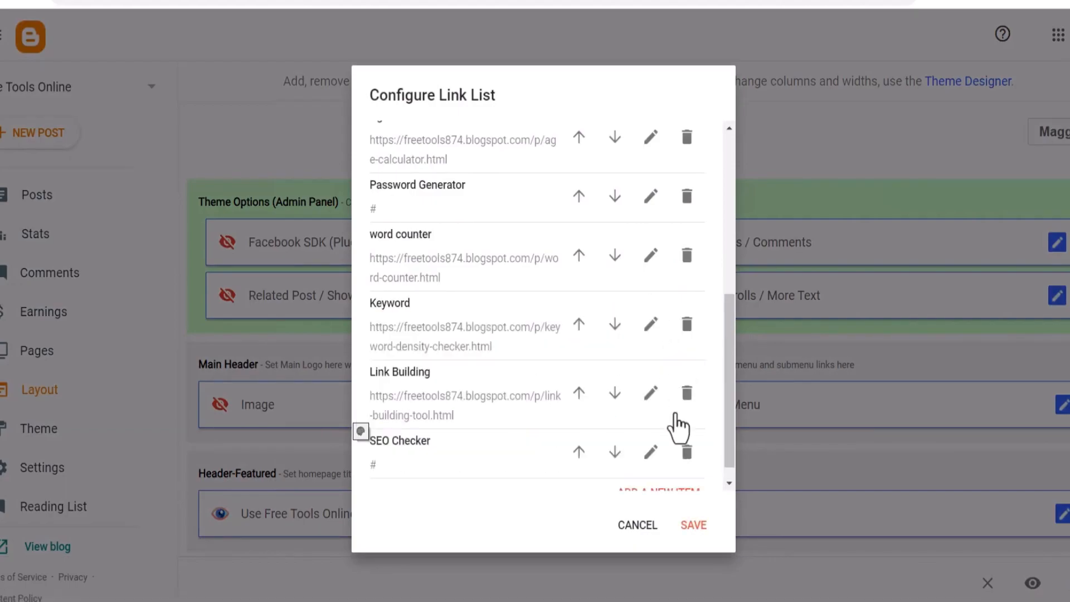
{"action": "left_click", "coordinate": [693, 527]}
Paste the Keyword Density Checker page address into the Keyword Density Checker featured-category gadget and save it
{"action": "scroll", "coordinate": [888, 385], "scroll_direction": "down", "scroll_amount": 10}
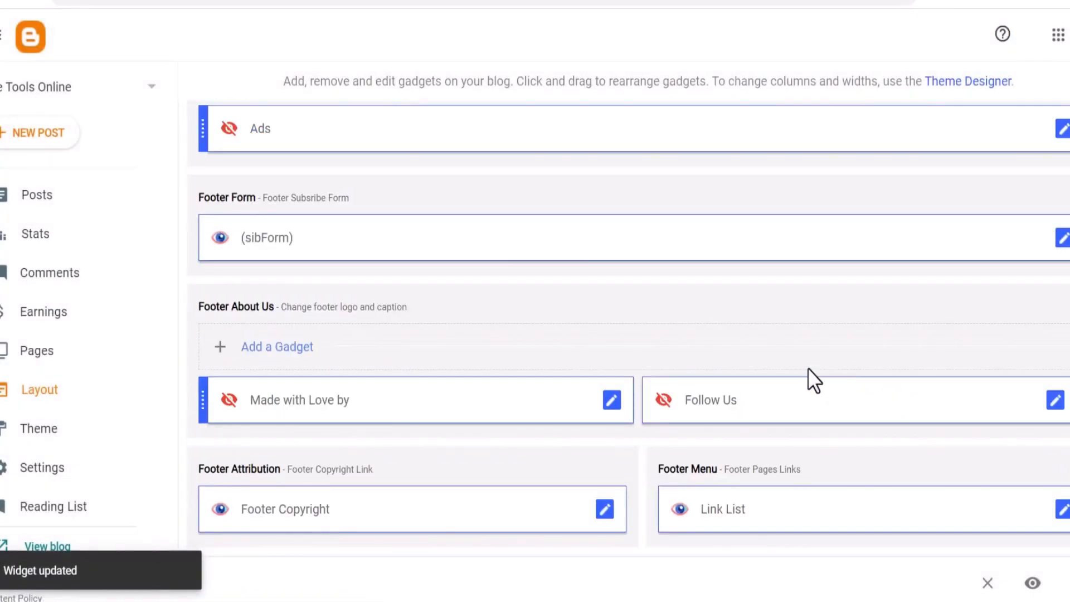
{"action": "scroll", "coordinate": [807, 368], "scroll_direction": "up", "scroll_amount": 5}
{"action": "left_click", "coordinate": [1054, 406]}
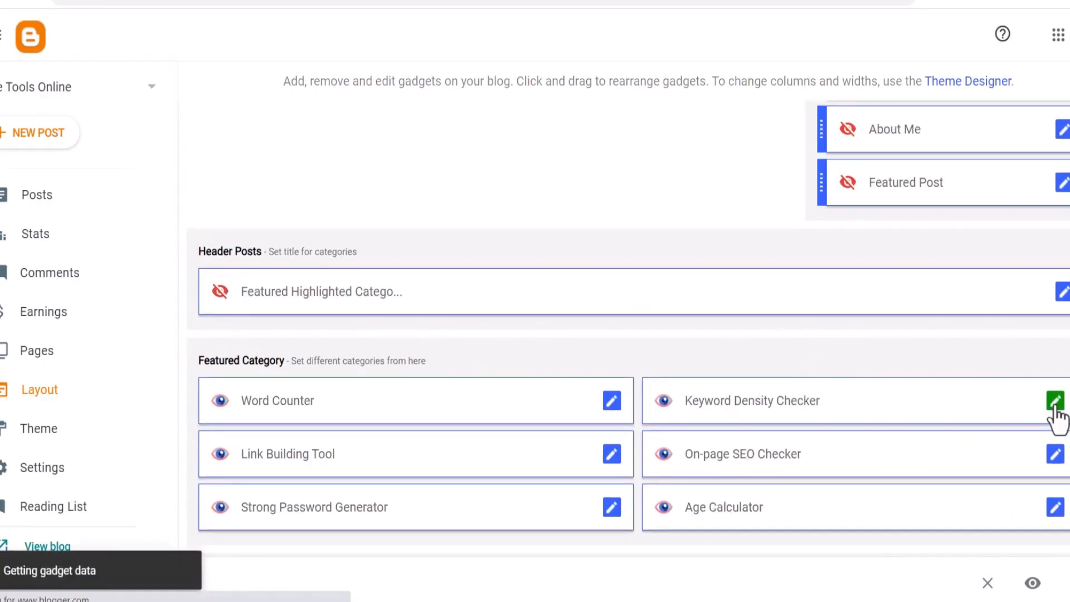
{"action": "left_click_drag", "start_coordinate": [424, 346], "coordinate": [299, 346]}
{"action": "type", "text": "https://freetools874.blogspot.com/p/keyword-density-checker.html"}
{"action": "left_click", "coordinate": [693, 525]}
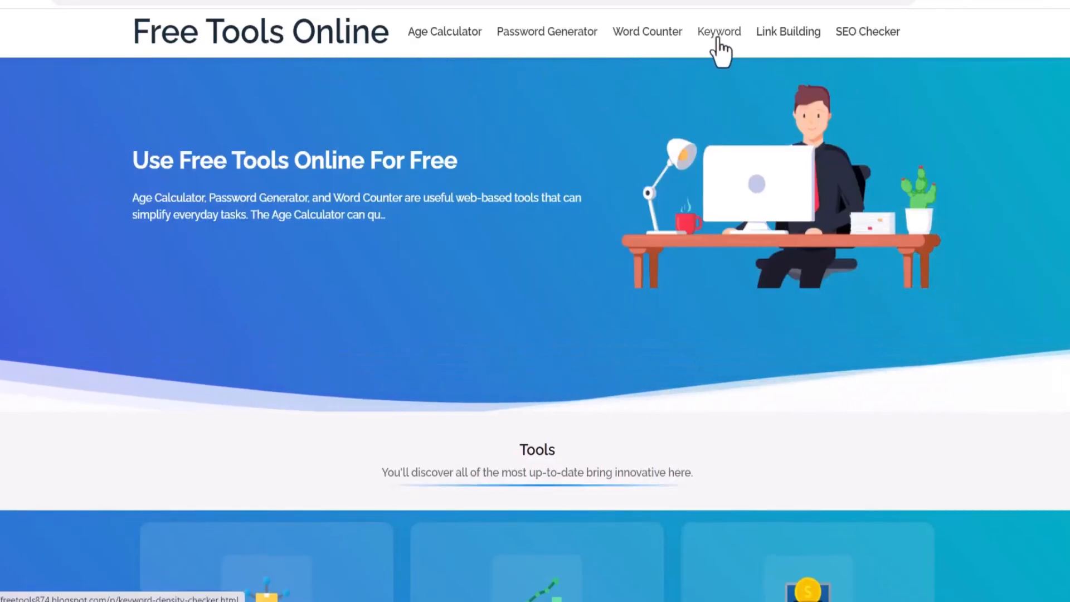
Check the Keyword Density Checker page and other tool pages through the live blog's menu links
{"action": "left_click", "coordinate": [718, 34]}
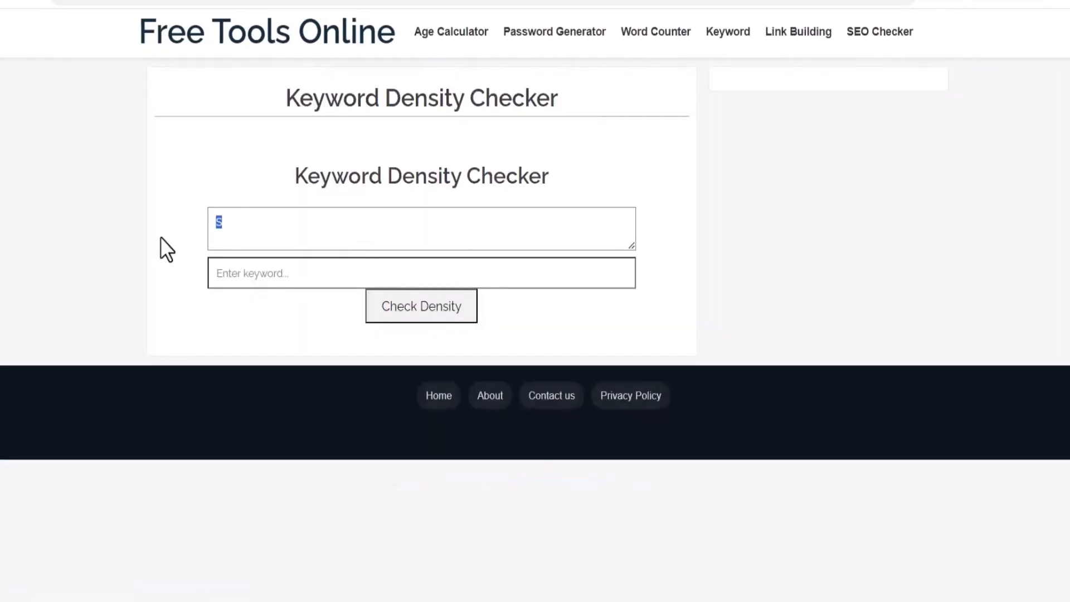
{"action": "left_click_drag", "start_coordinate": [298, 176], "coordinate": [658, 176]}
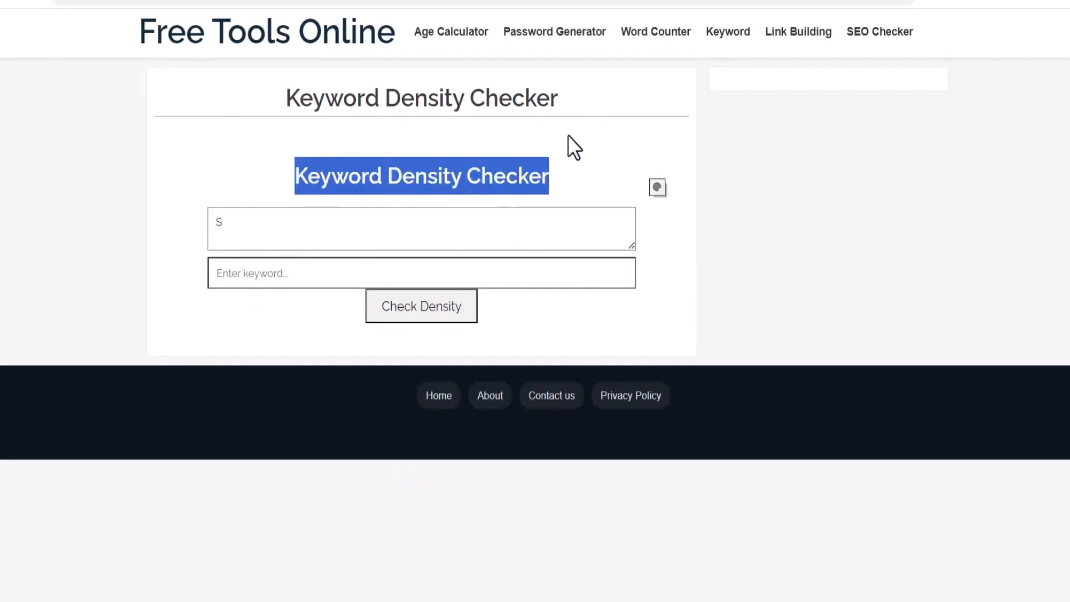
{"action": "left_click", "coordinate": [799, 45]}
{"action": "left_click_drag", "start_coordinate": [310, 193], "coordinate": [573, 167]}
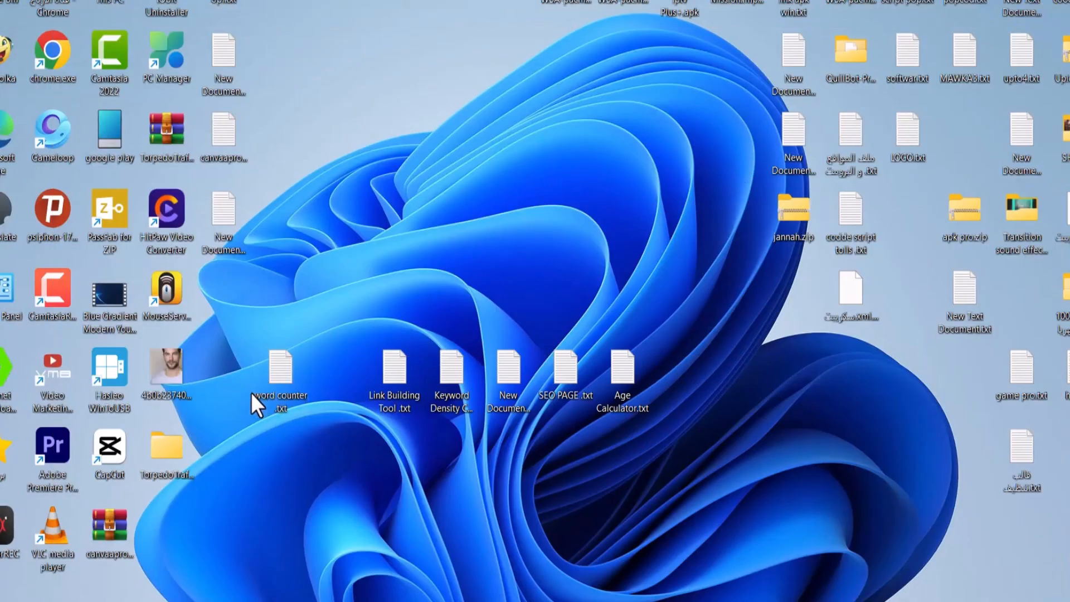
{"action": "left_click_drag", "start_coordinate": [251, 393], "coordinate": [736, 386]}
{"action": "left_click_drag", "start_coordinate": [330, 373], "coordinate": [331, 373]}
{"action": "left_click", "coordinate": [602, 427]}
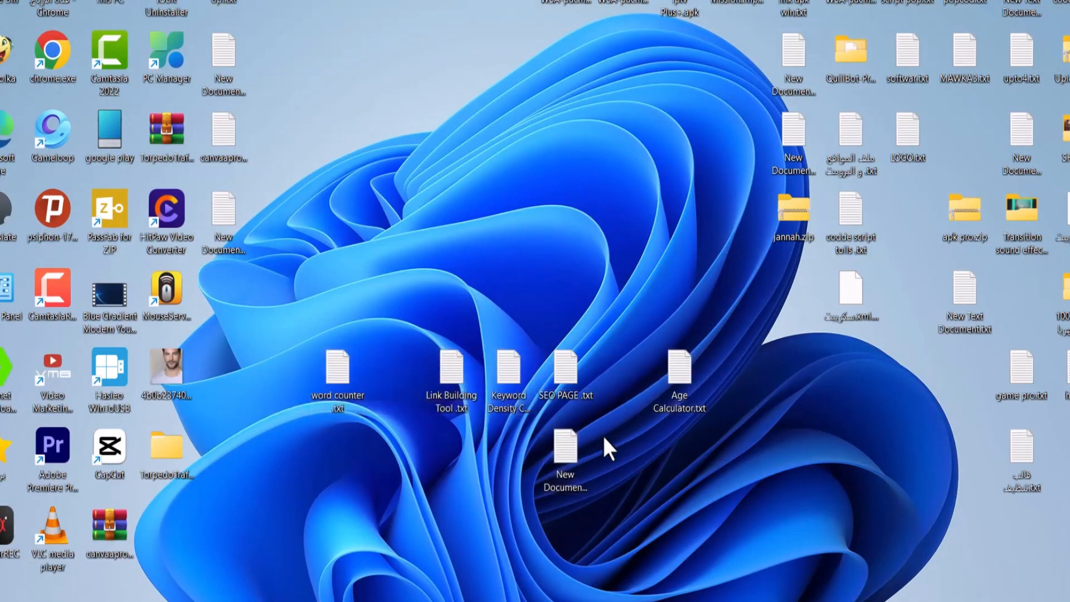
Scroll through the live blog's homepage to inspect the tool cards
{"action": "mouse_move", "coordinate": [658, 601]}
{"action": "left_click", "coordinate": [655, 560]}
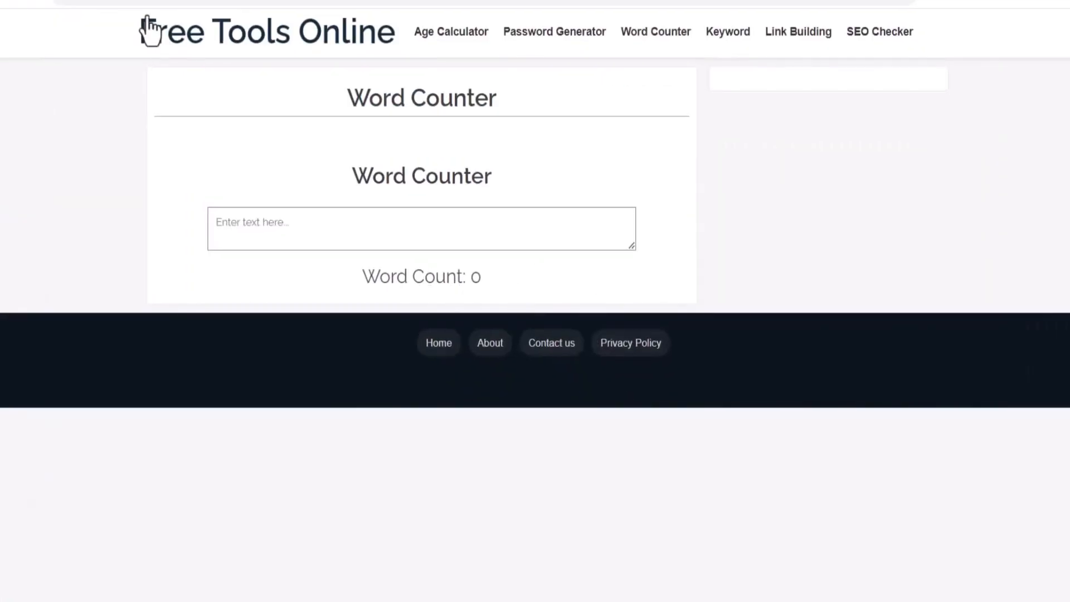
{"action": "left_click", "coordinate": [148, 31]}
{"action": "scroll", "coordinate": [745, 377], "scroll_direction": "down", "scroll_amount": 10}
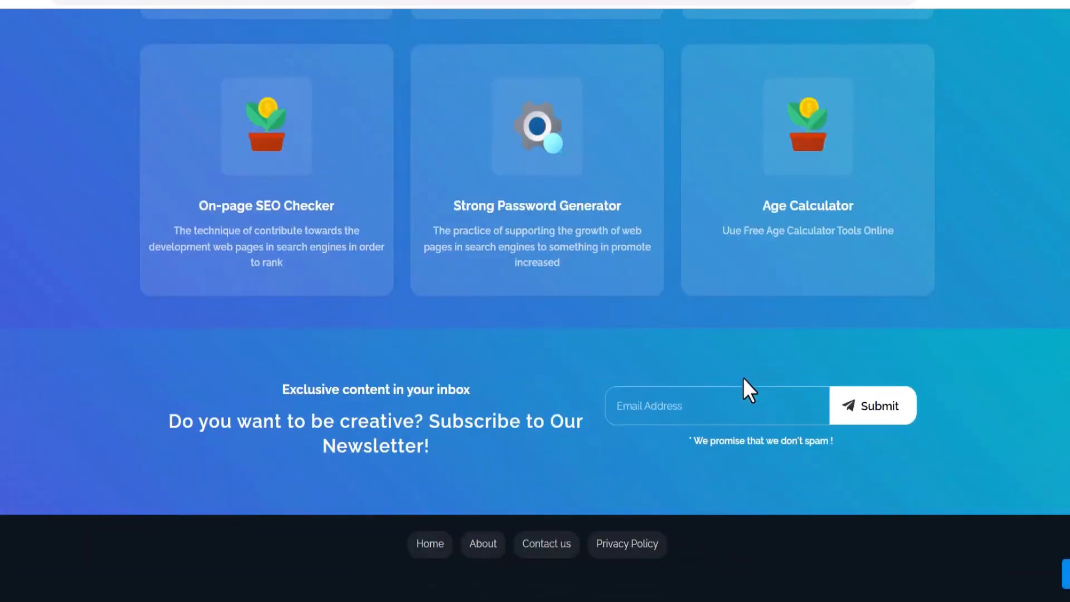
{"action": "scroll", "coordinate": [688, 520], "scroll_direction": "up", "scroll_amount": 3}
{"action": "scroll", "coordinate": [328, 491], "scroll_direction": "up", "scroll_amount": 10}
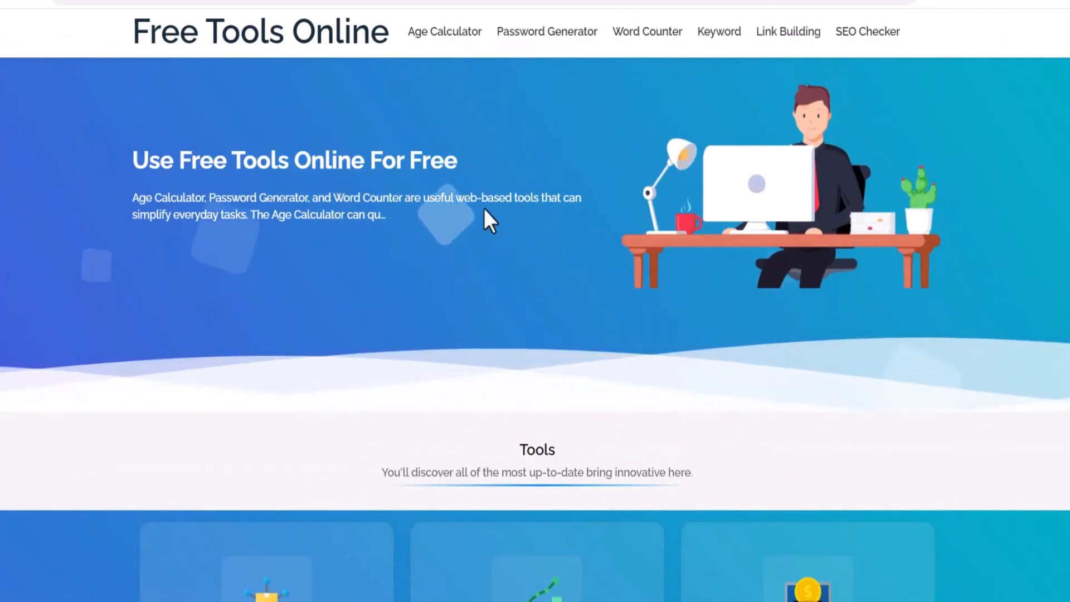
{"action": "scroll", "coordinate": [721, 393], "scroll_direction": "down", "scroll_amount": 15}
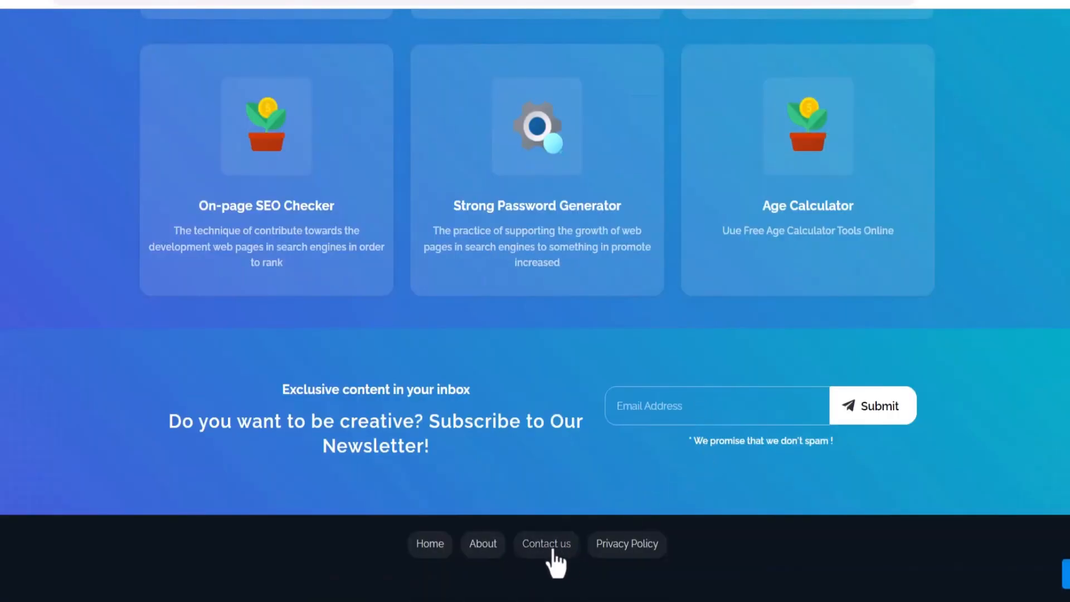